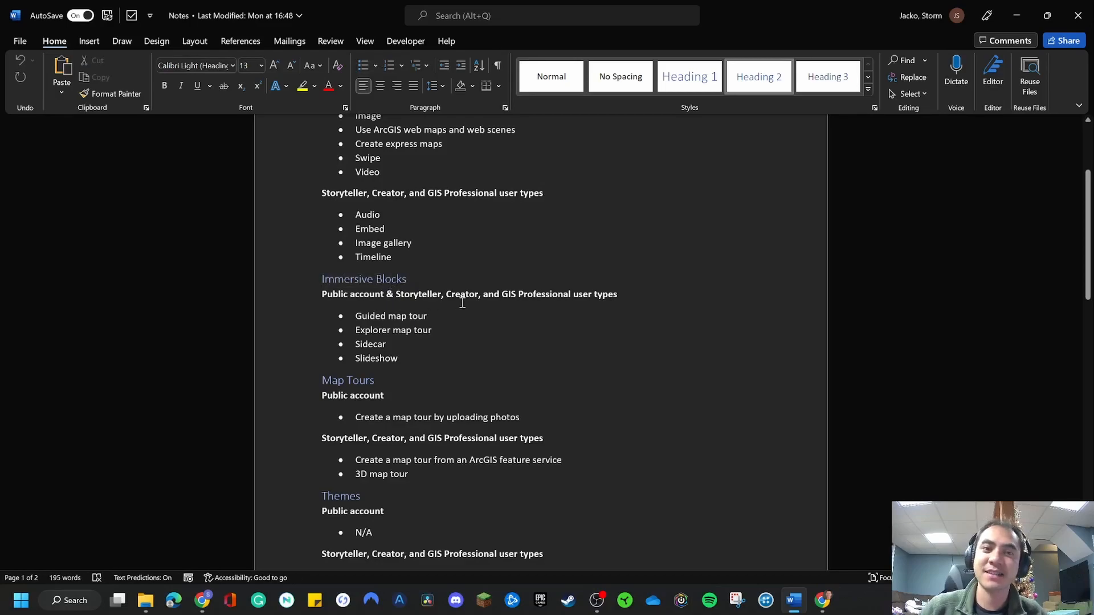
left_click(459, 309)
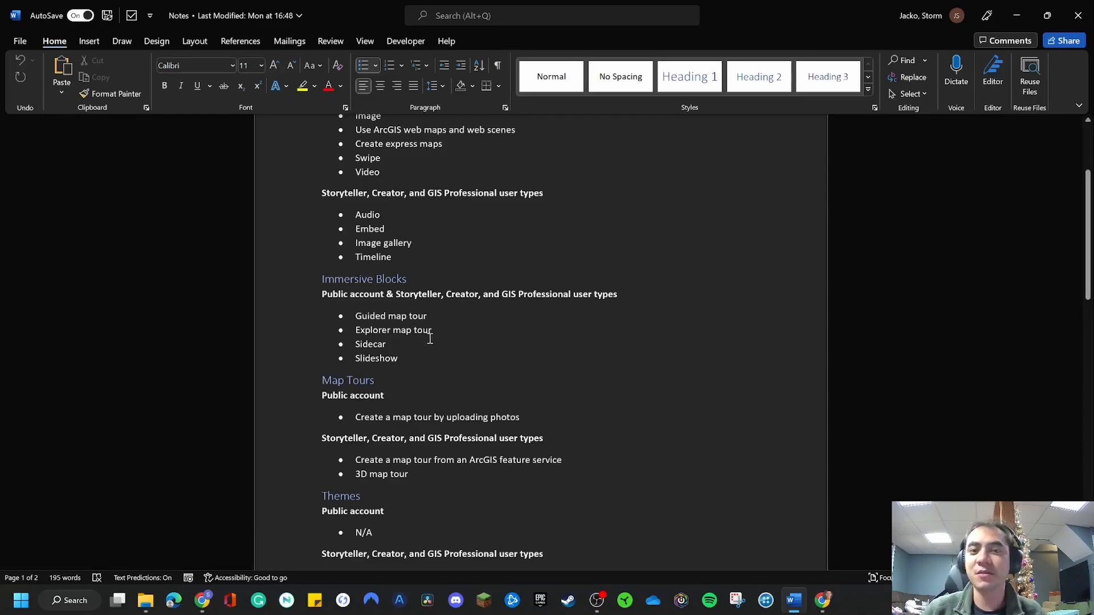
double_click(355, 344)
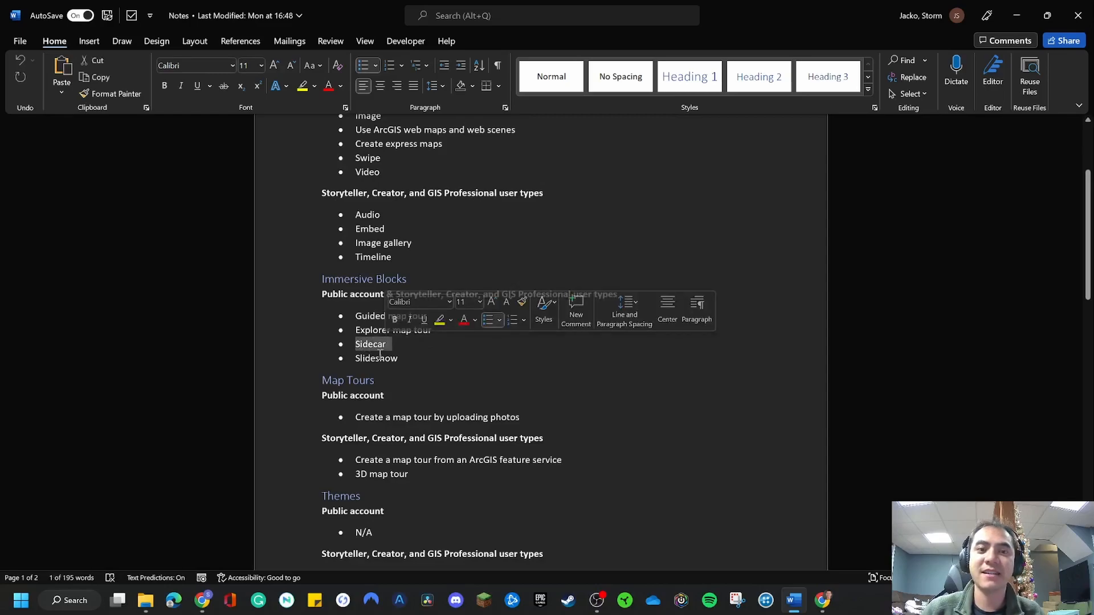
left_click(379, 356)
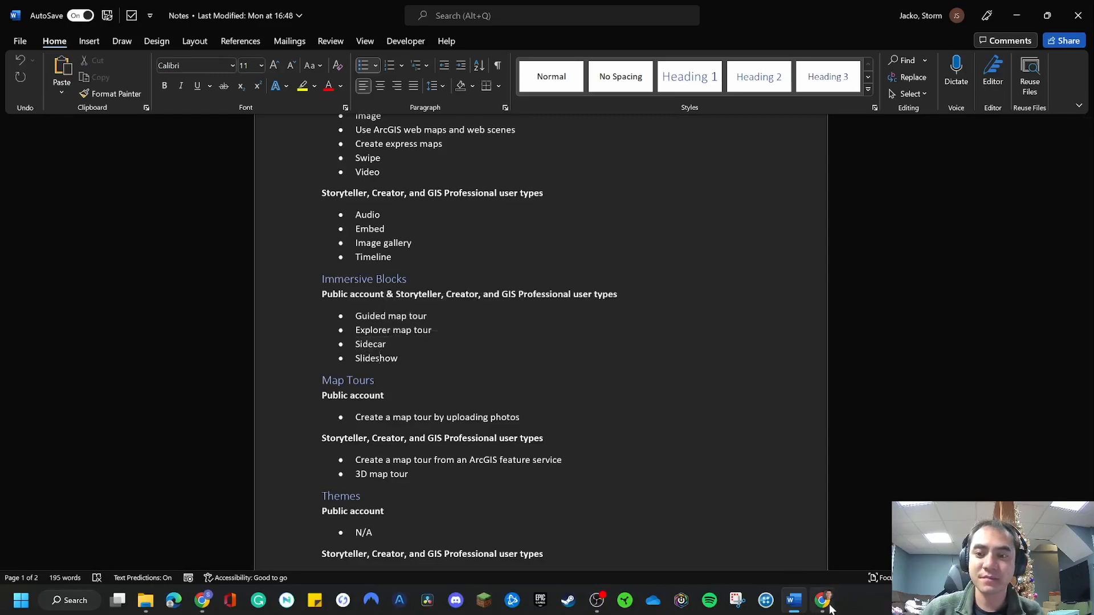
Switch to the Hanoi Air Pollution story in Chrome and insert a map tour started from scratch below the Hanoi Air Pollution map.
left_click(203, 600)
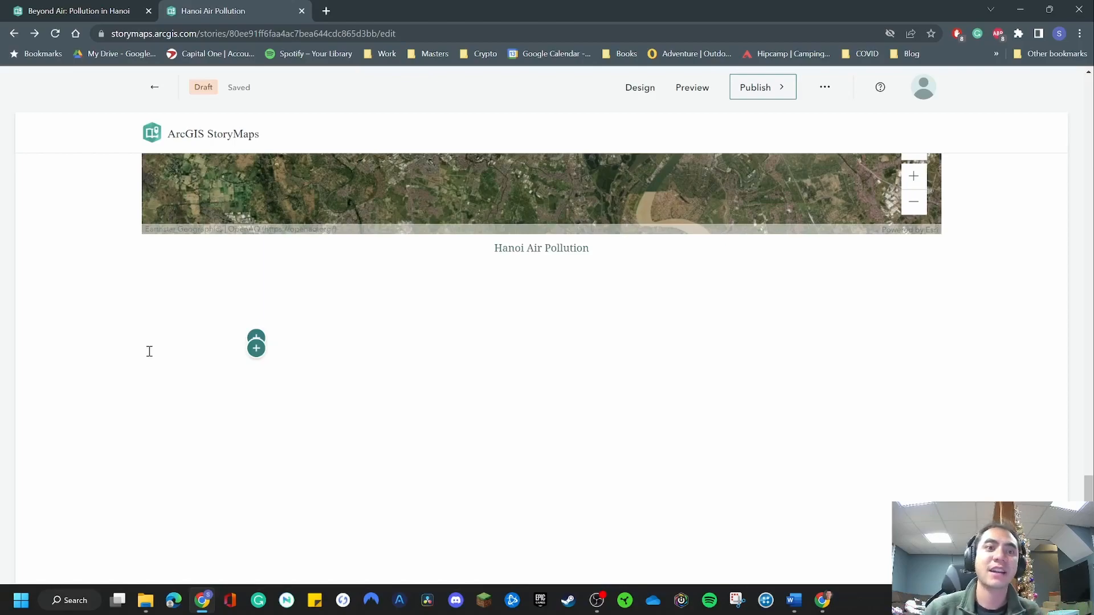
left_click(108, 311)
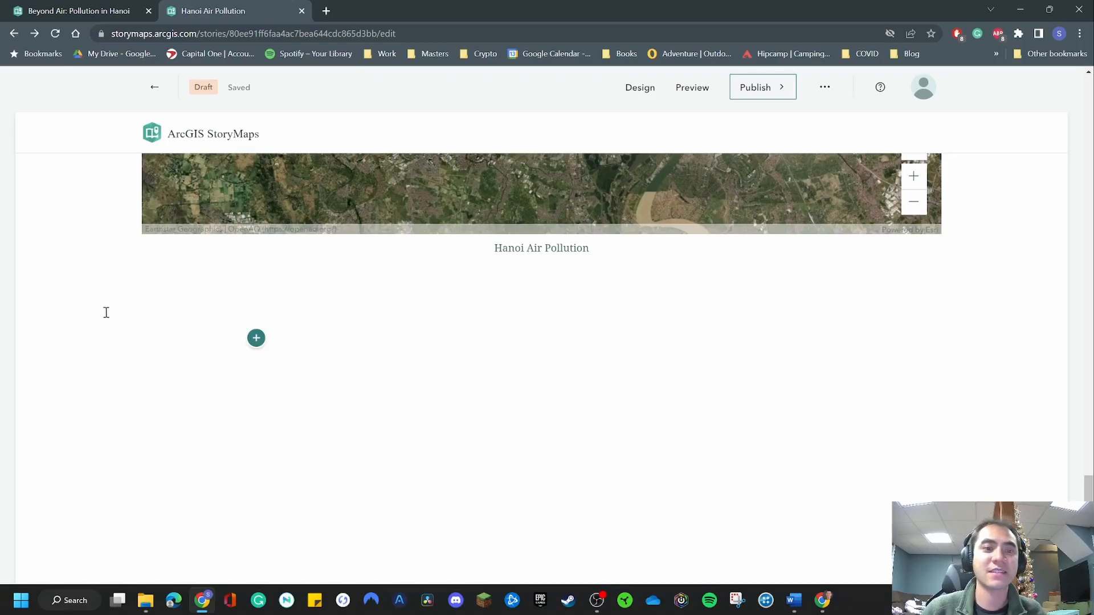
scroll(537, 365, "up", 10)
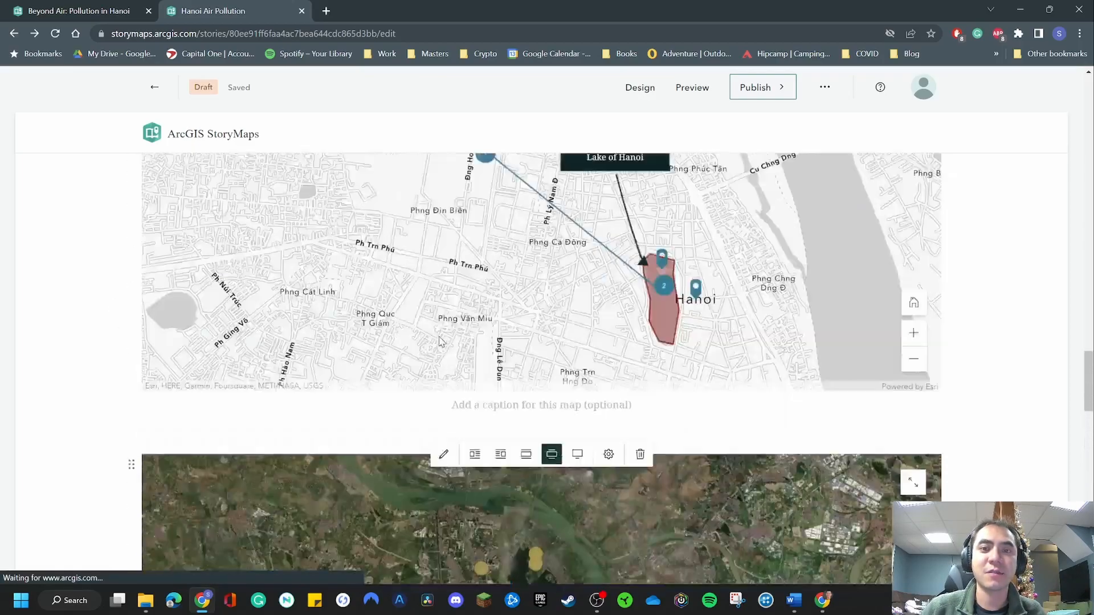
scroll(405, 392, "down", 10)
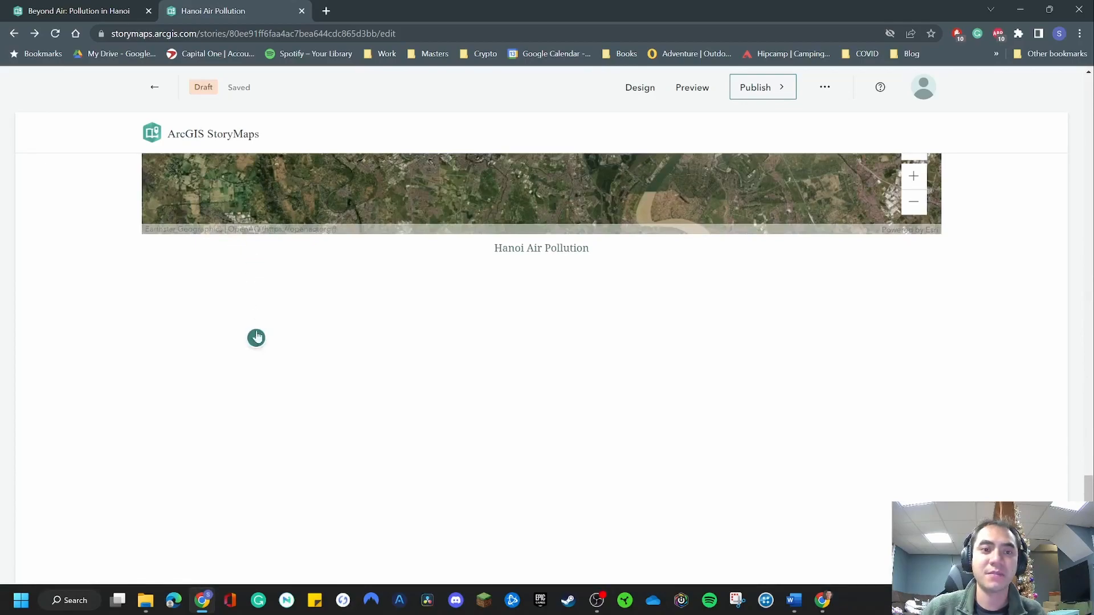
left_click(257, 339)
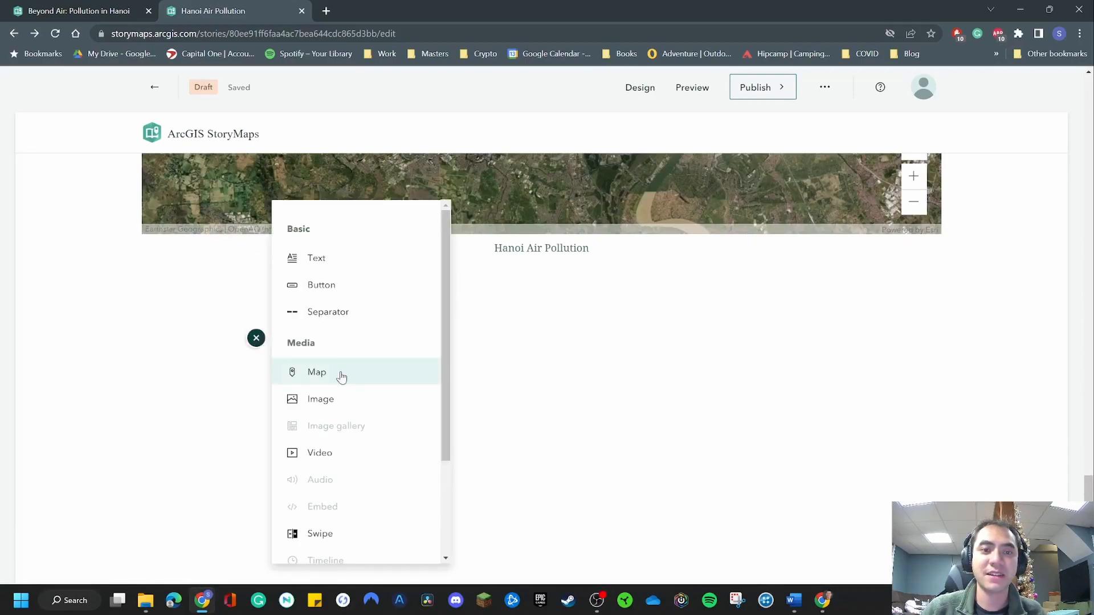
scroll(341, 371, "down", 5)
left_click(344, 499)
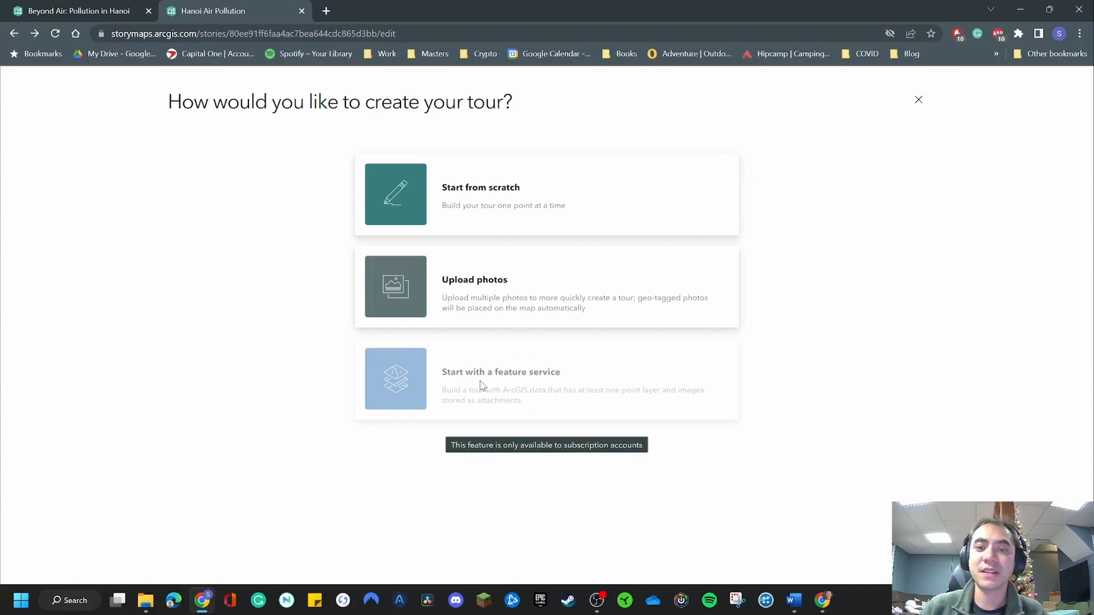
left_click(501, 212)
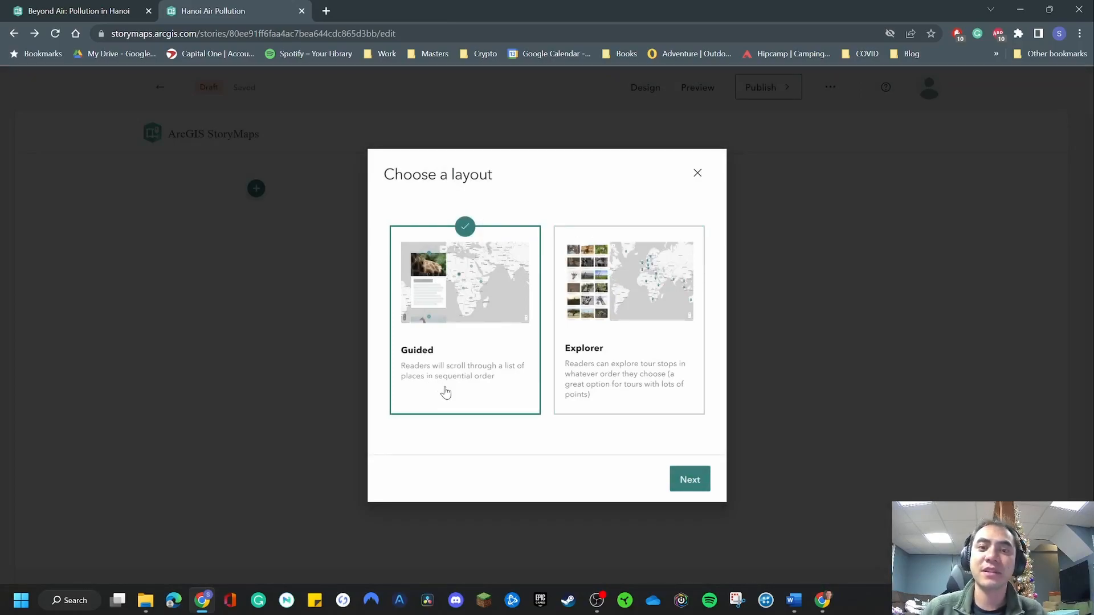
Set the map tour's layout to Guided with the Media focused arrangement.
left_click(625, 383)
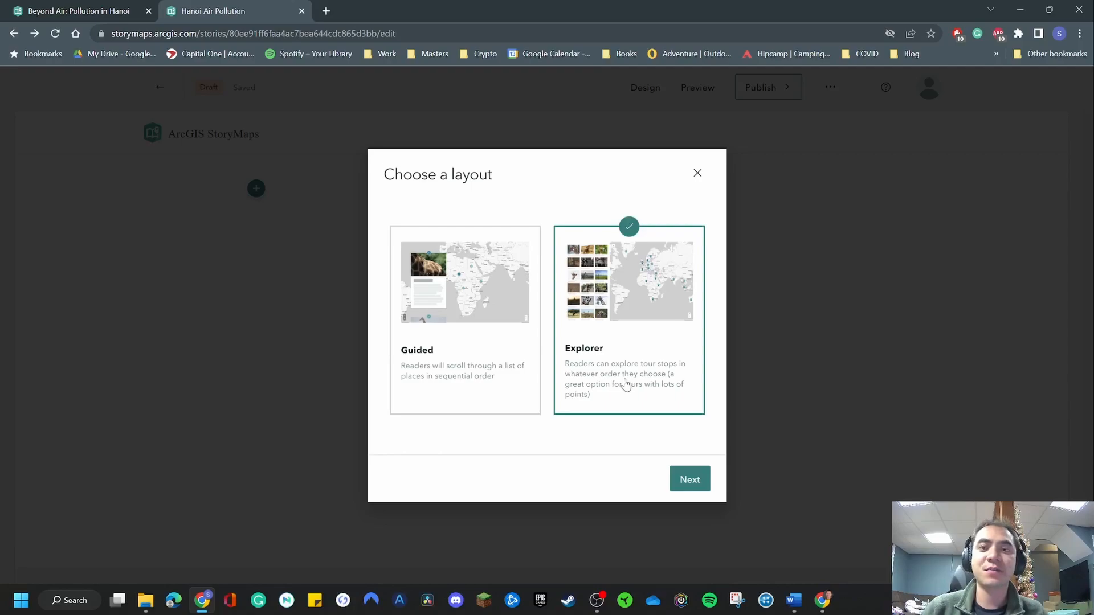
left_click(487, 366)
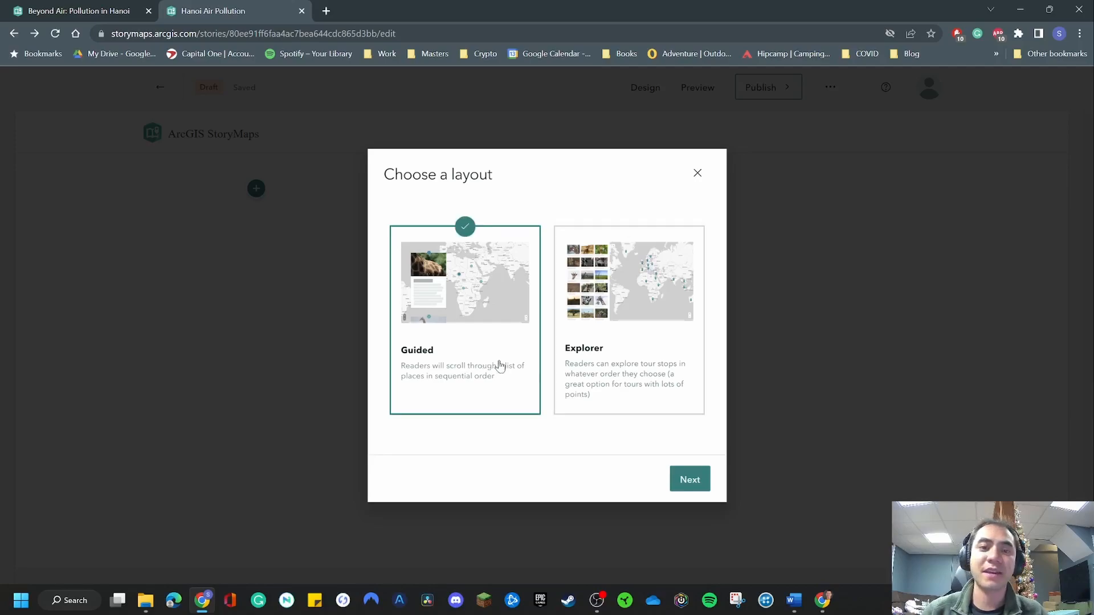
left_click(690, 480)
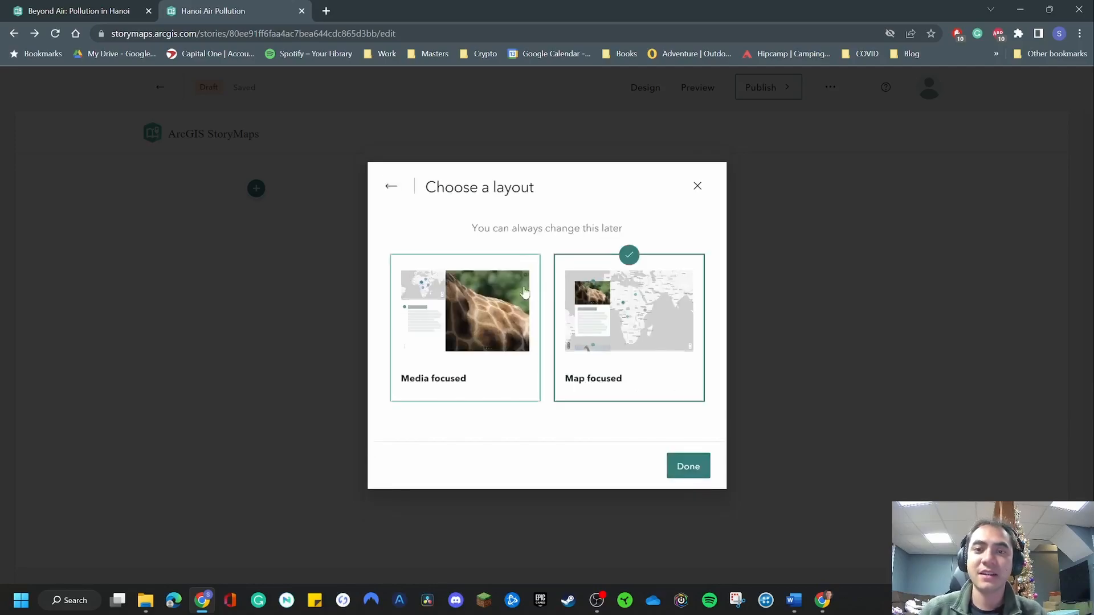
left_click(473, 315)
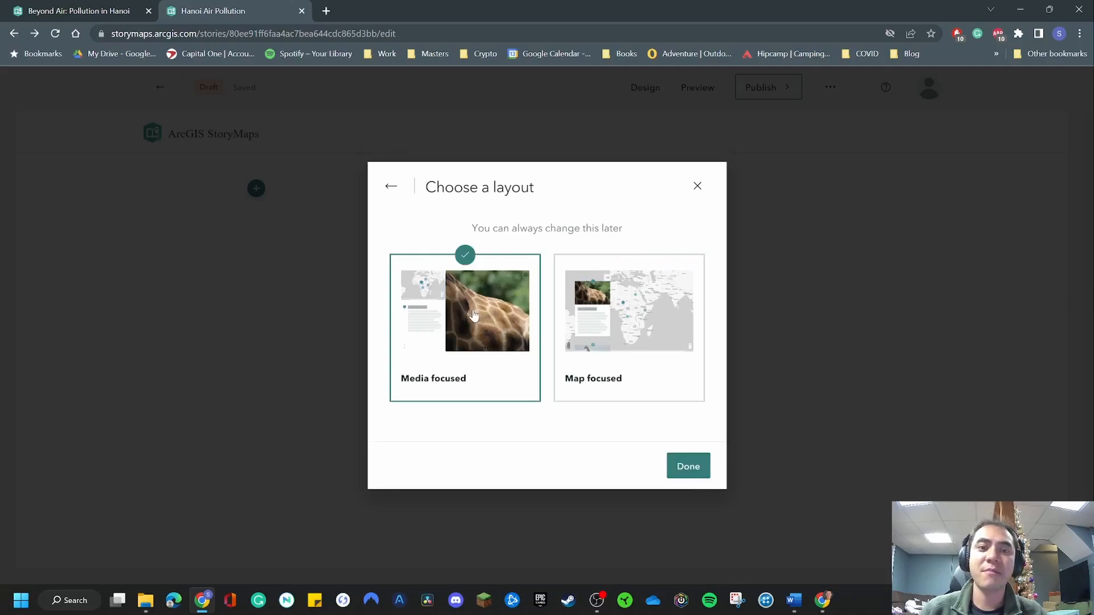
left_click(613, 330)
left_click(471, 340)
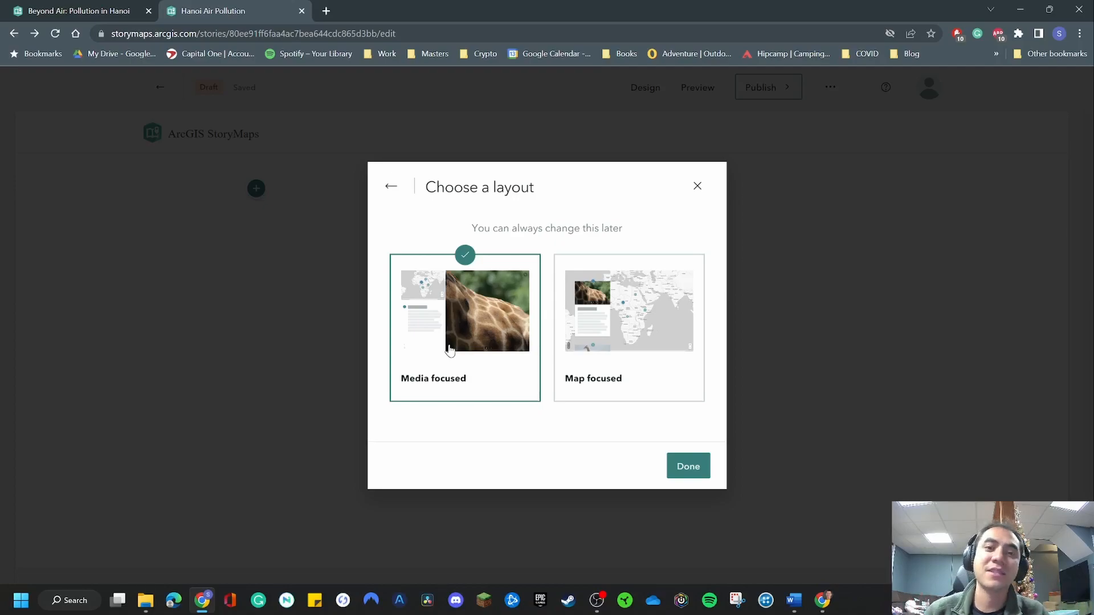
left_click(695, 467)
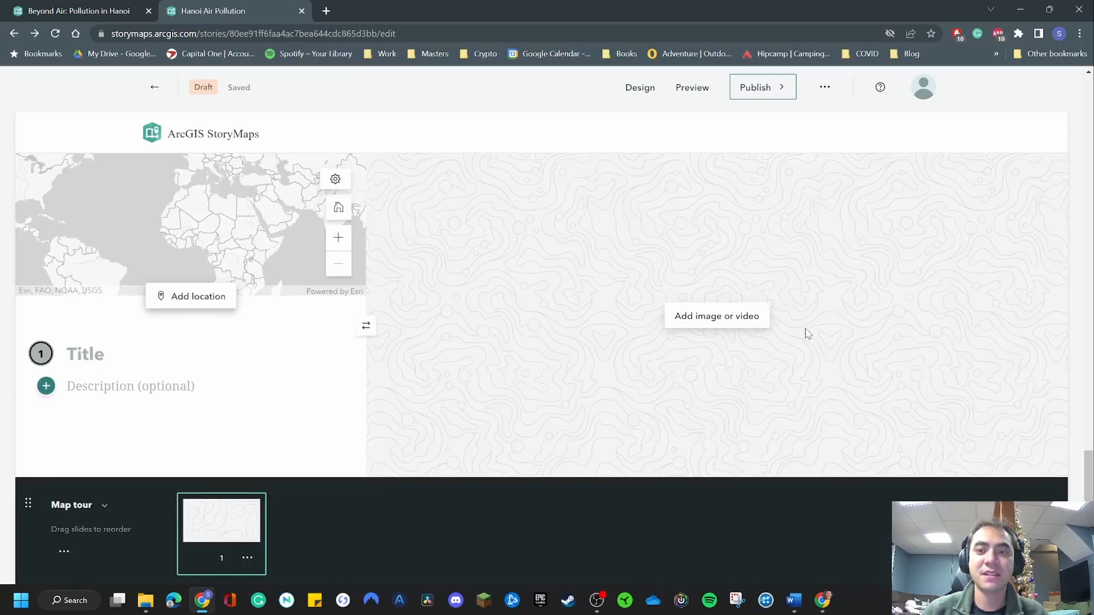
Add three more tour points to the map tour, making four in all.
left_click(101, 357)
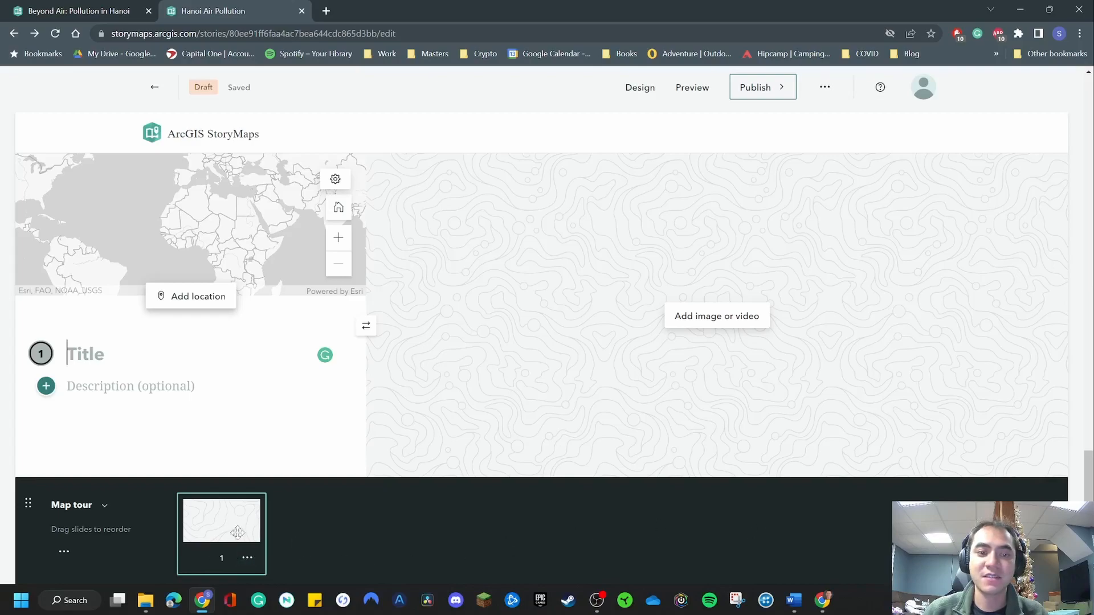
left_click(282, 533)
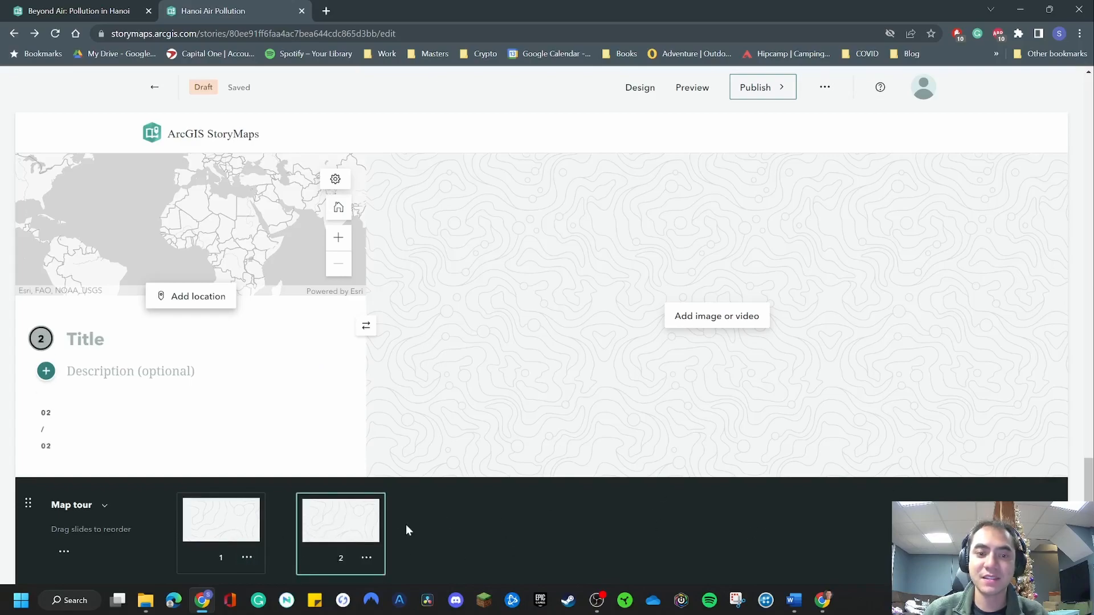
left_click(401, 534)
left_click(521, 534)
Look through the four tour points and their title and description fields, ending on the first point.
left_click(467, 515)
left_click(257, 516)
left_click(351, 522)
left_click(226, 516)
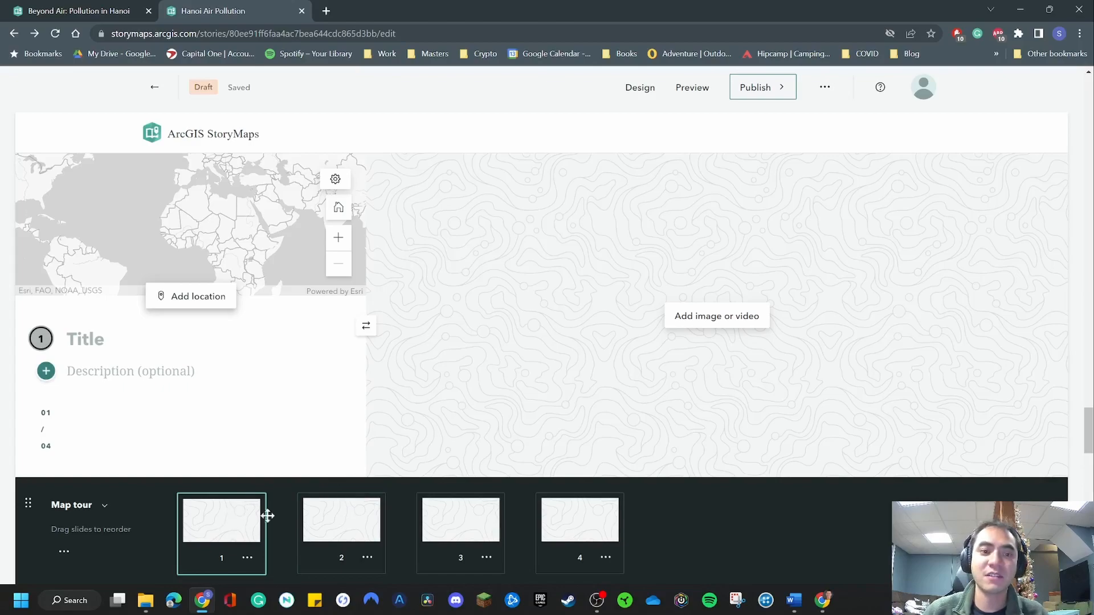
left_click(366, 516)
left_click(491, 515)
left_click(572, 514)
left_click(86, 343)
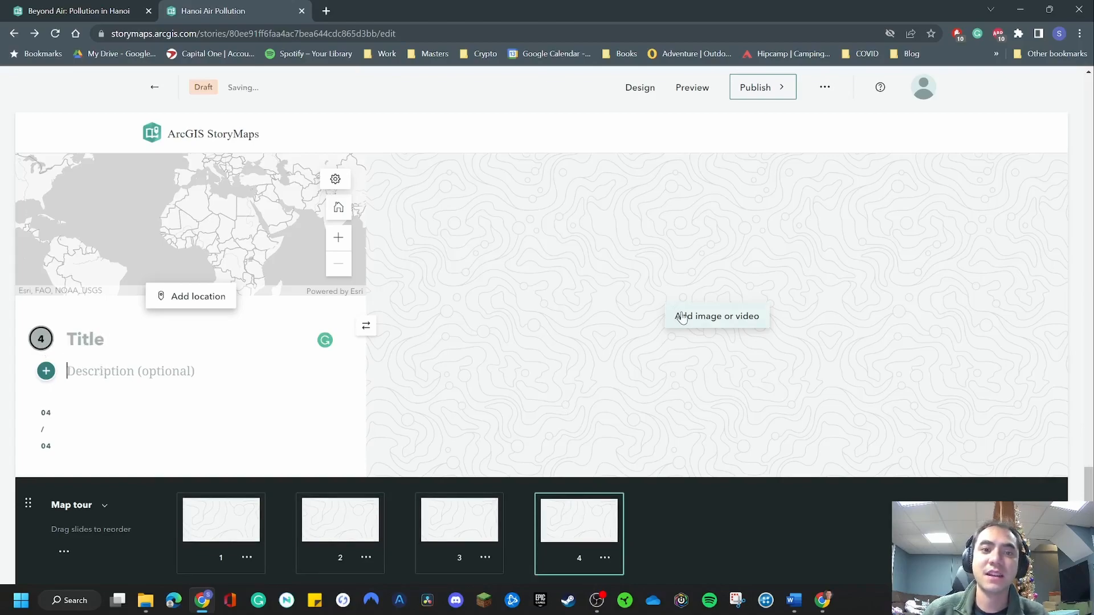
left_click(189, 525)
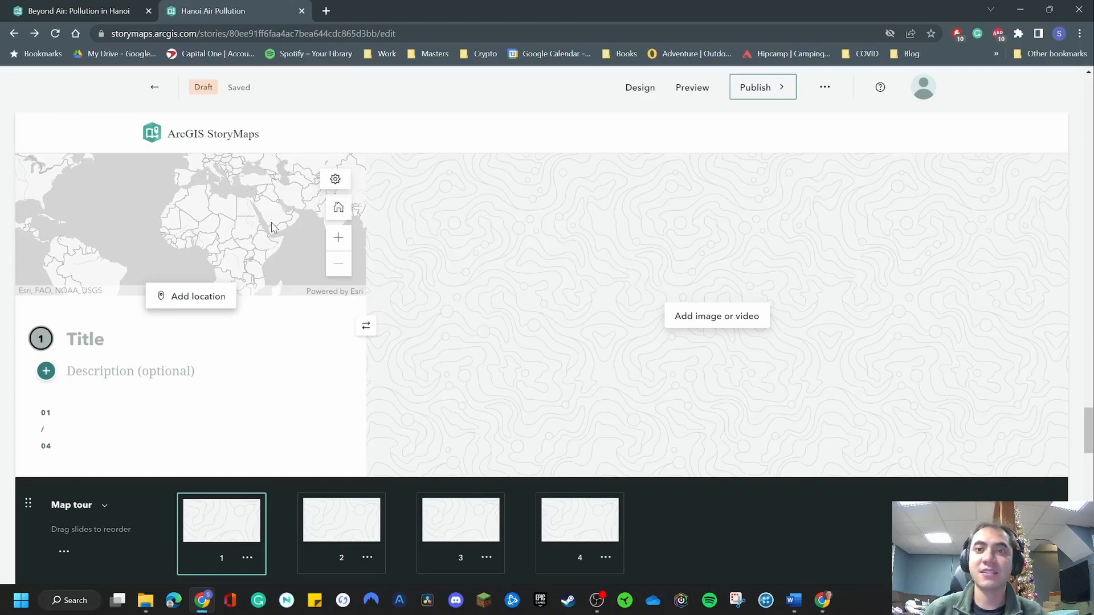
left_click(205, 297)
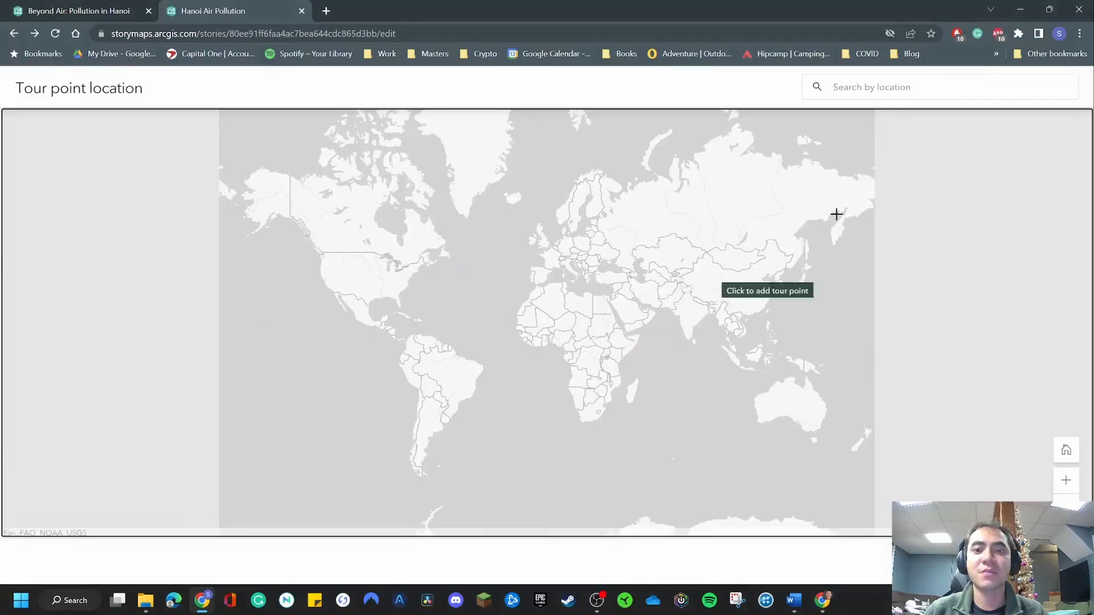
scroll(643, 340, "up", 2)
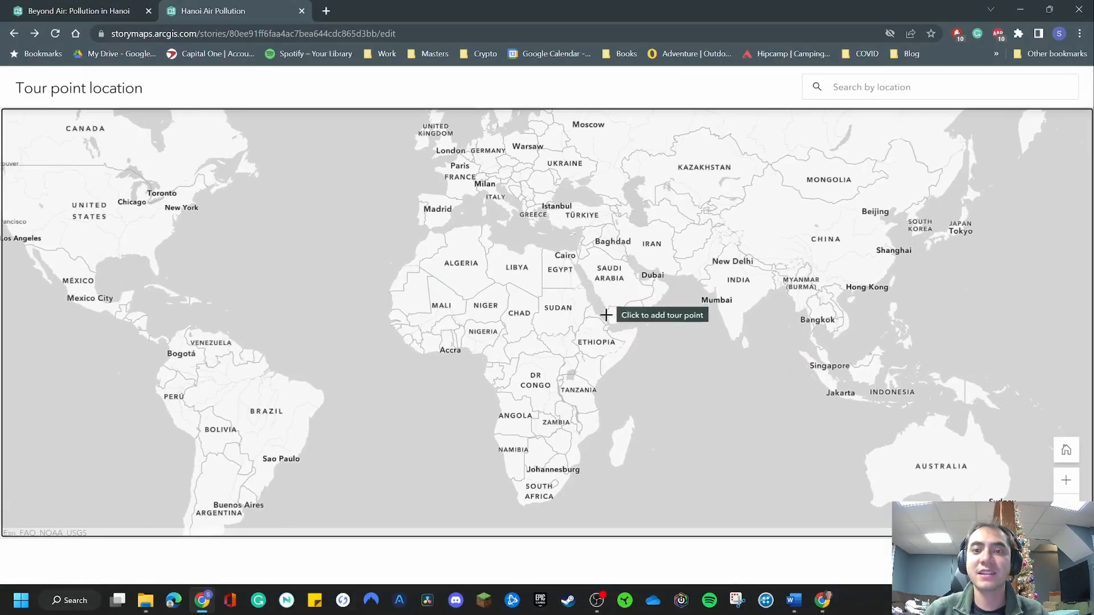
scroll(606, 313, "down", 2)
left_click(972, 561)
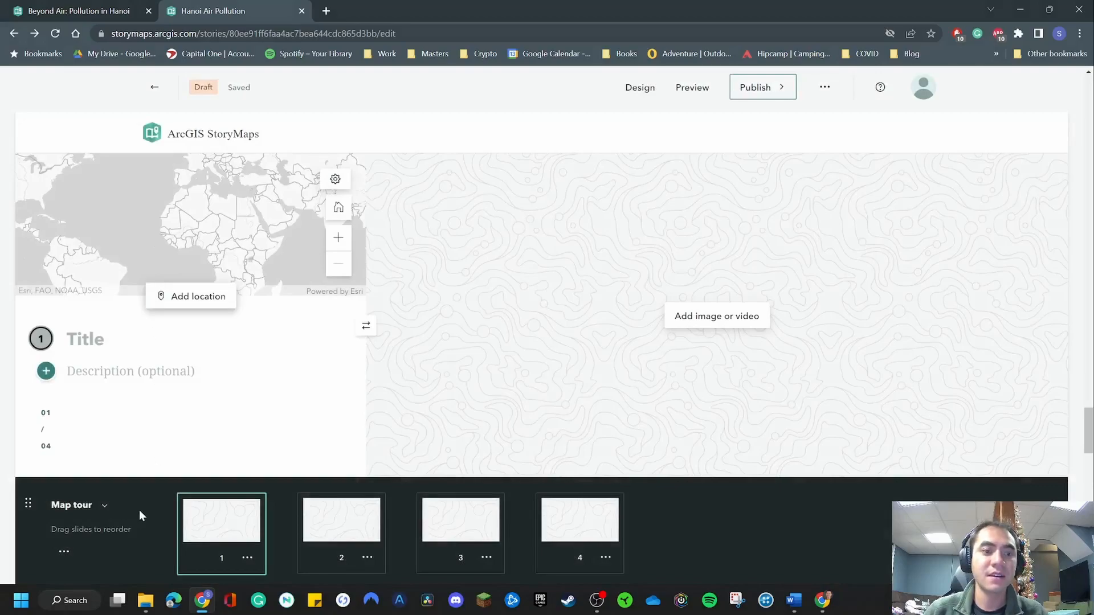
left_click(62, 551)
left_click(50, 562)
left_click(64, 552)
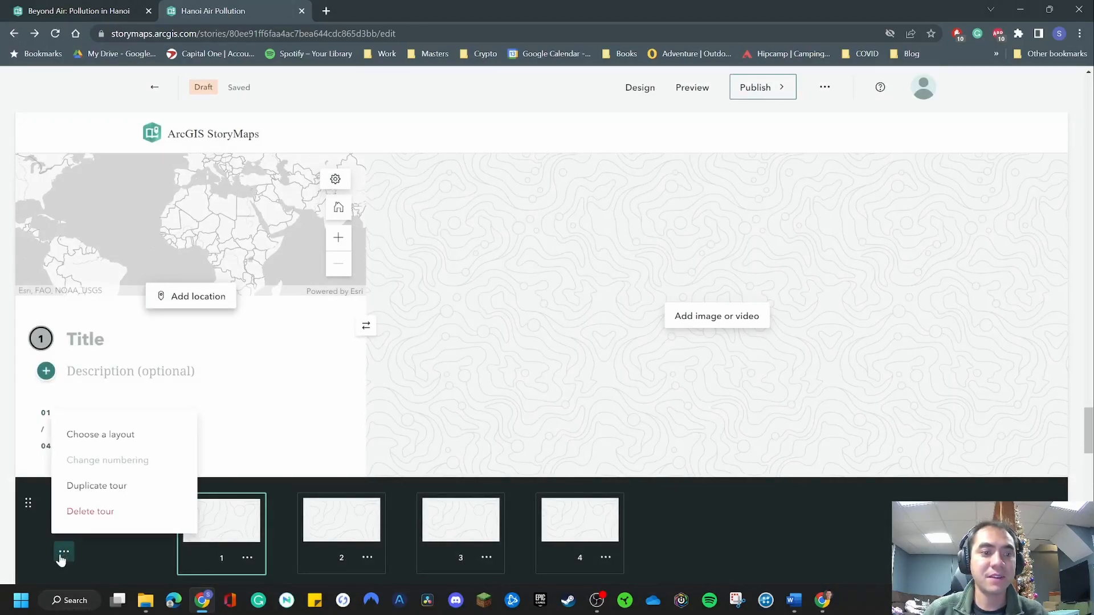
left_click(108, 437)
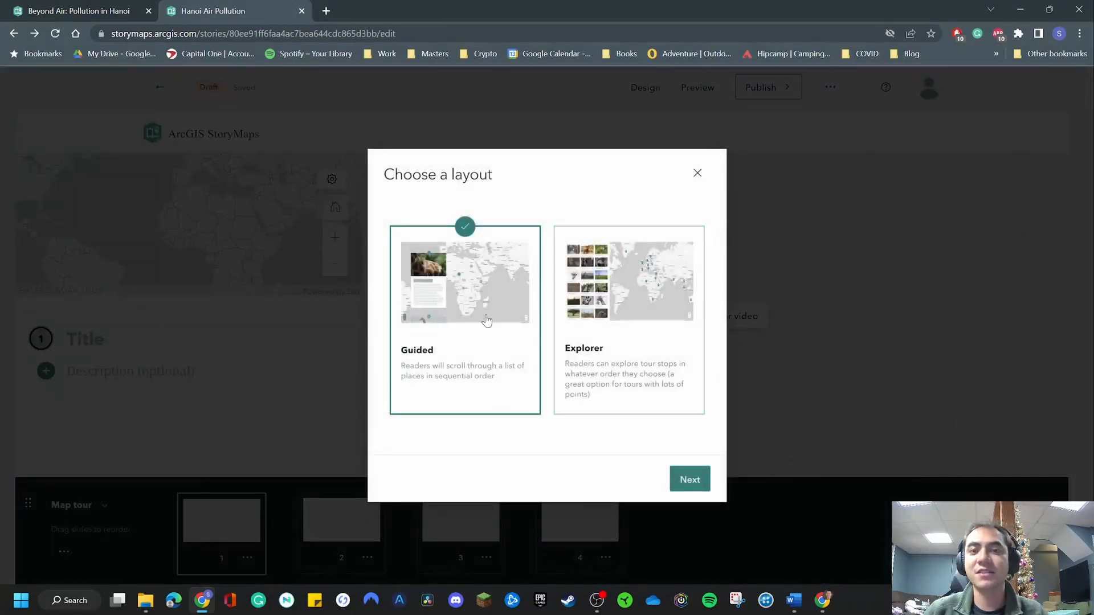
left_click(697, 173)
left_click(64, 551)
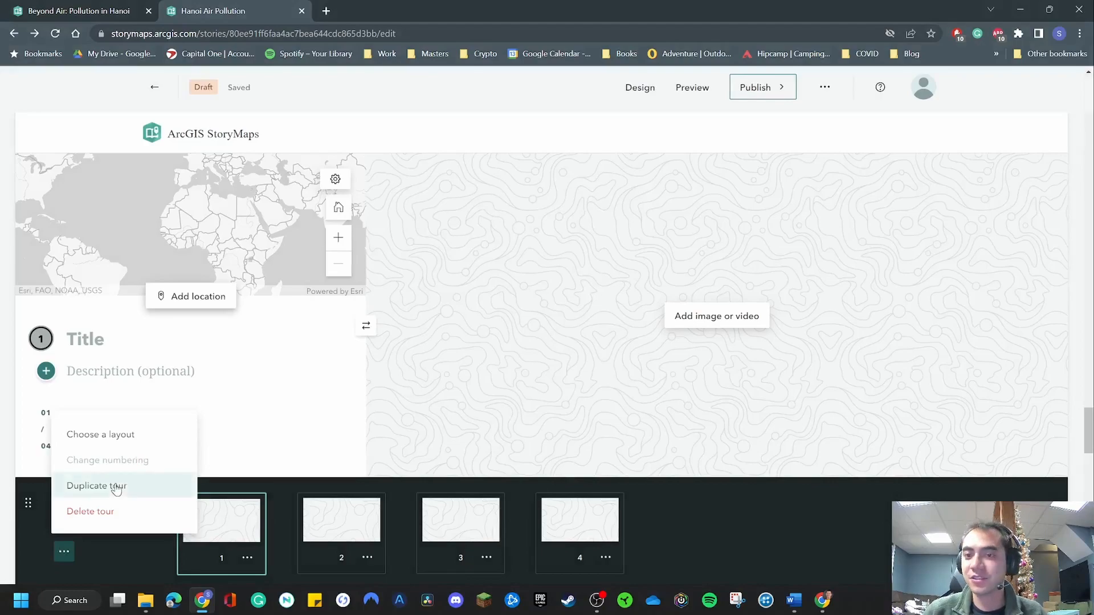
left_click(103, 552)
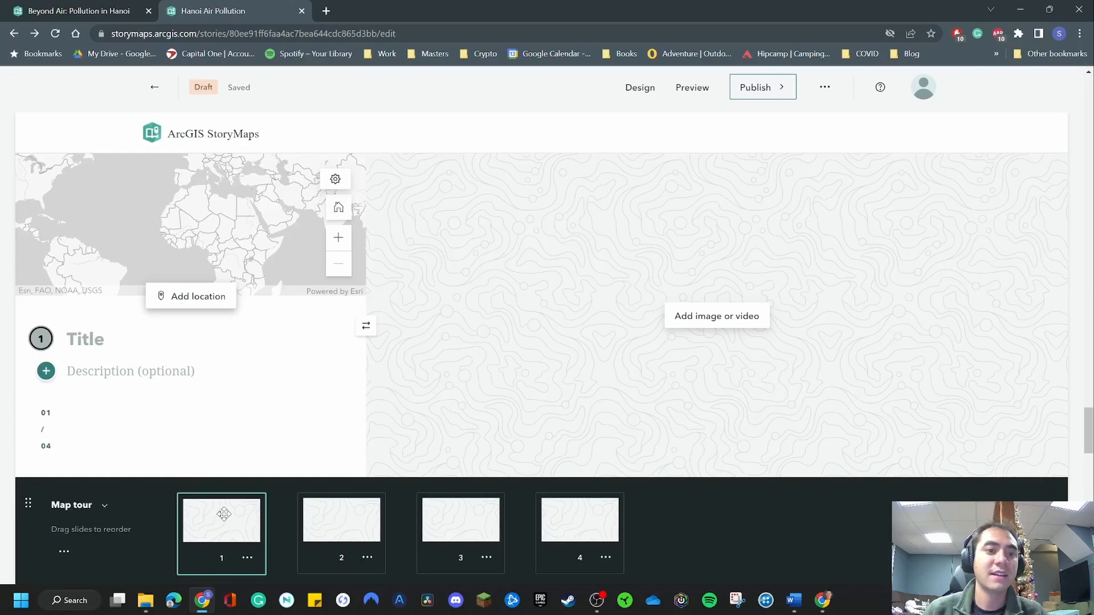
Upload the photo Construction by Lake.jpg from the Pollution folder as the first tour point's media.
left_click(713, 315)
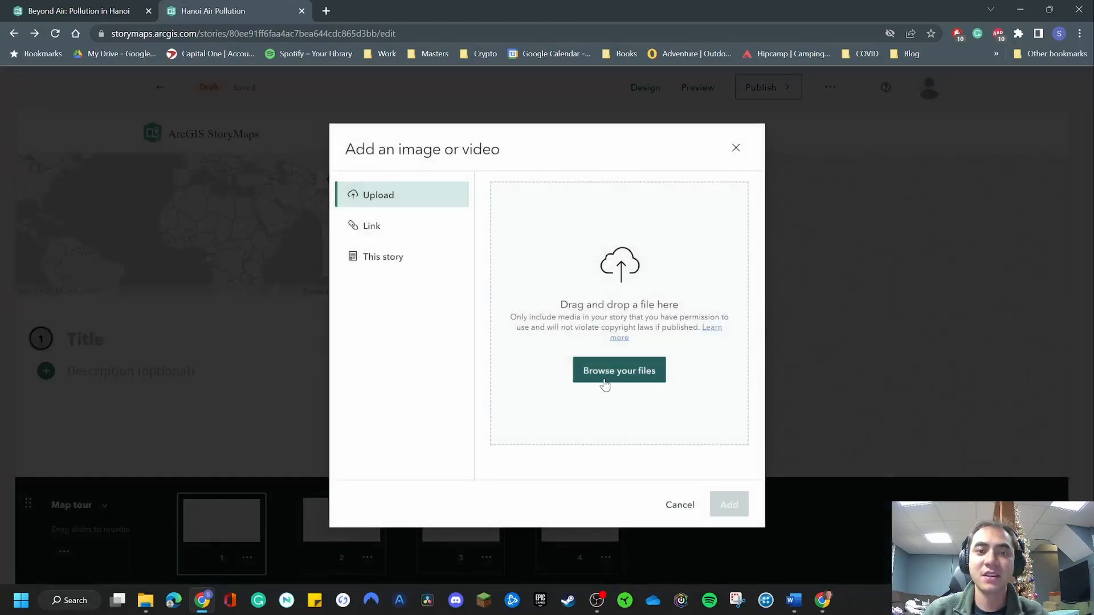
left_click(383, 264)
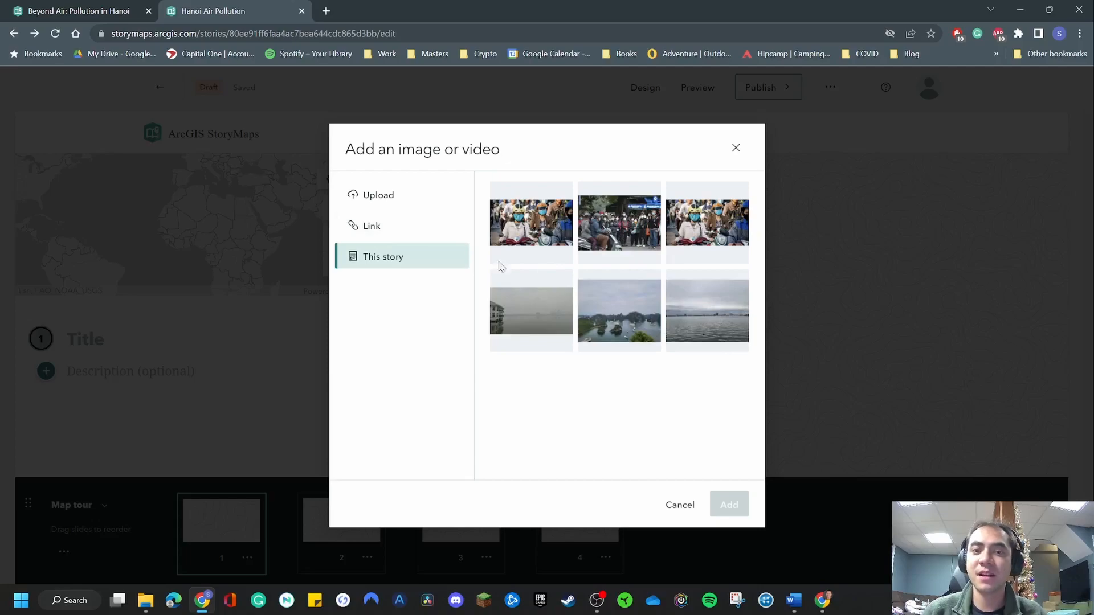
left_click(406, 231)
left_click(387, 195)
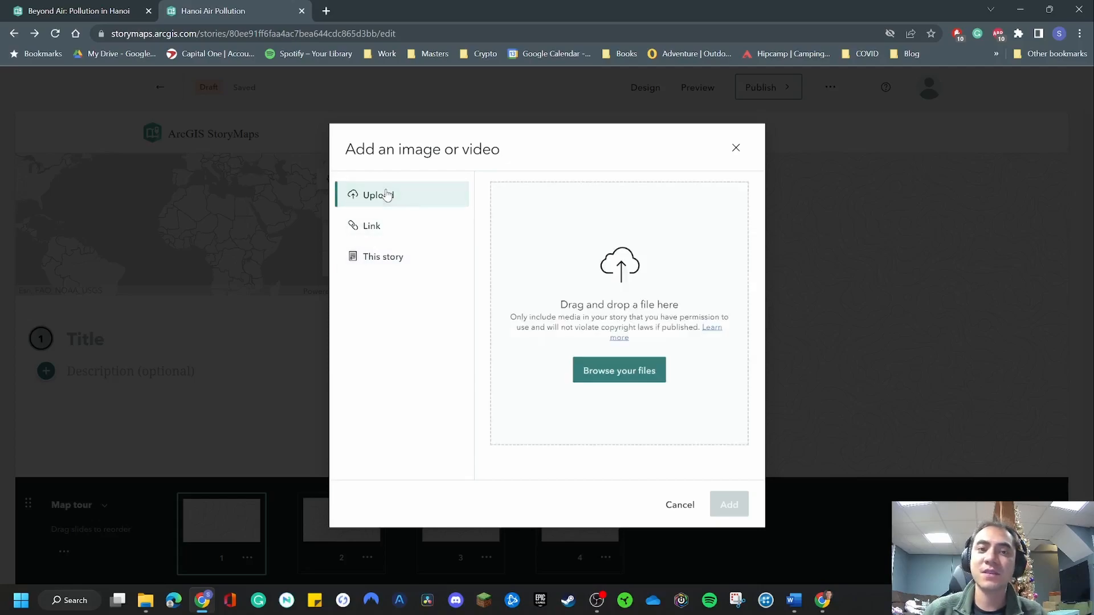
left_click(626, 371)
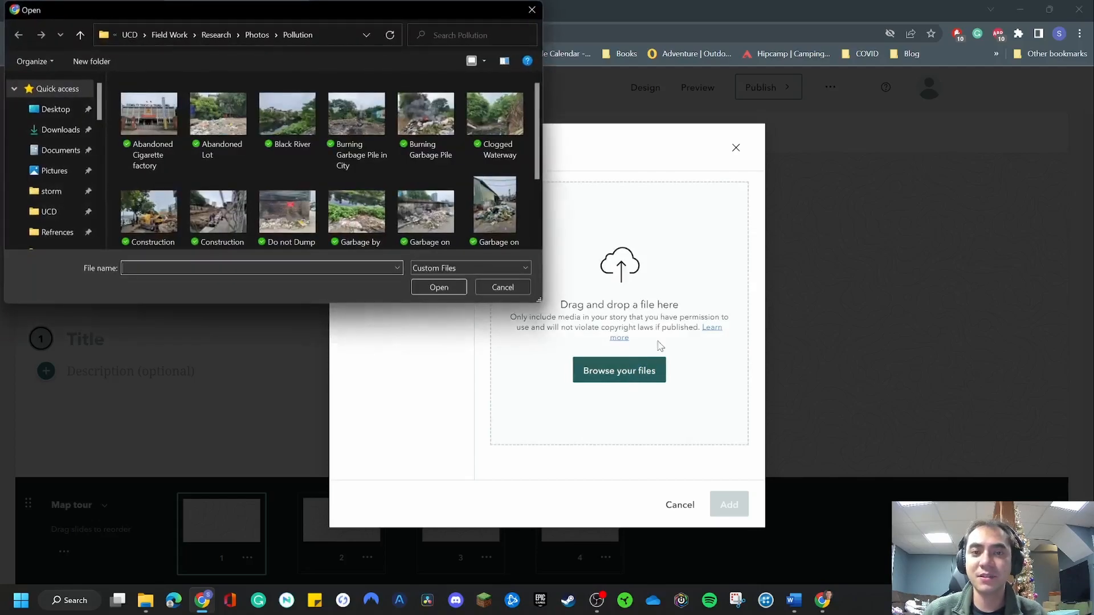
scroll(537, 142, "down", 3)
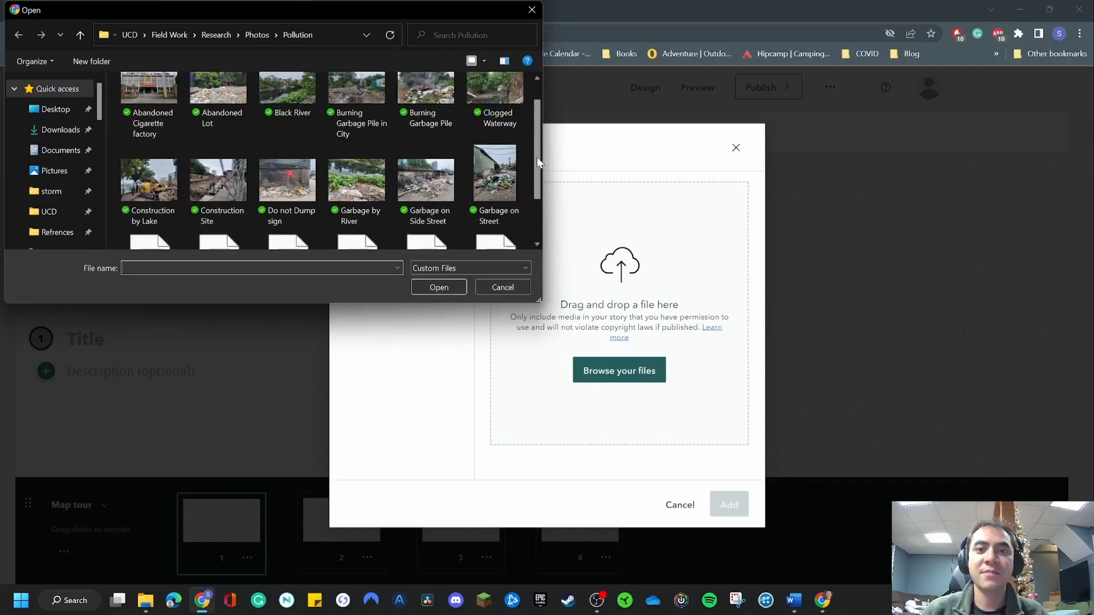
scroll(537, 142, "up", 2)
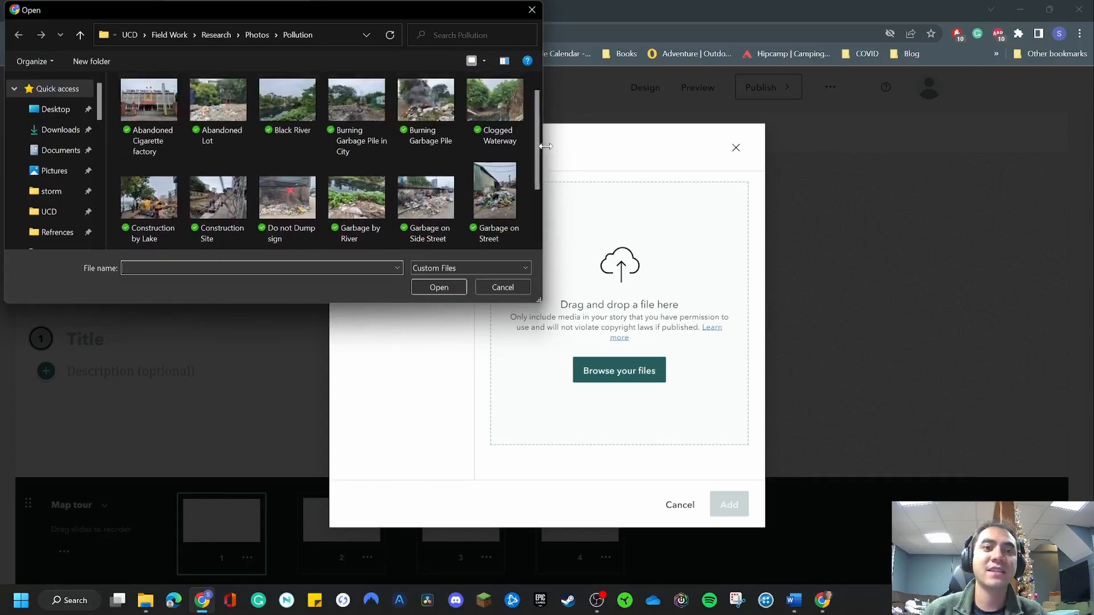
double_click(160, 211)
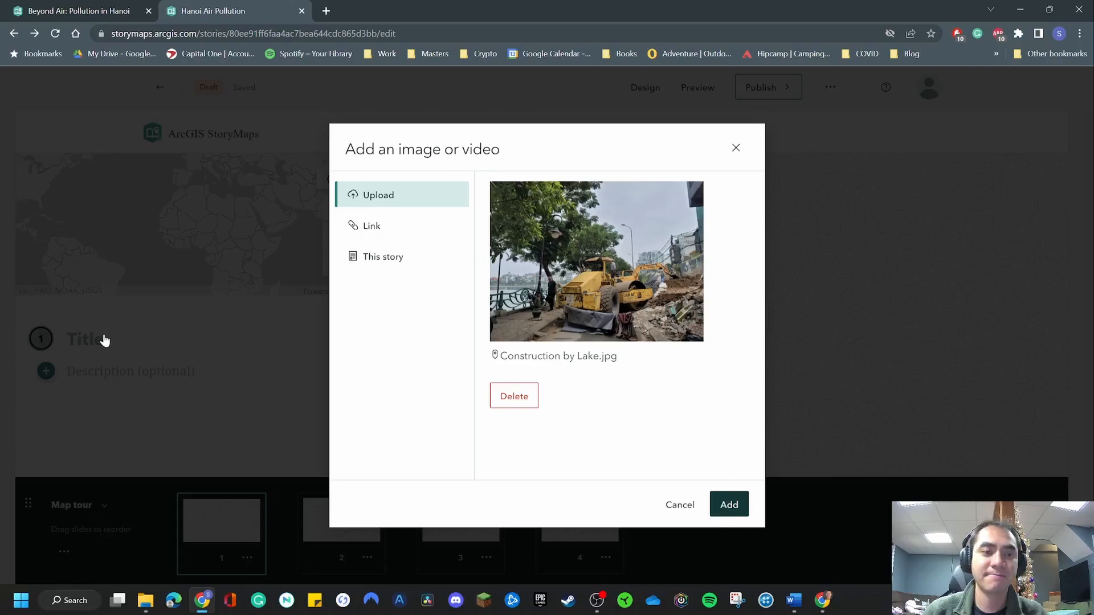
Insert the uploaded construction photo into the first tour point and inspect the point's location on the map around Hanoi.
left_click(732, 504)
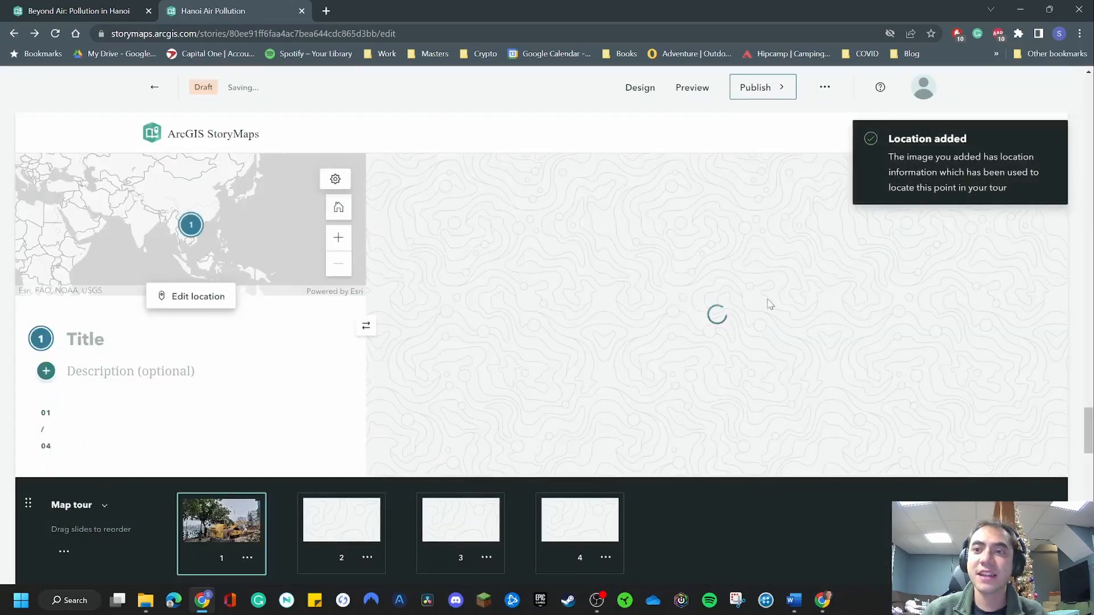
left_click(340, 238)
left_click(340, 239)
left_click(340, 238)
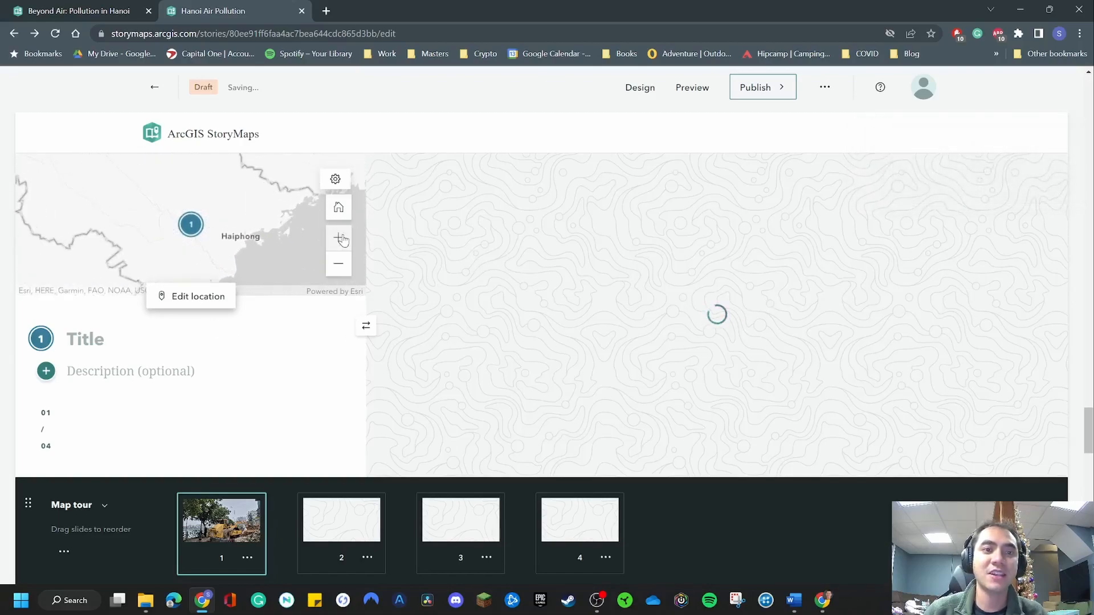
left_click(340, 239)
left_click(340, 239)
left_click(343, 240)
left_click(342, 240)
left_click_drag(255, 236, 251, 211)
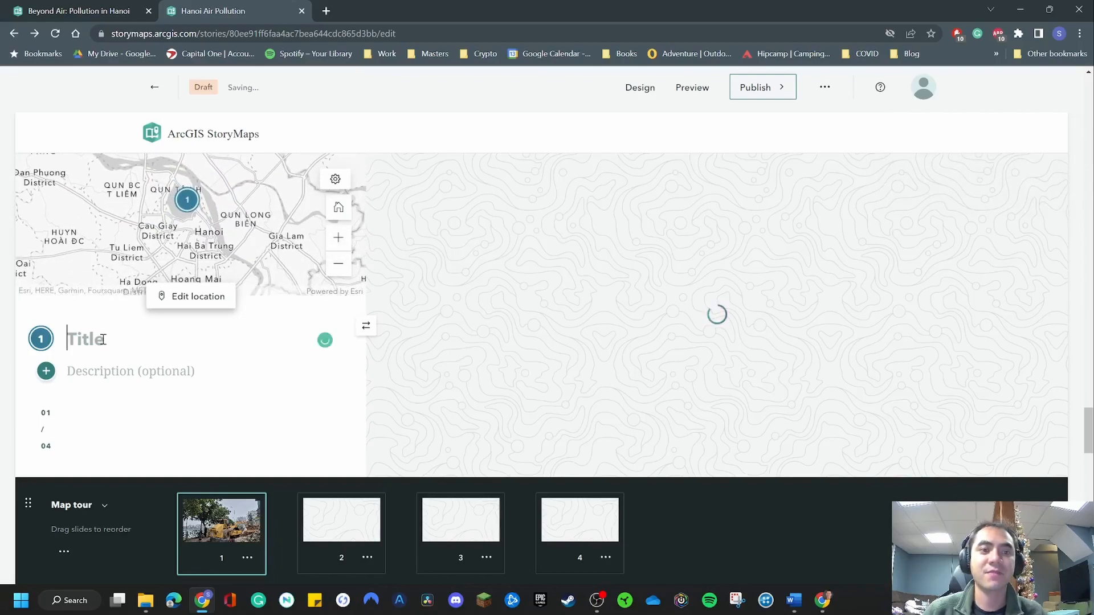
Title the first tour point "Construction" and give it the description "Development by lake front".
type("Construction")
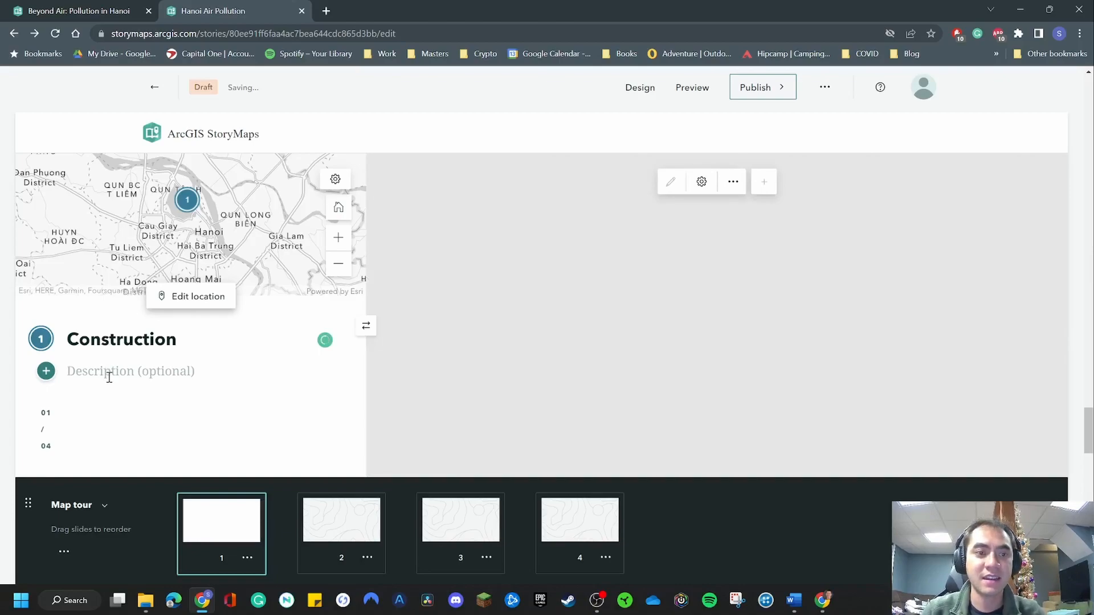
type("Devel")
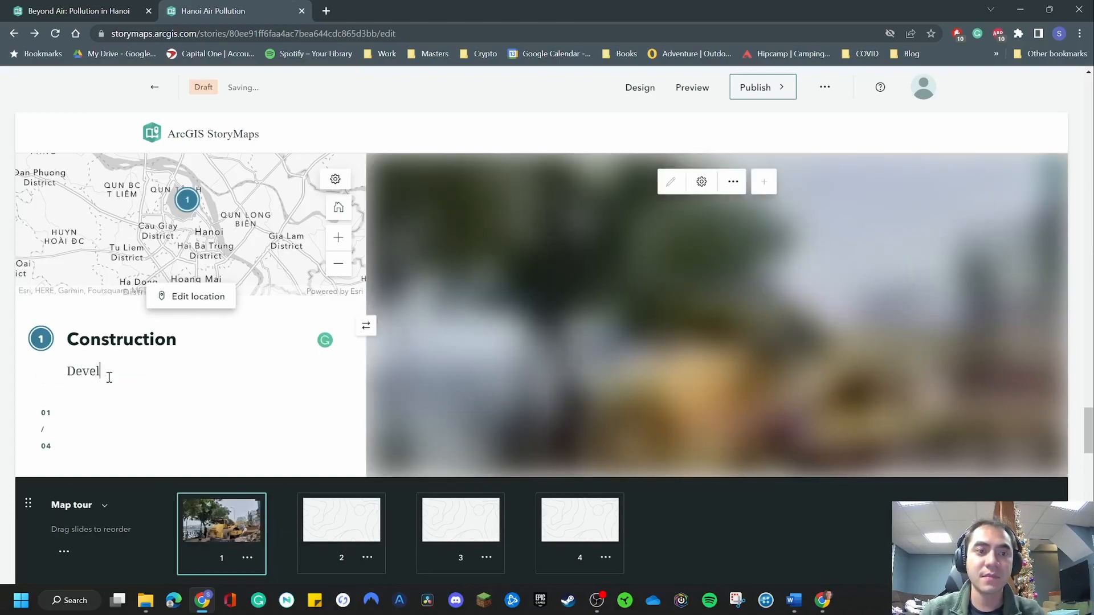
type("opment by lake front")
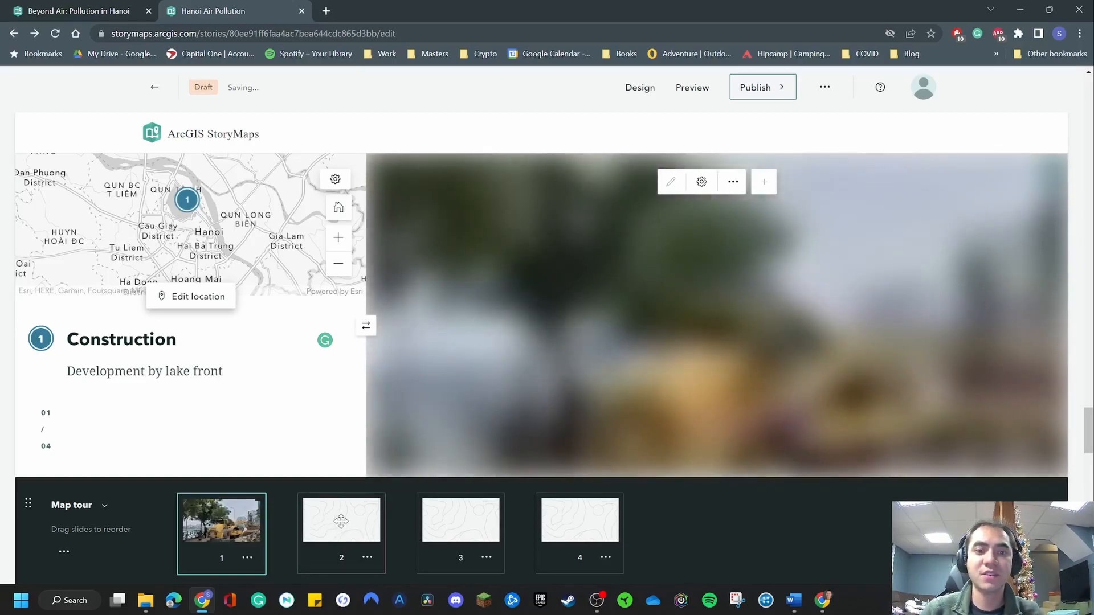
Add the photo Burning Garbage Pile.jpg from the Pollution folder as the second tour point's media.
left_click(342, 520)
left_click(678, 318)
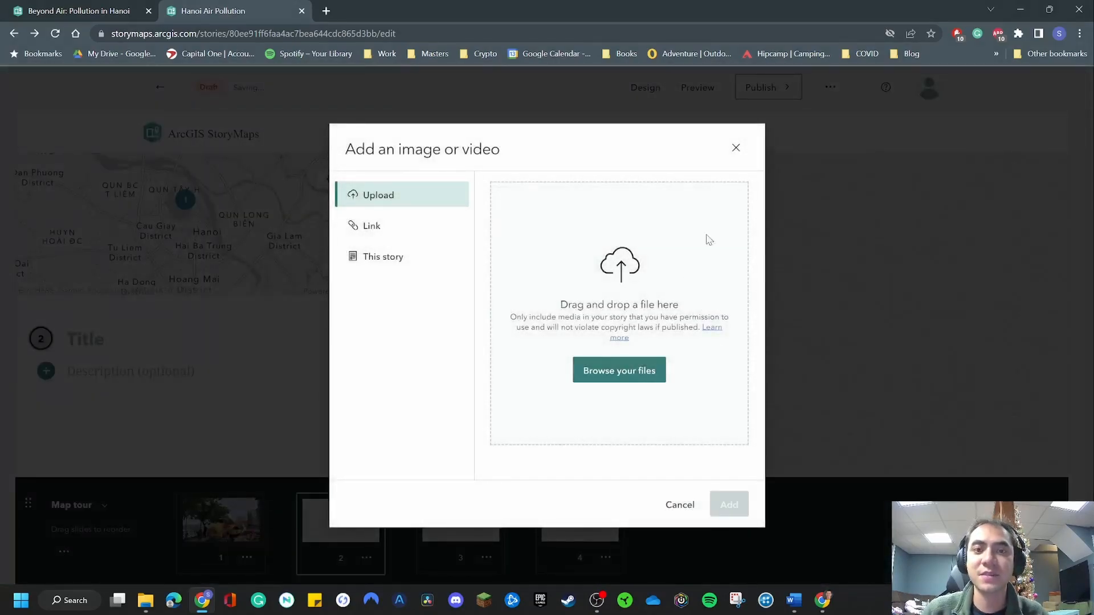
left_click(643, 371)
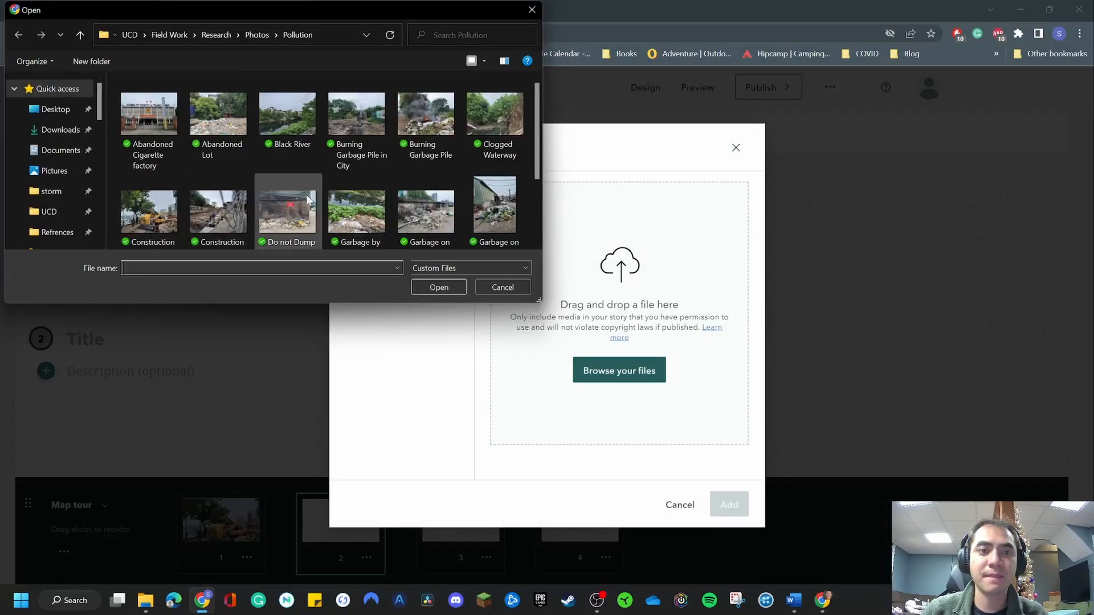
double_click(427, 113)
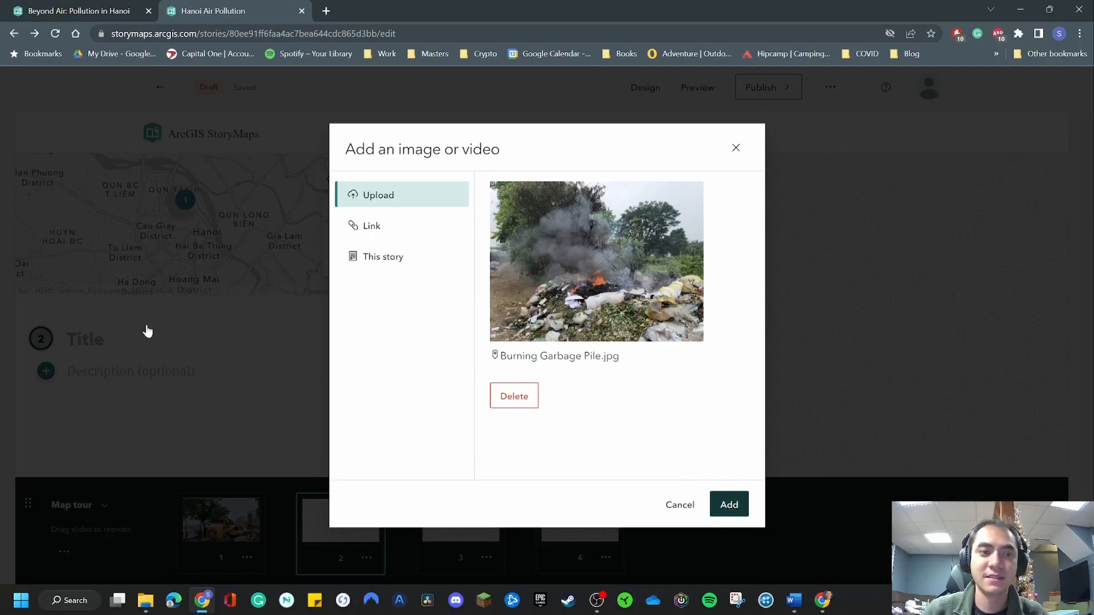
left_click(727, 499)
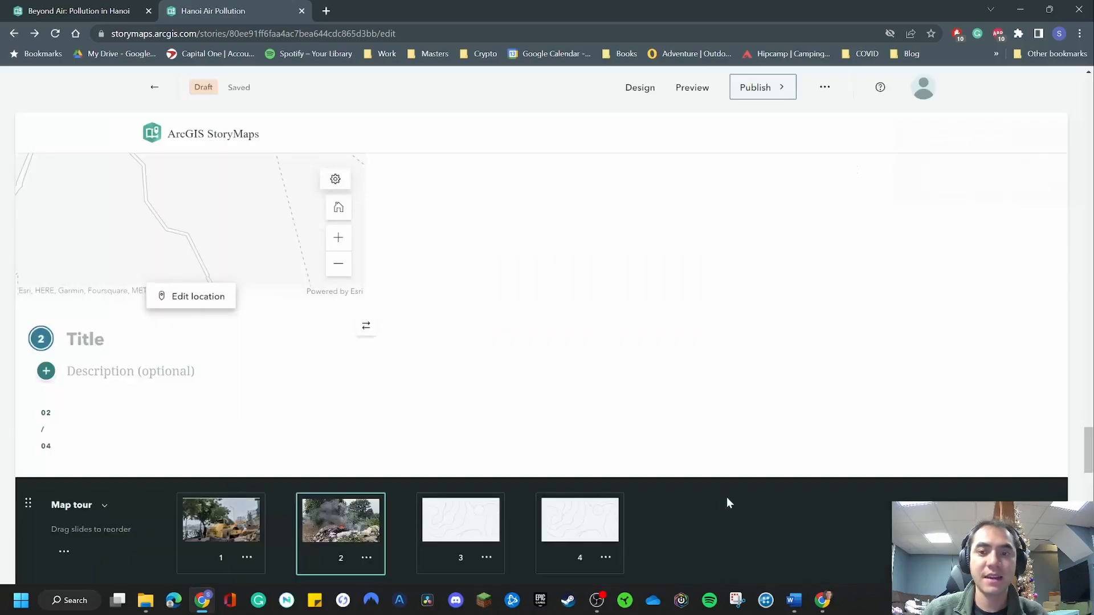
Title the second tour point "Burning Garbage" and describe it as "Example of burning garbage".
left_click(72, 337)
type("Bur")
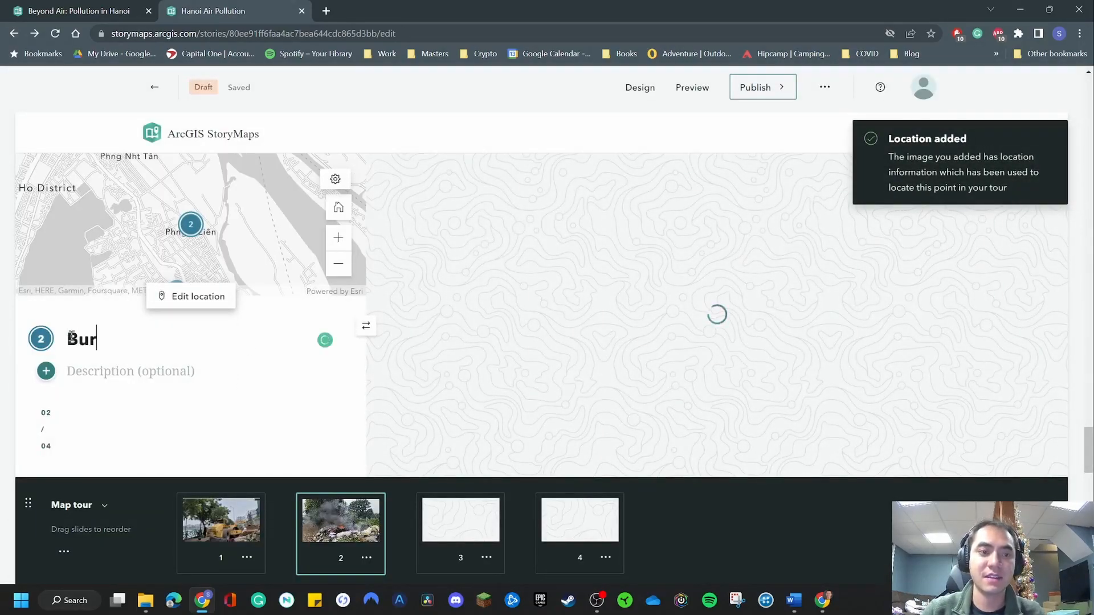
type("ning Garbage")
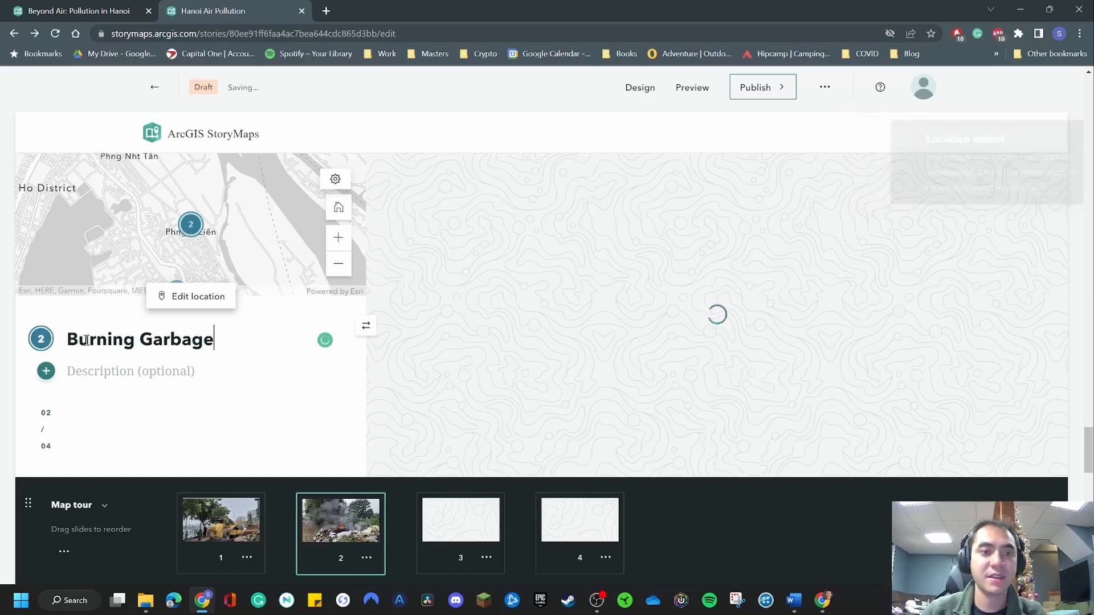
left_click(111, 368)
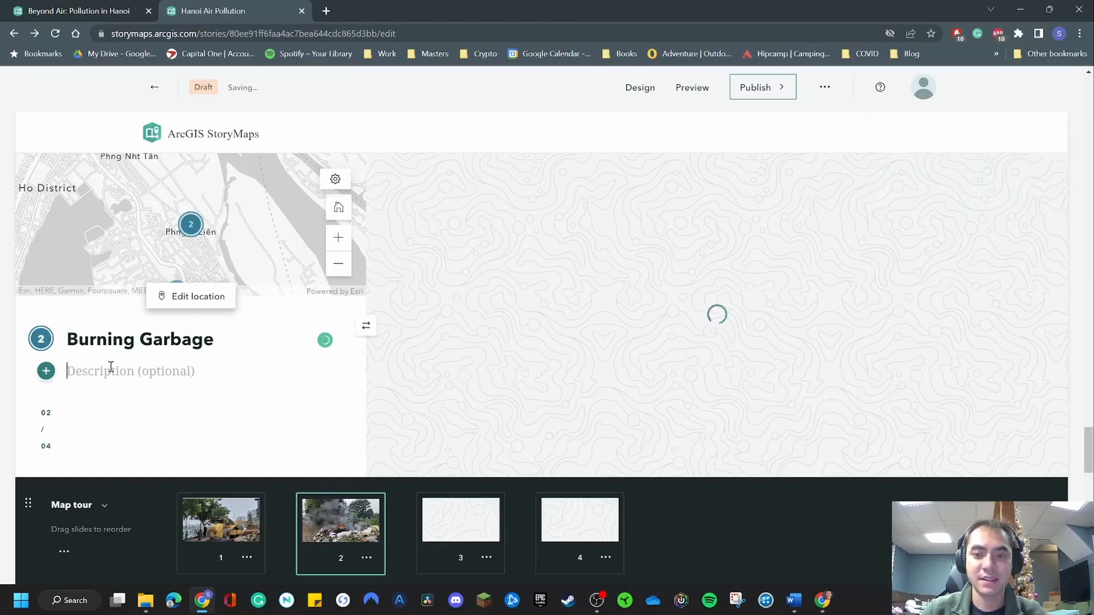
type("Exm")
key("BackSpace")
type("a")
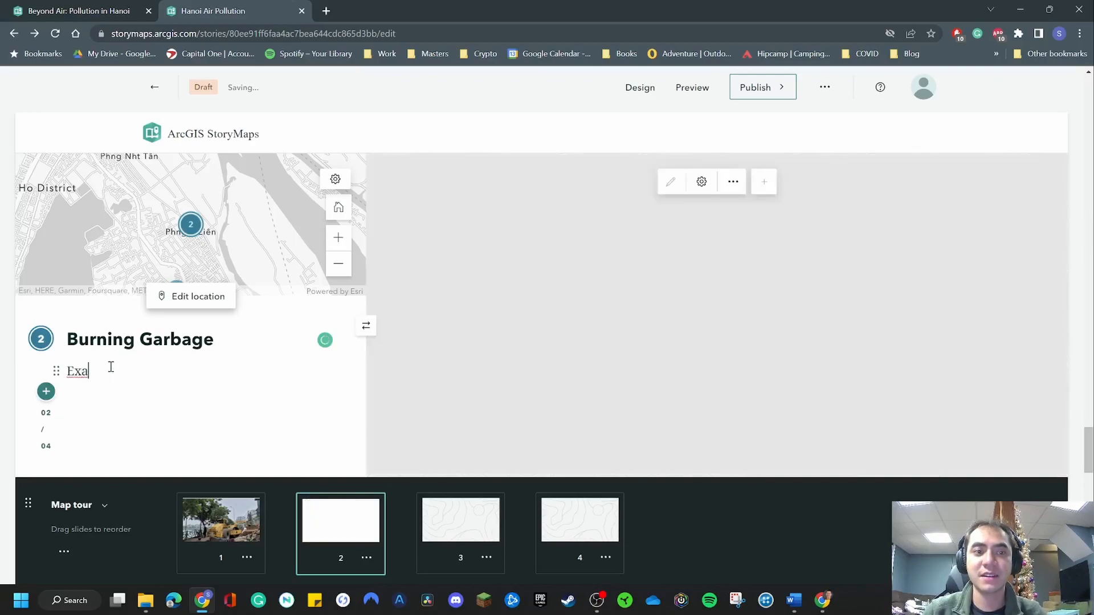
type("mple of burning garbage")
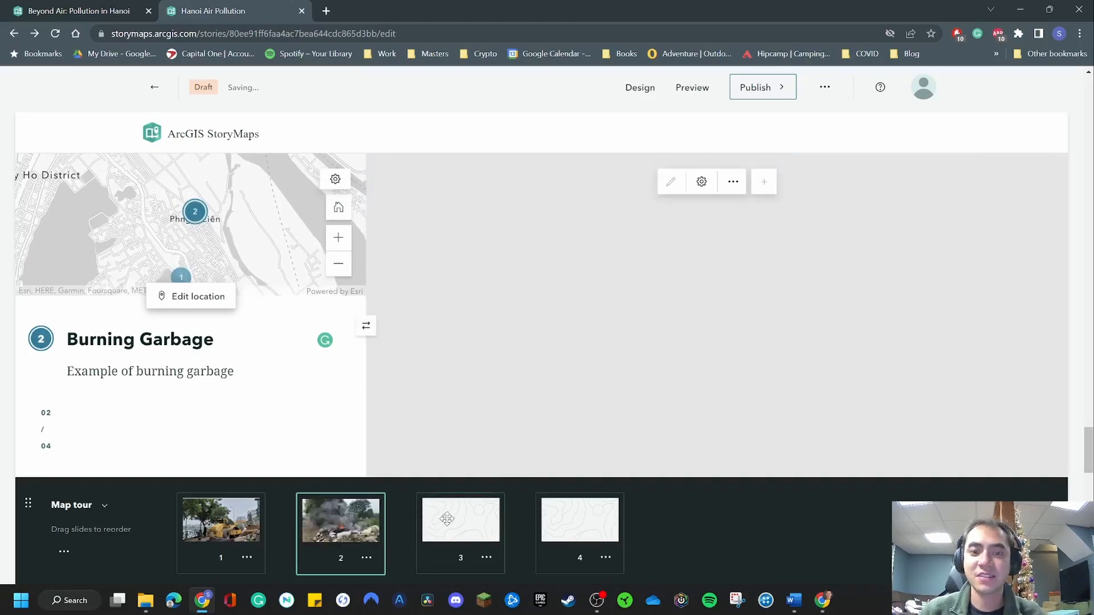
Add the photo River Low water levels.jpg from the Pollution folder as the third tour point's media.
left_click(447, 519)
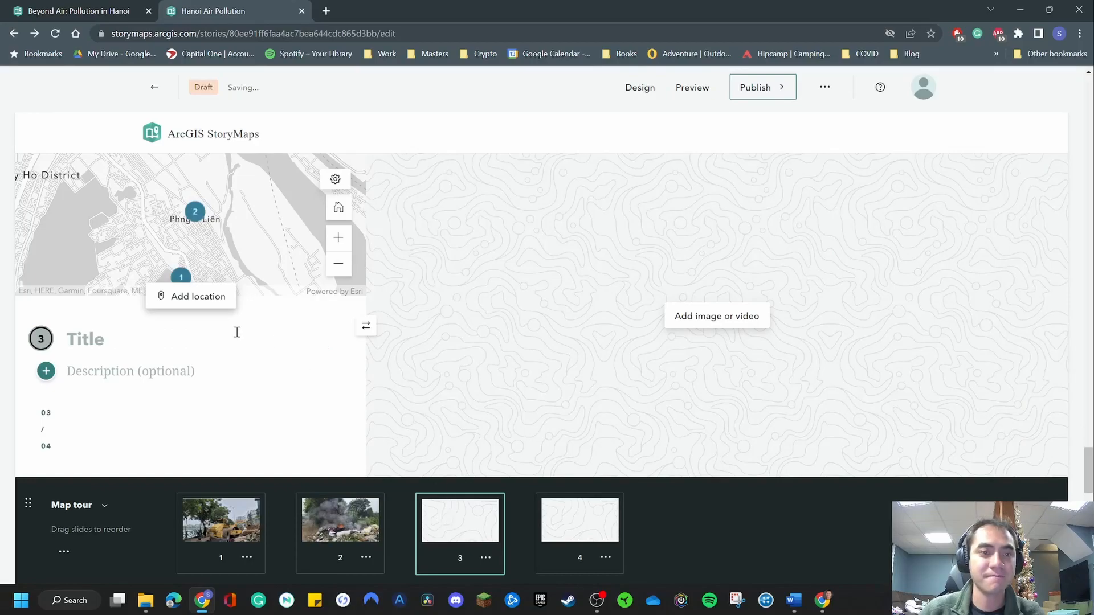
left_click(684, 315)
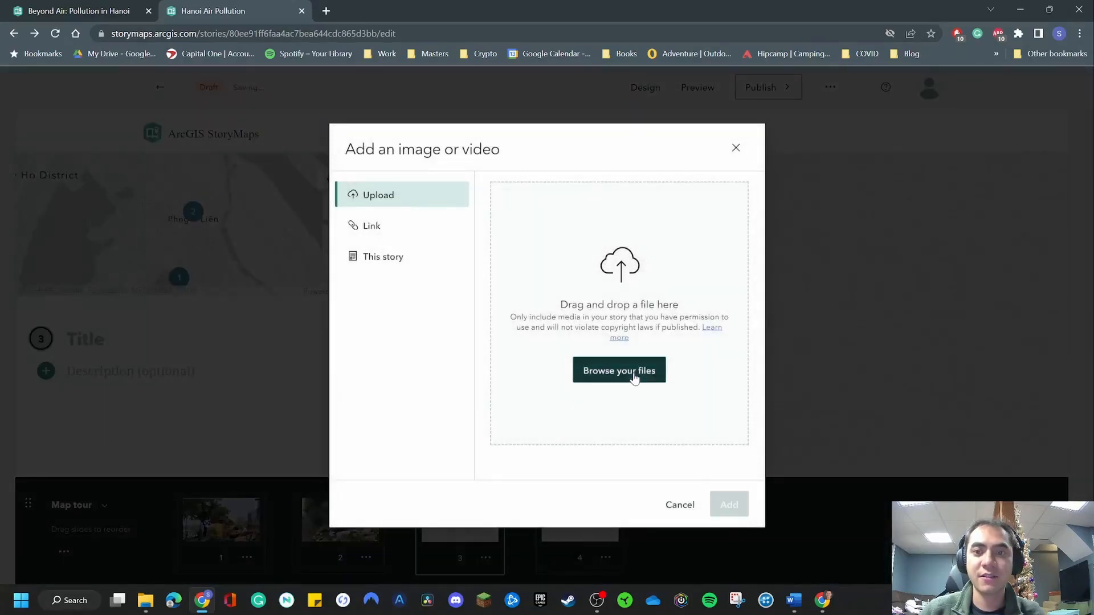
left_click(634, 377)
scroll(501, 222, "down", 3)
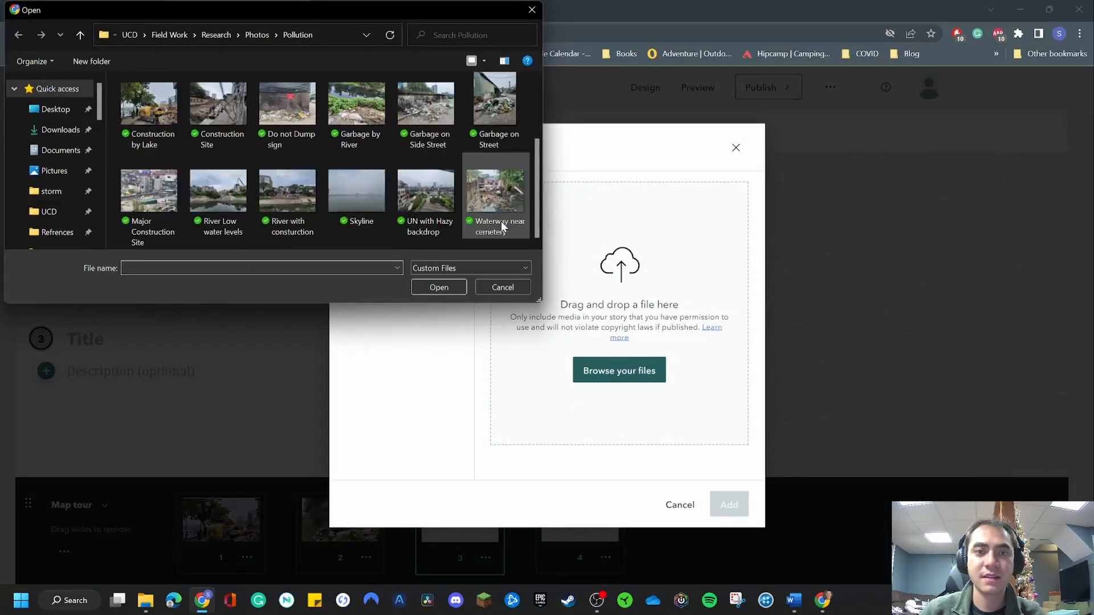
double_click(219, 195)
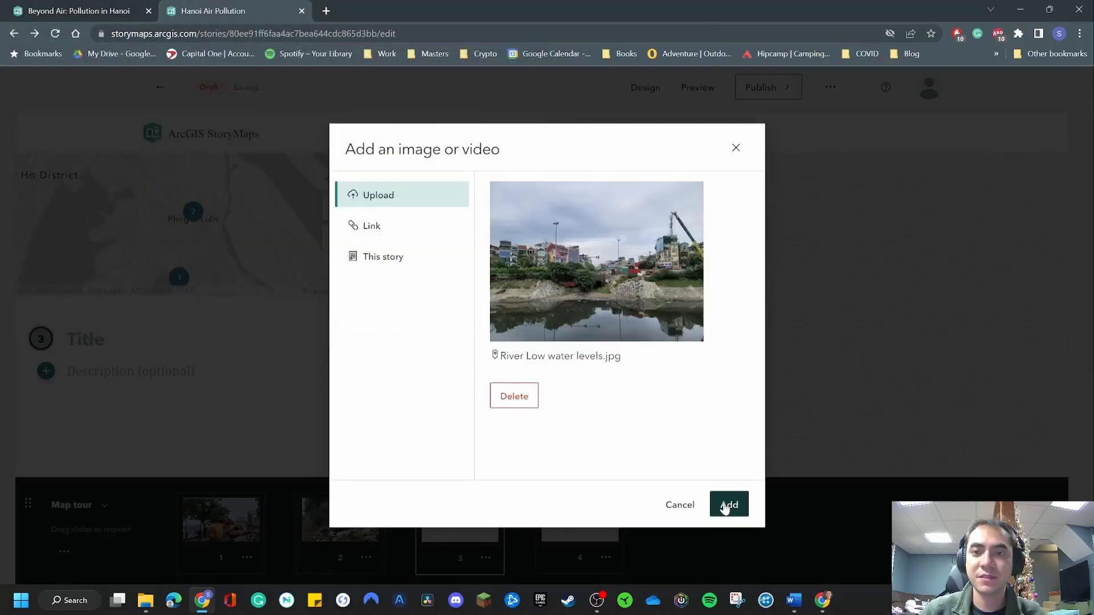
left_click(729, 506)
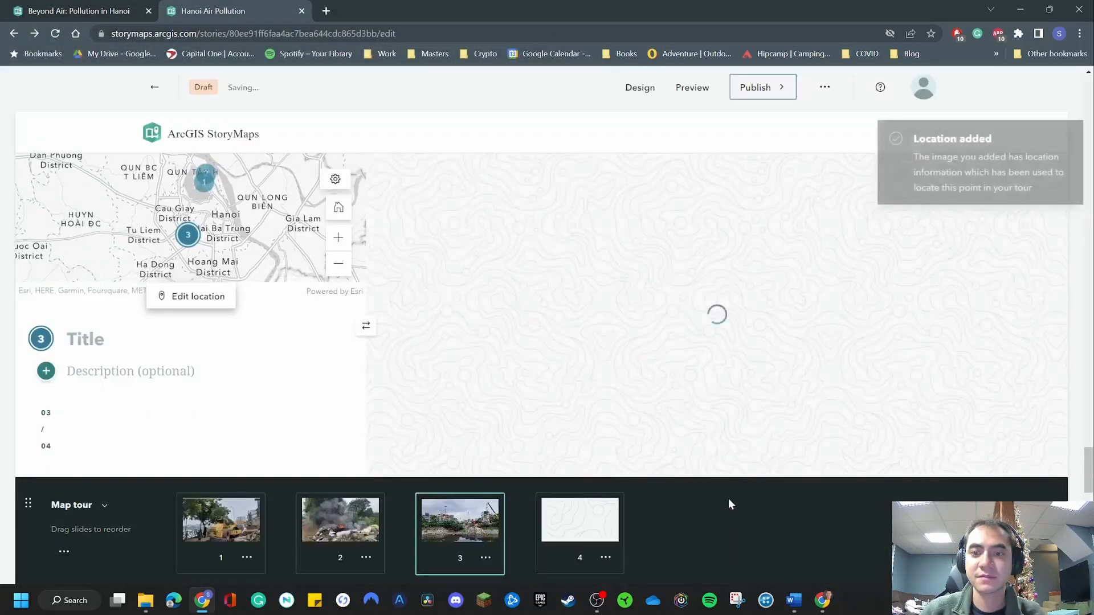
Title the third tour point "River water level" and describe it as "Low water levels of rivers".
left_click(91, 337)
type("Low")
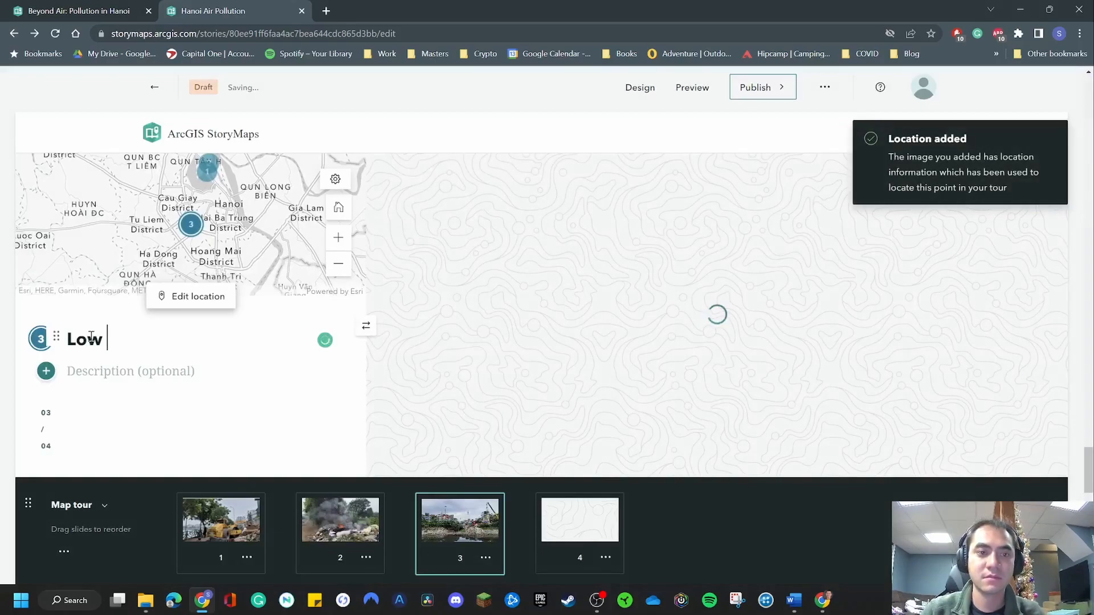
key("BackSpace")
key("BackSpace")
key("BackSpace")
key("BackSpace")
type("River water le")
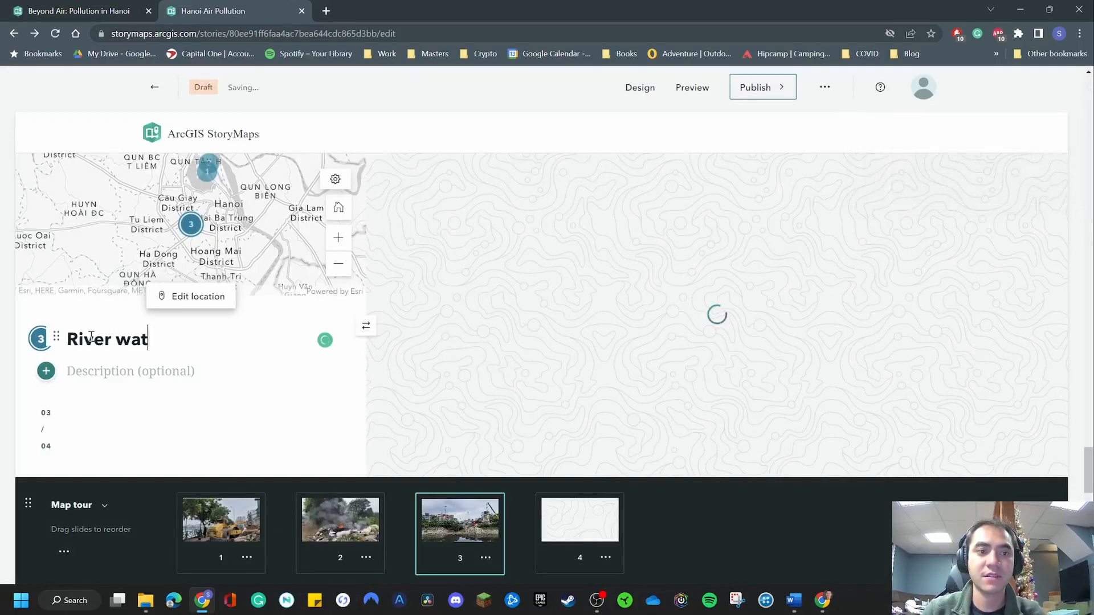
type("vel")
left_click(111, 369)
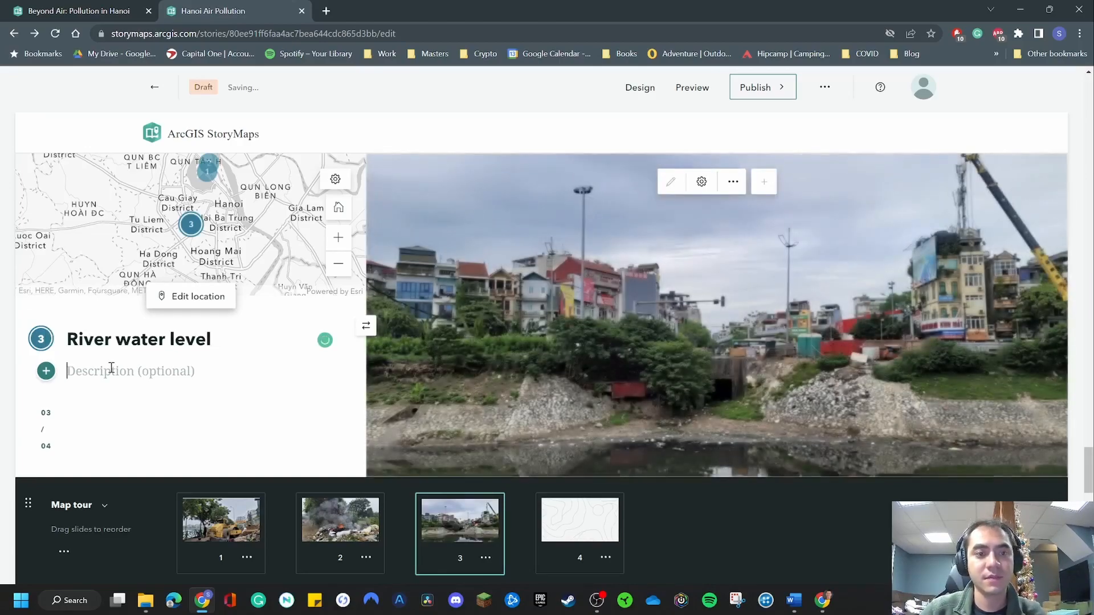
type("Low water levels of river")
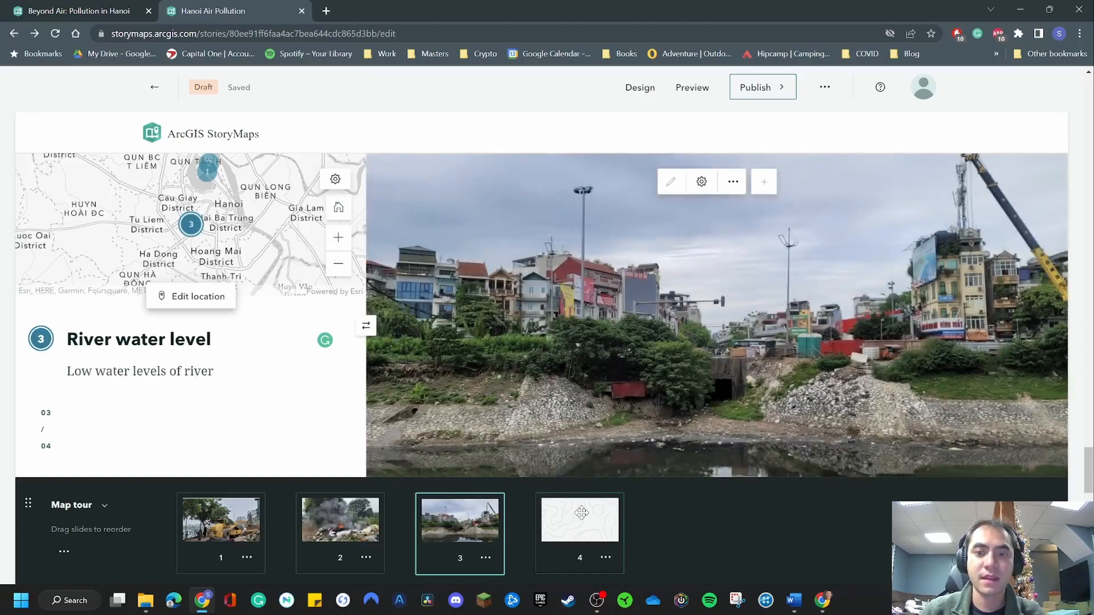
Open the fourth tour point and try to upload the Waterway near cemetery photo from the Pollution folder as its media.
left_click(579, 515)
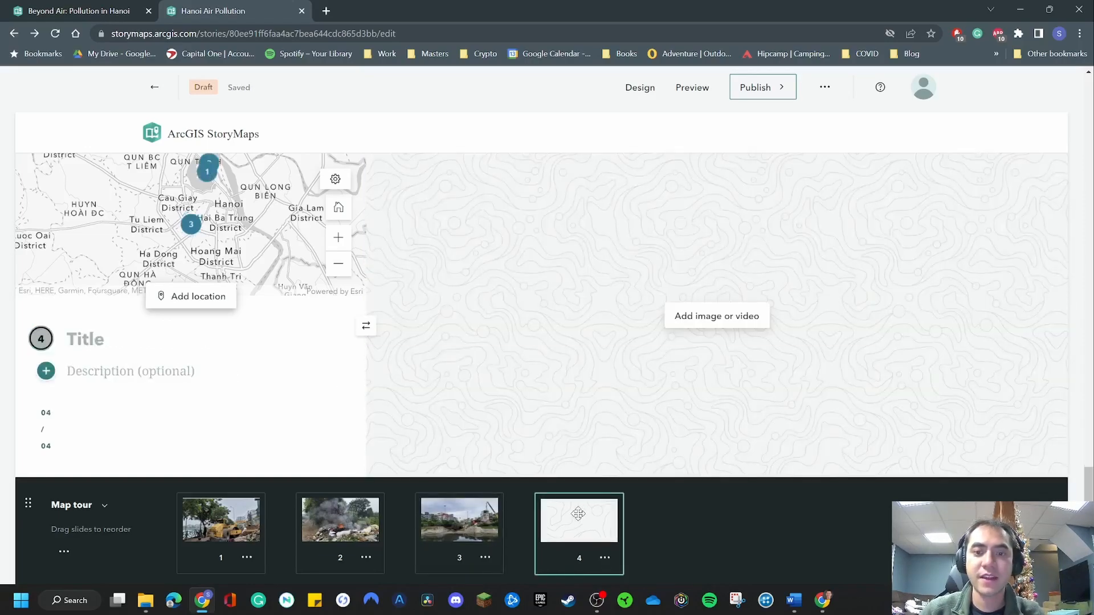
left_click(700, 315)
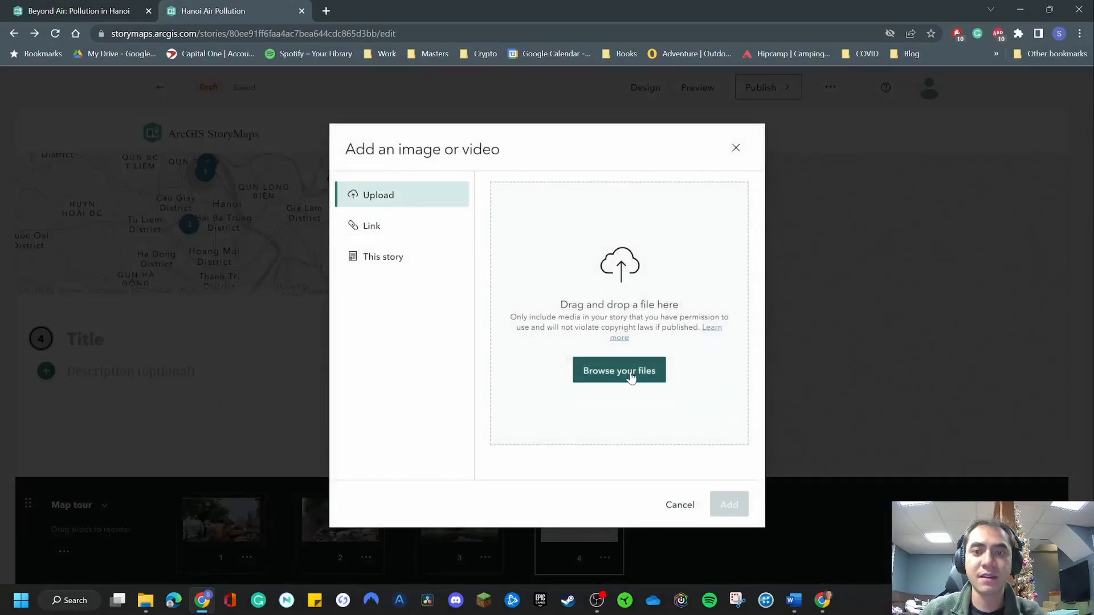
left_click(630, 373)
scroll(345, 238, "down", 3)
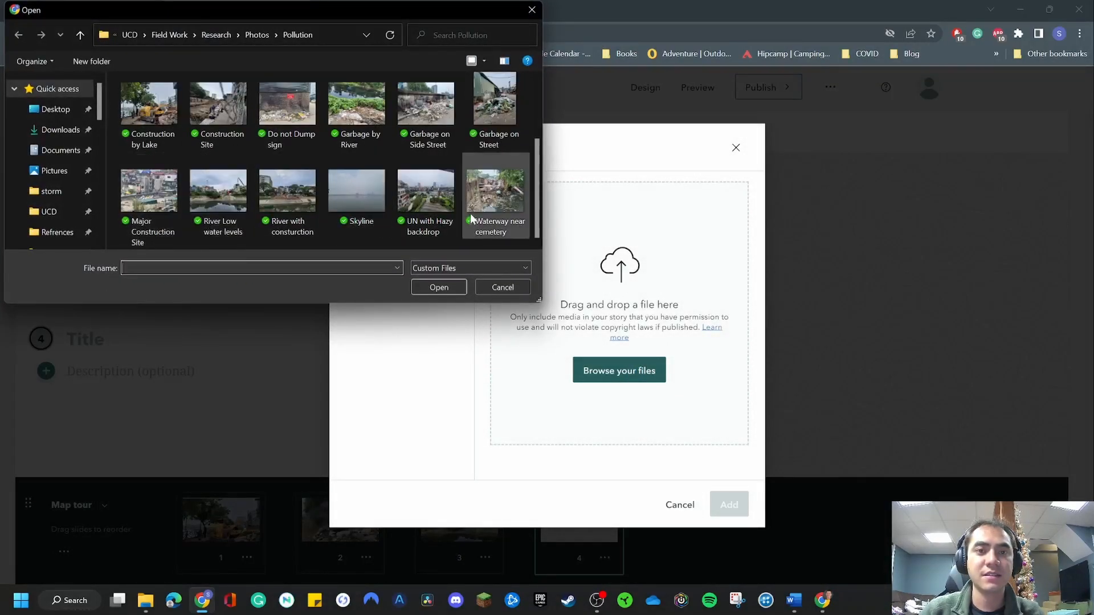
double_click(495, 191)
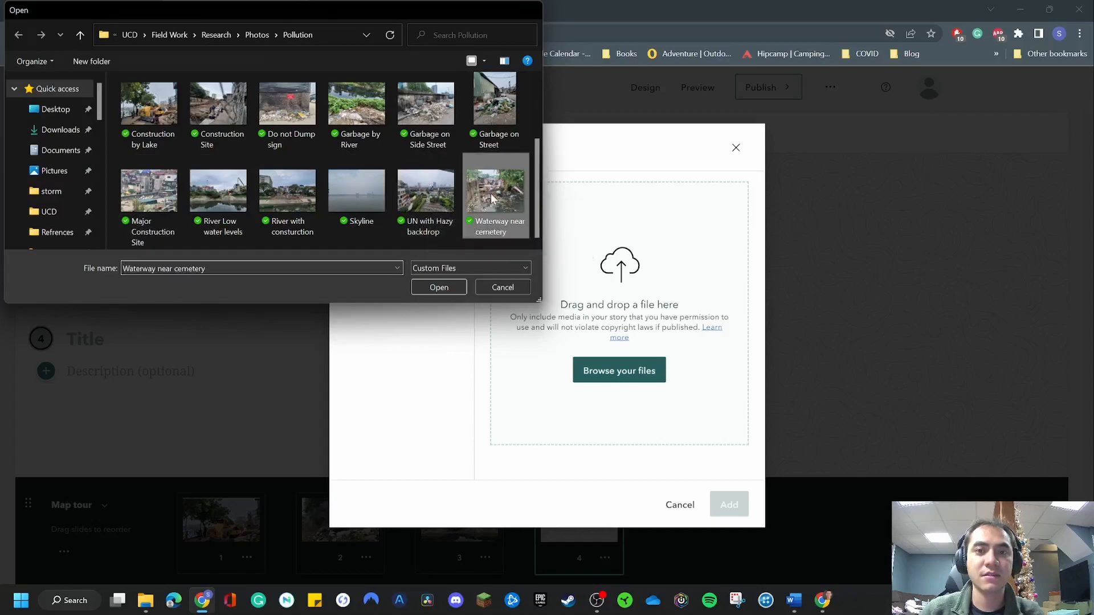
Add the Skyline photo from the Pollution folder as the fourth tour point's media.
left_click(626, 383)
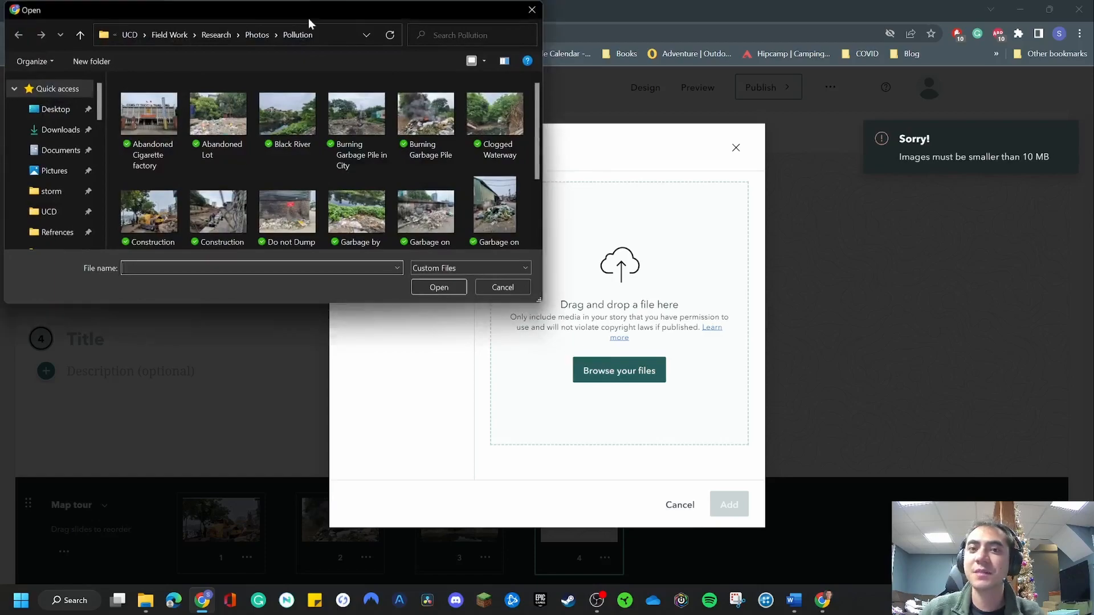
scroll(374, 161, "down", 2)
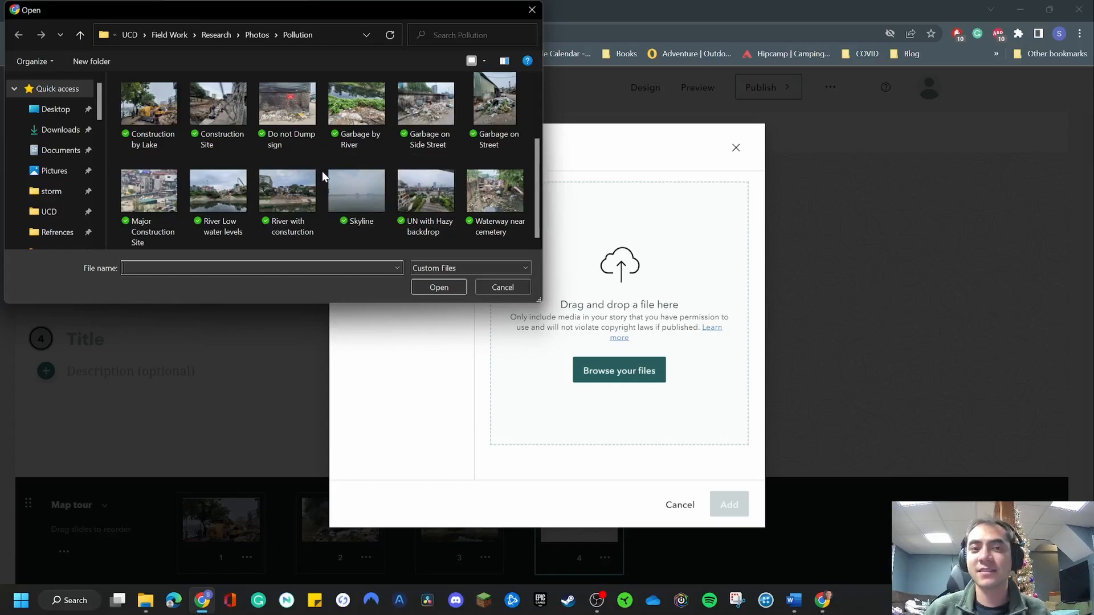
double_click(339, 198)
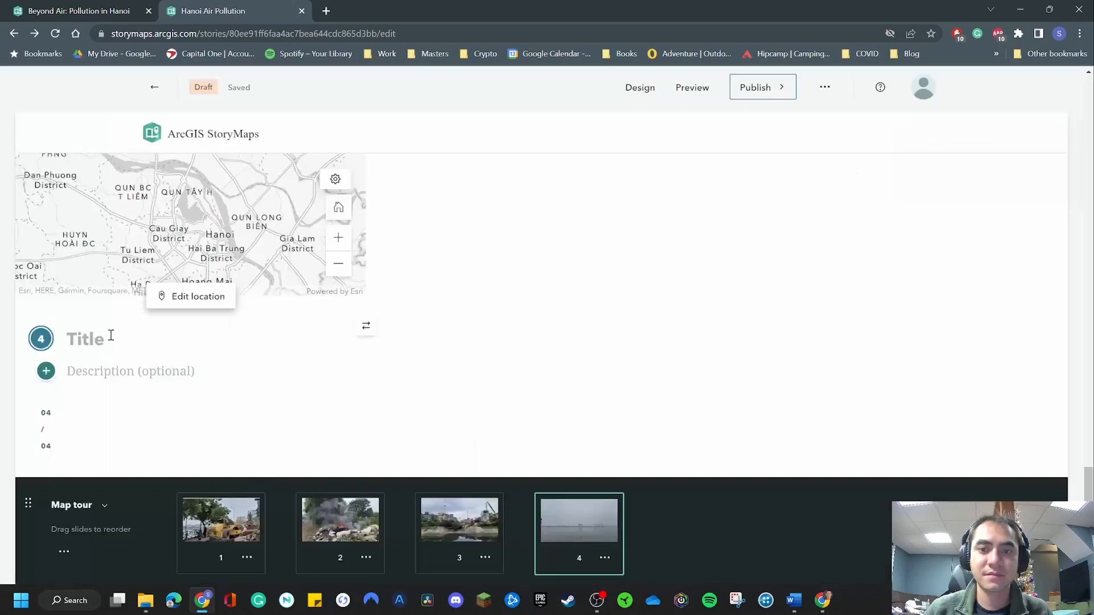
Title the fourth tour point "Hazy Skyline" and describe it as "Picture of hazy skyline".
left_click(108, 337)
type("Ha")
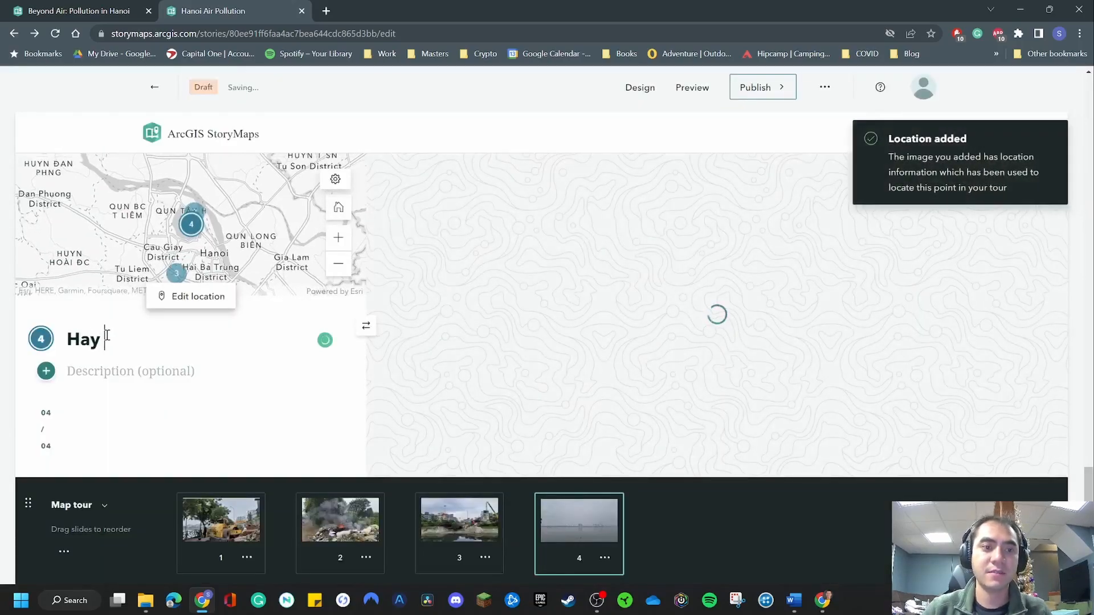
type("zy Skyline")
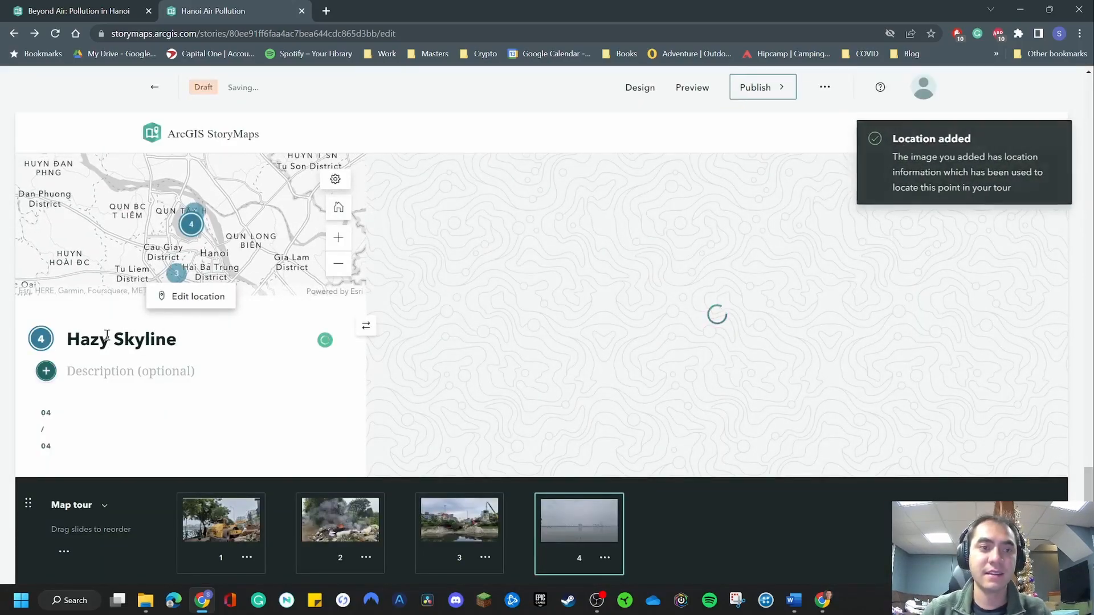
left_click(118, 376)
type("Pi")
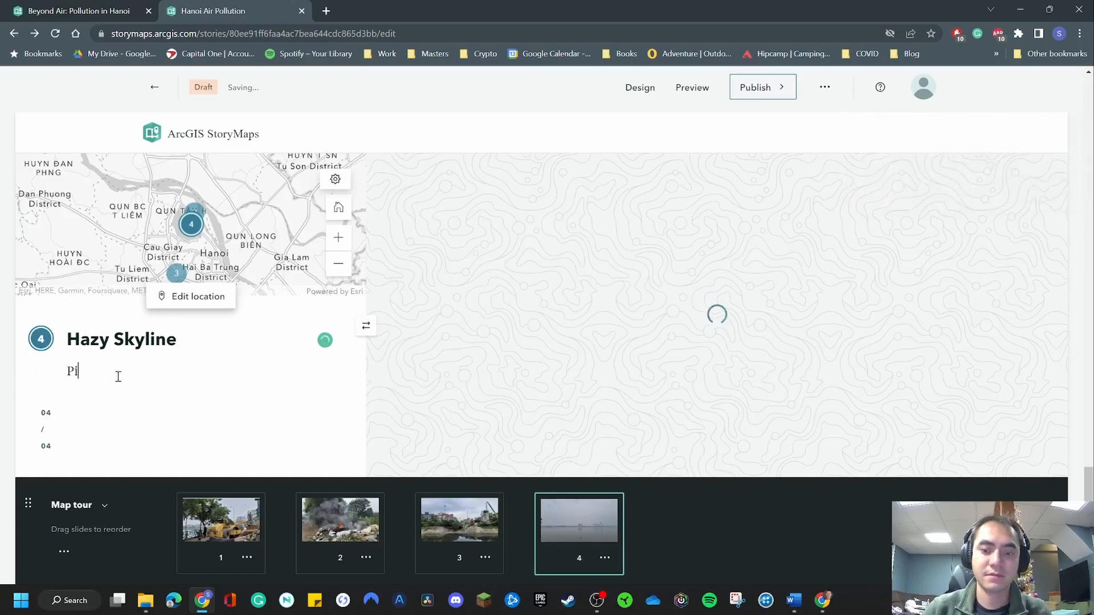
type("cture of hazy skyline")
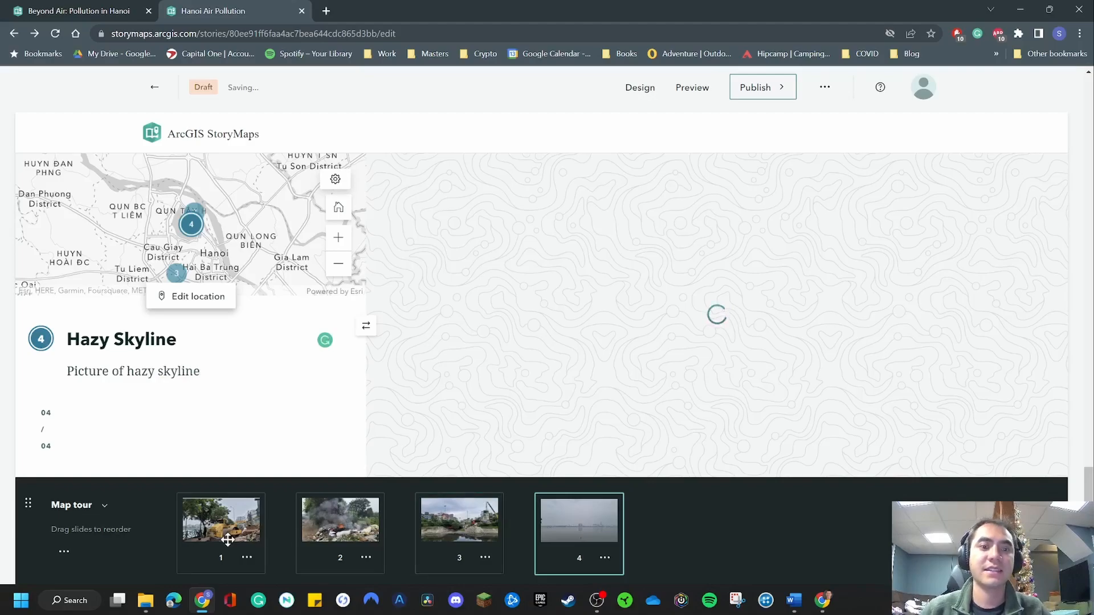
Open the first tour point and examine its location on the tour map up close.
left_click(227, 536)
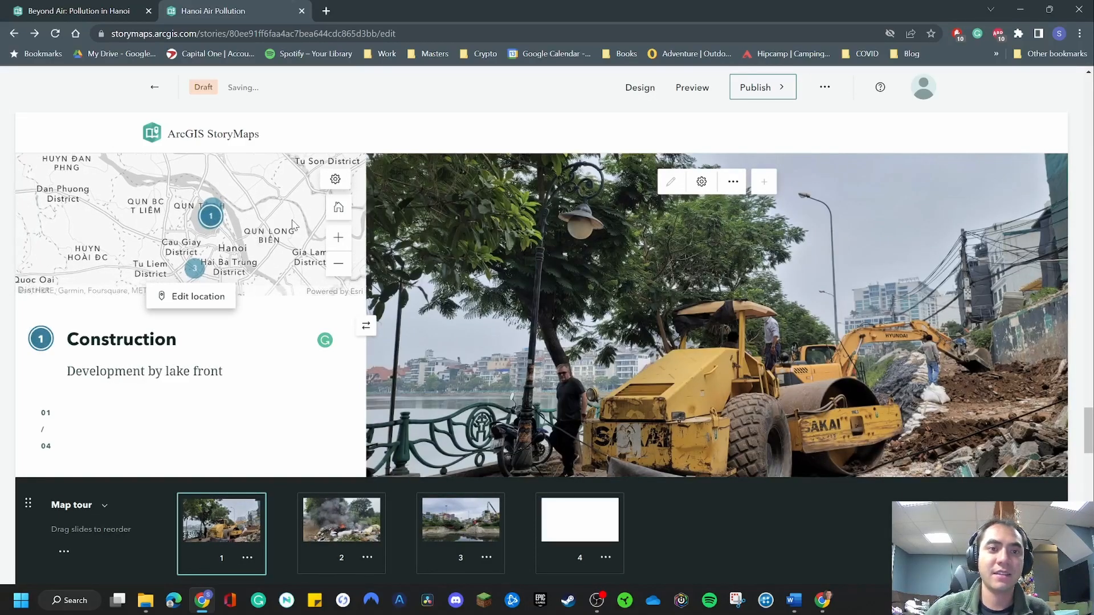
left_click(339, 239)
left_click(338, 239)
left_click(339, 240)
left_click_drag(229, 165, 210, 183)
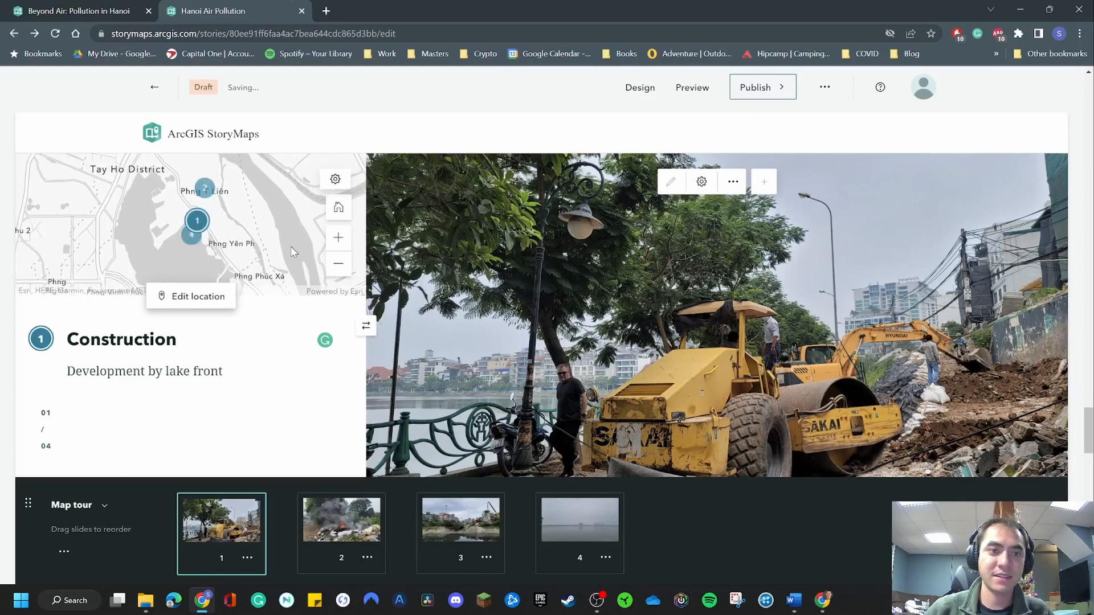
scroll(289, 244, "down", 4)
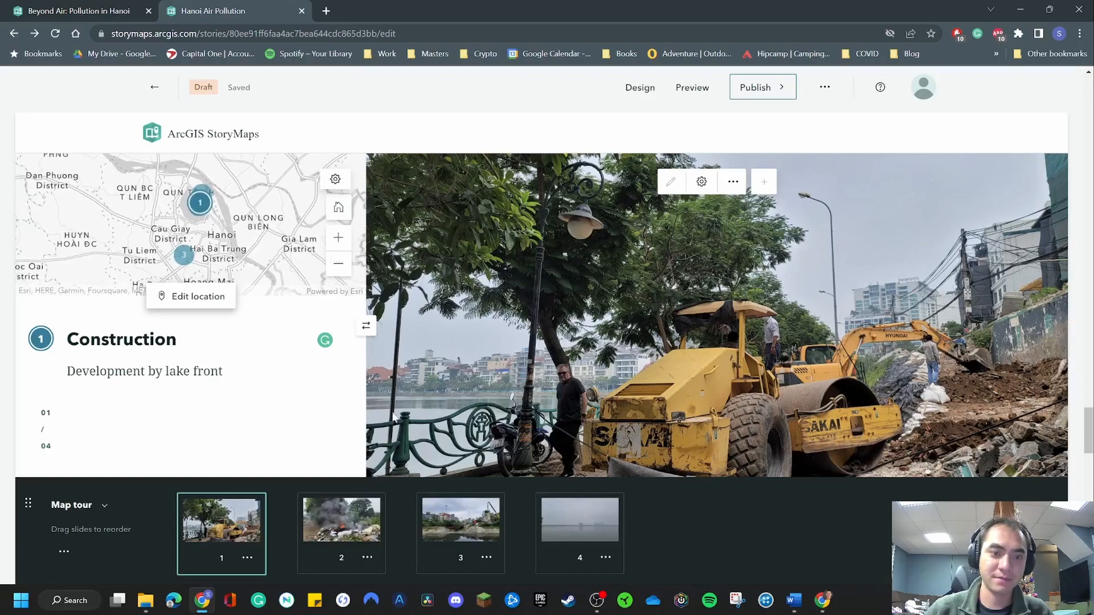
Go through the second, third and fourth tour points and back to the first, checking each photo, text and map location.
left_click(332, 519)
left_click(491, 518)
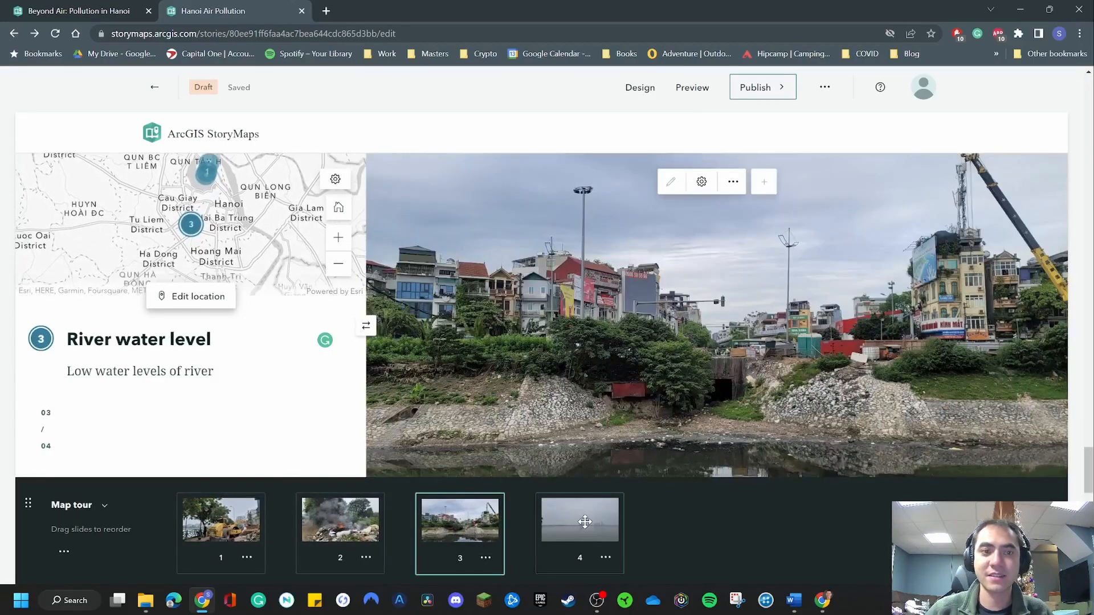
left_click(581, 518)
left_click(465, 519)
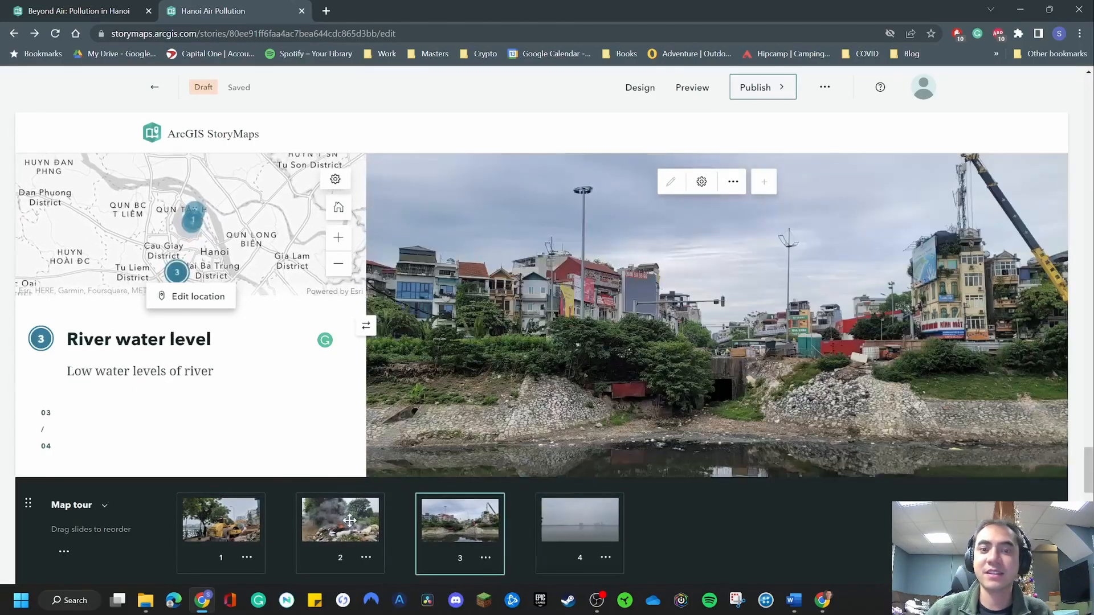
left_click(342, 518)
left_click(248, 517)
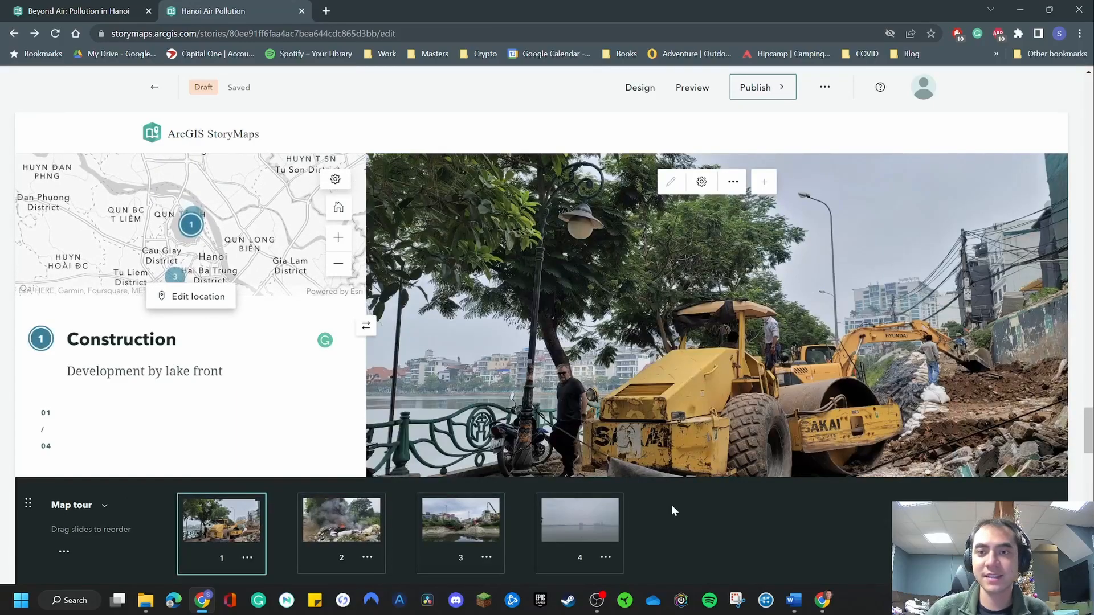
Examine in the editor how the map tour's photos, descriptions and map change from point to point.
scroll(672, 506, "down", 3)
scroll(719, 512, "up", 20)
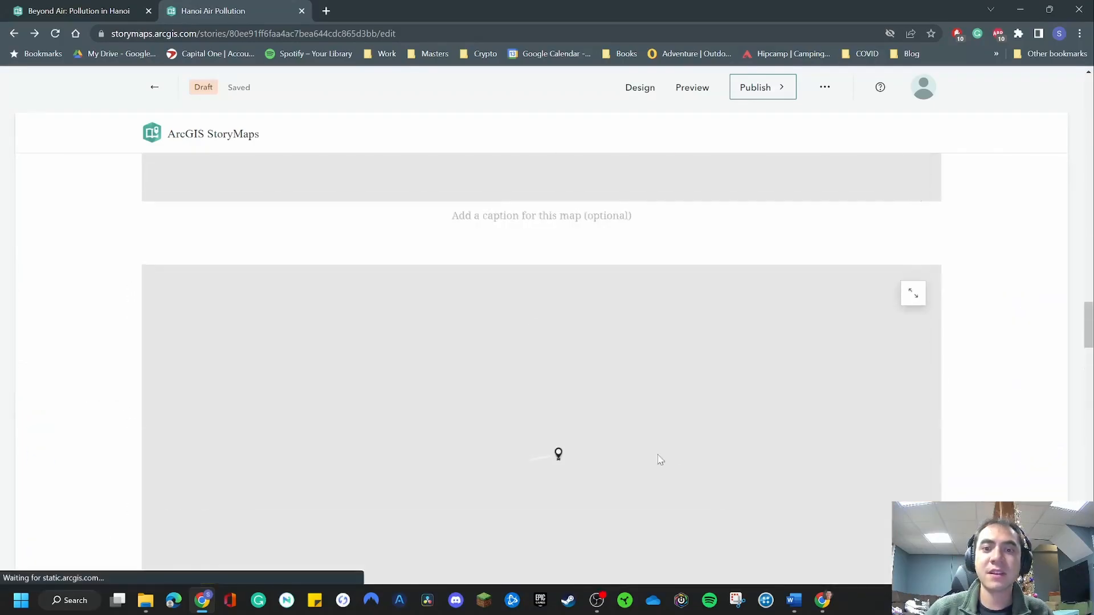
scroll(908, 393, "down", 8)
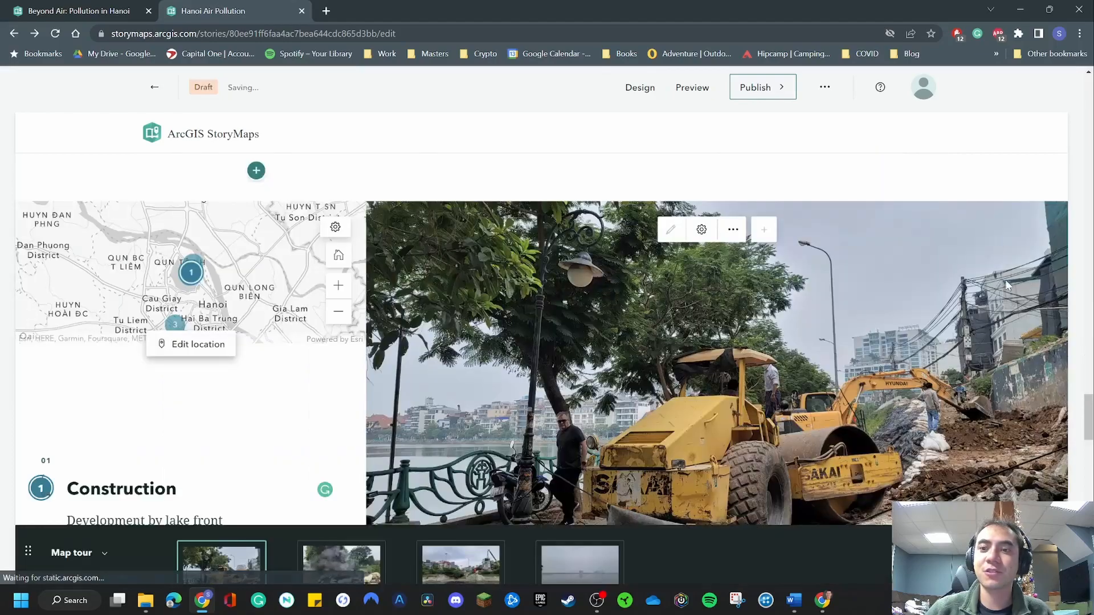
scroll(1003, 281, "down", 1)
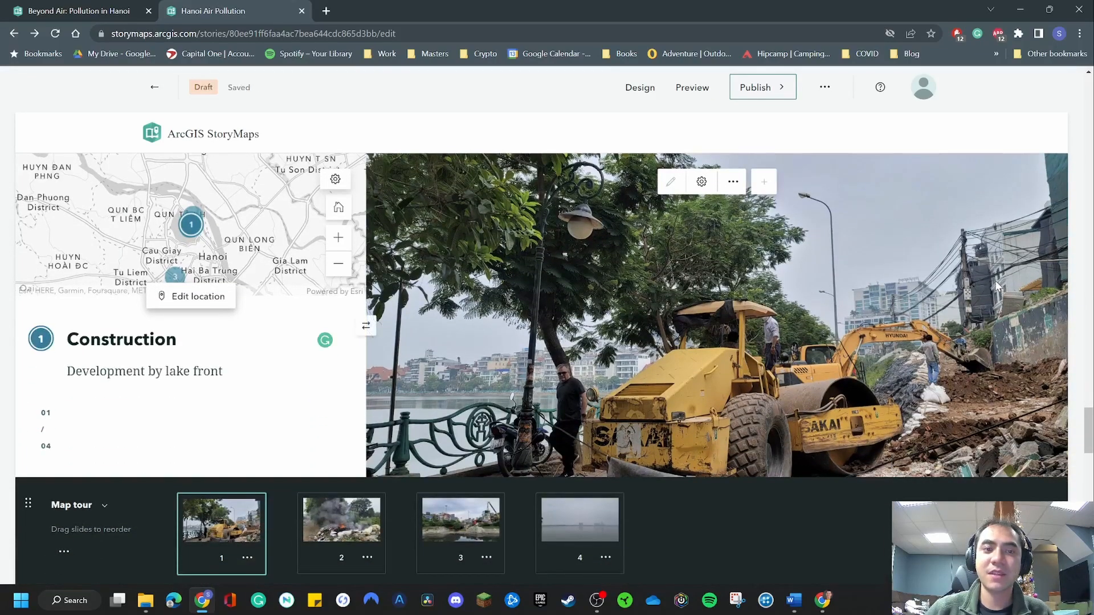
scroll(989, 279, "down", 1)
scroll(988, 280, "up", 1)
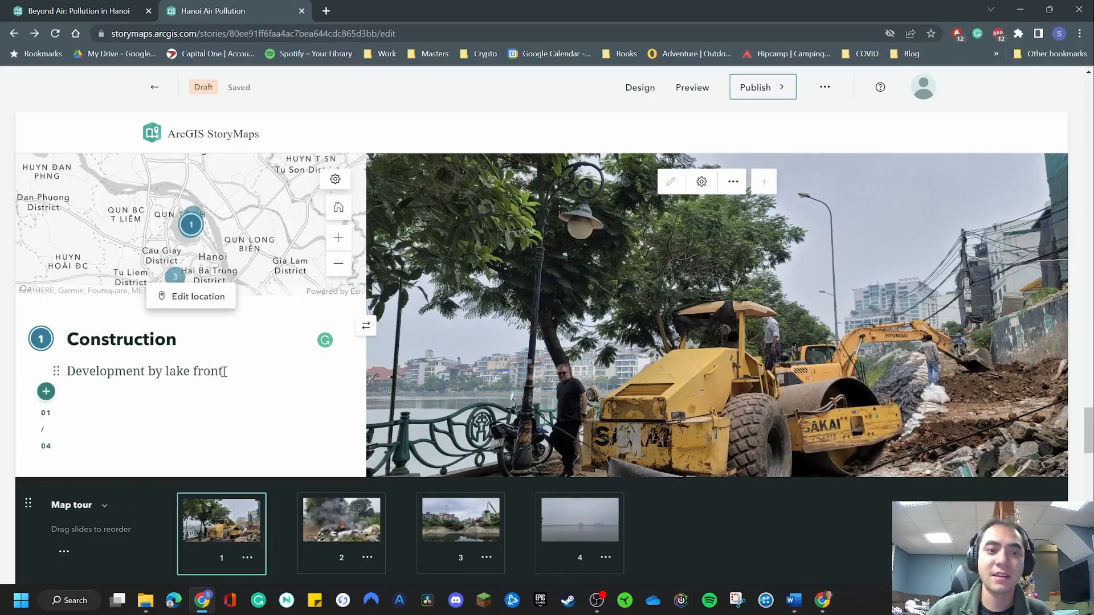
left_click_drag(97, 372, 204, 371)
left_click(555, 299)
scroll(557, 299, "down", 1)
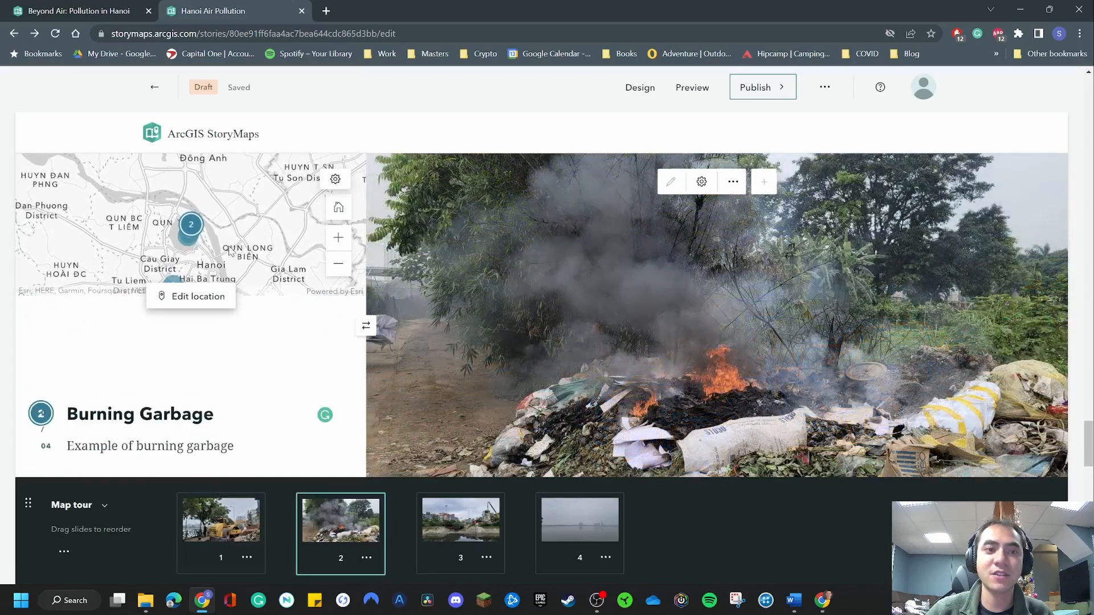
scroll(474, 268, "down", 2)
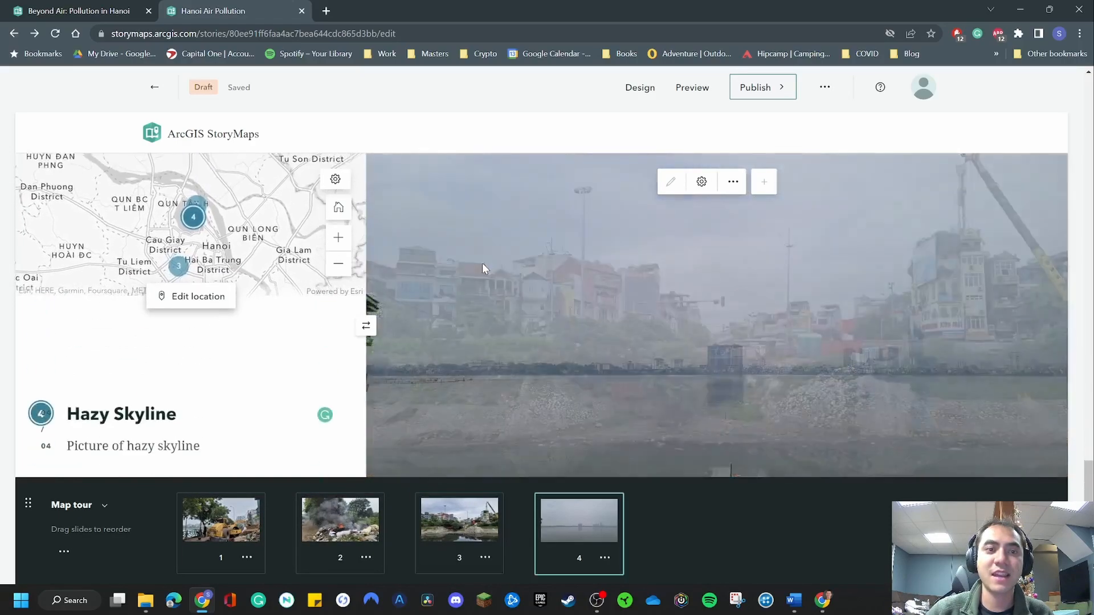
scroll(482, 269, "up", 4)
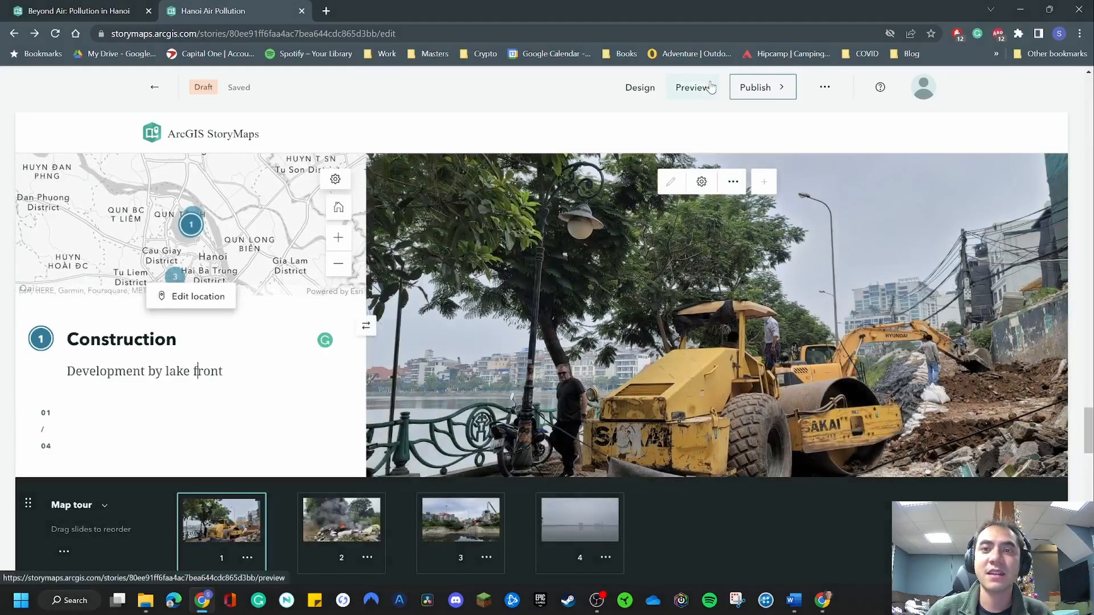
Preview the story and look through its text, images, videos and maps down to the map tour.
left_click(700, 94)
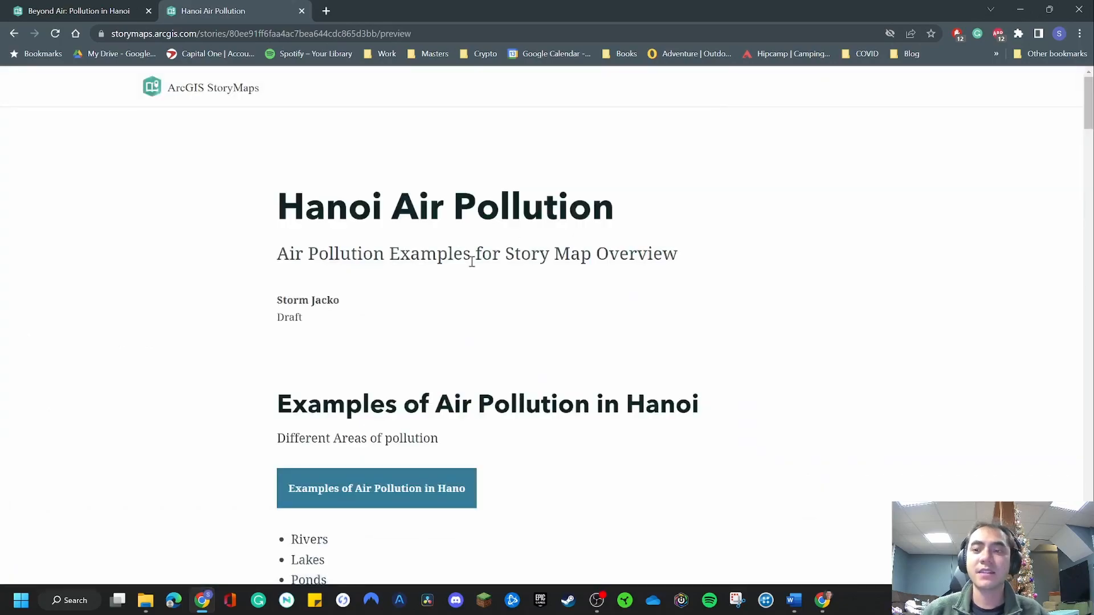
scroll(338, 366, "down", 8)
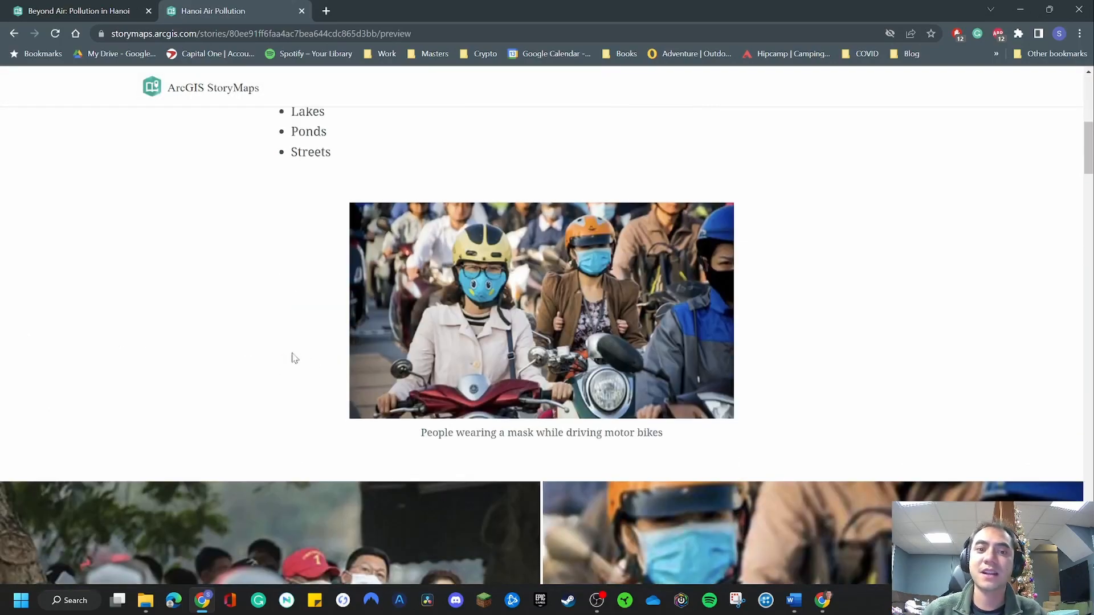
scroll(386, 341, "down", 7)
scroll(325, 355, "down", 19)
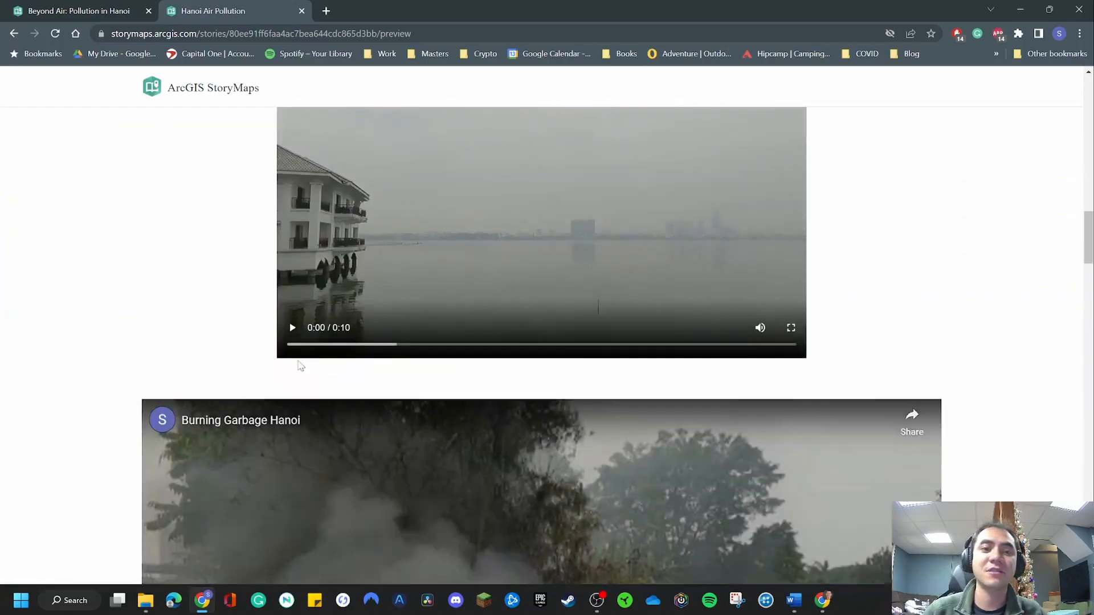
scroll(146, 372, "down", 15)
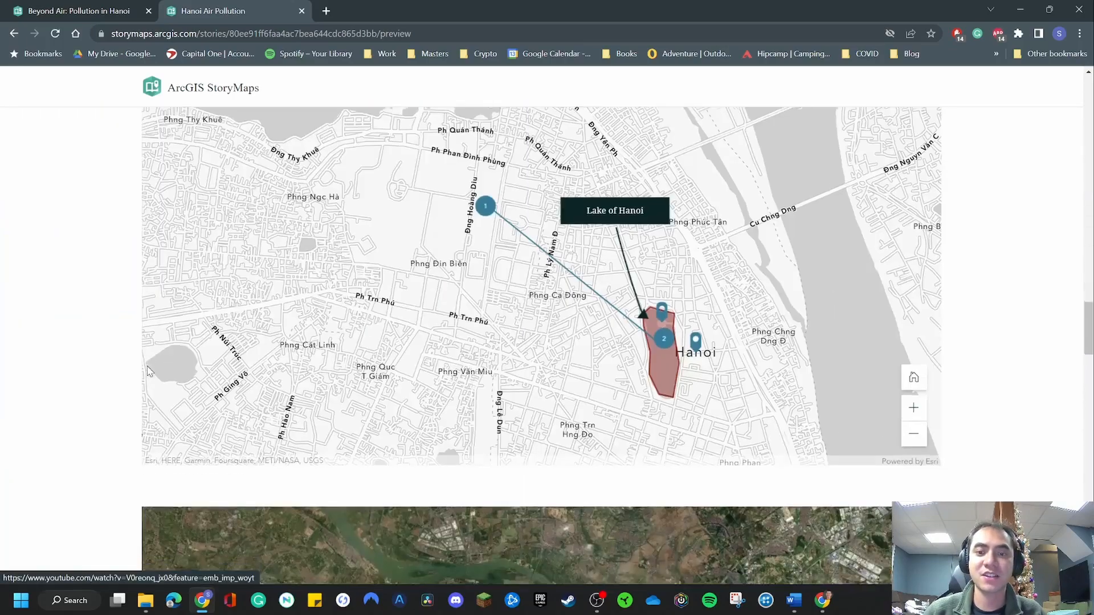
scroll(150, 364, "down", 3)
scroll(228, 338, "up", 6)
scroll(320, 286, "down", 3)
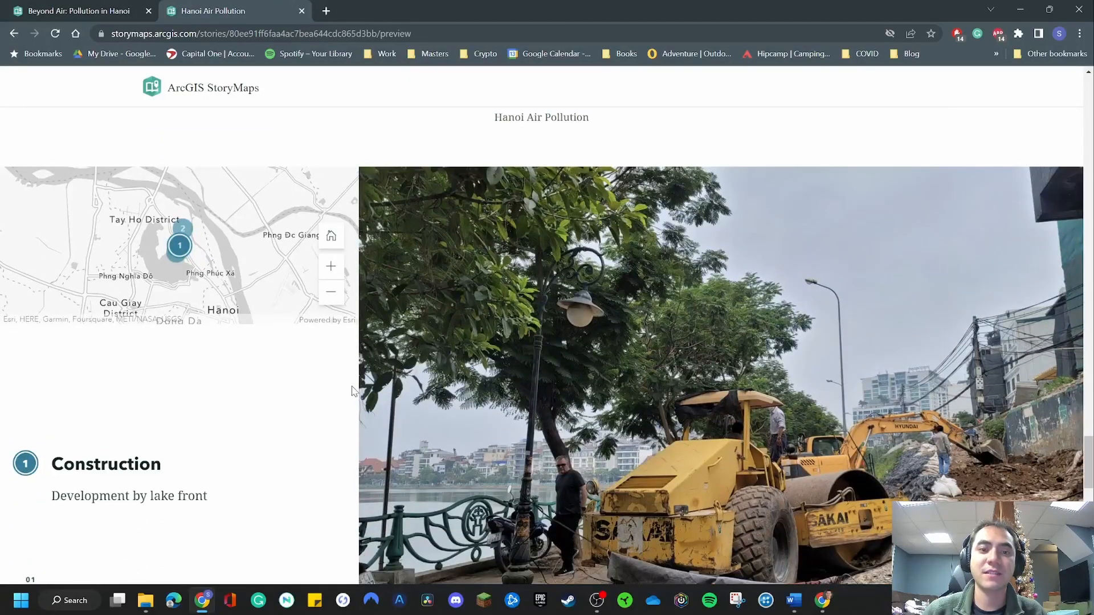
Examine the previewed map tour through to the Hazy Skyline point and return to its start.
scroll(353, 390, "down", 1)
scroll(353, 390, "down", 10)
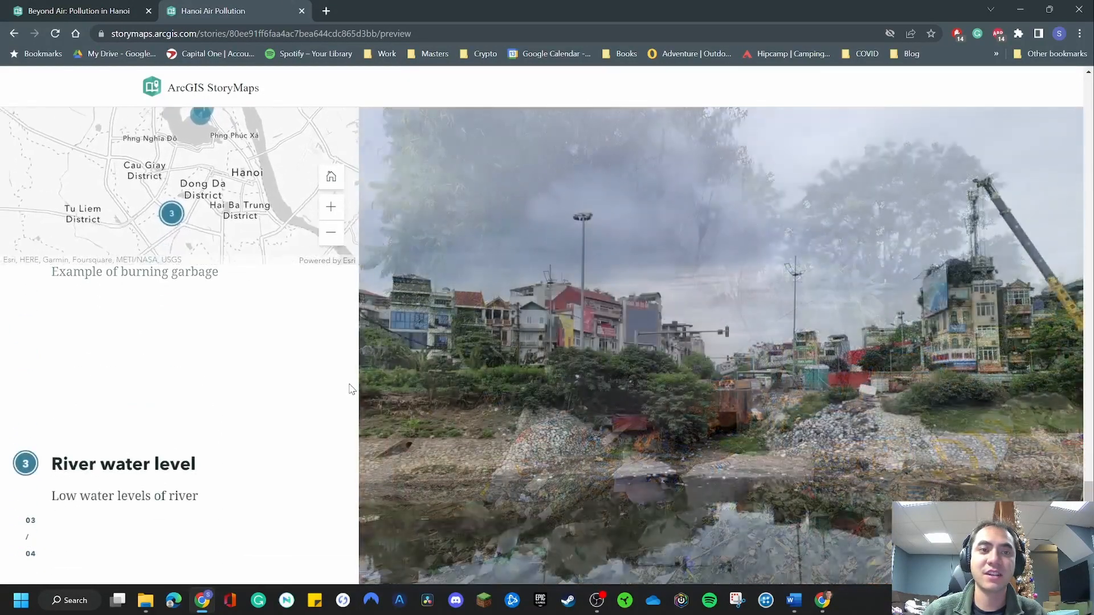
scroll(350, 385, "down", 2)
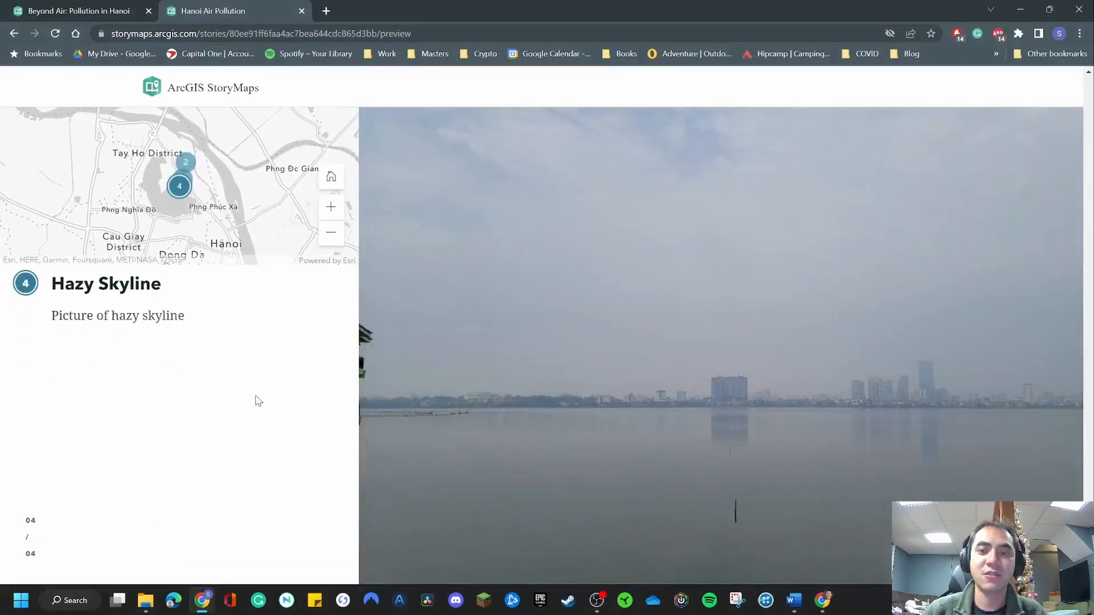
scroll(256, 399, "up", 8)
scroll(147, 477, "down", 3)
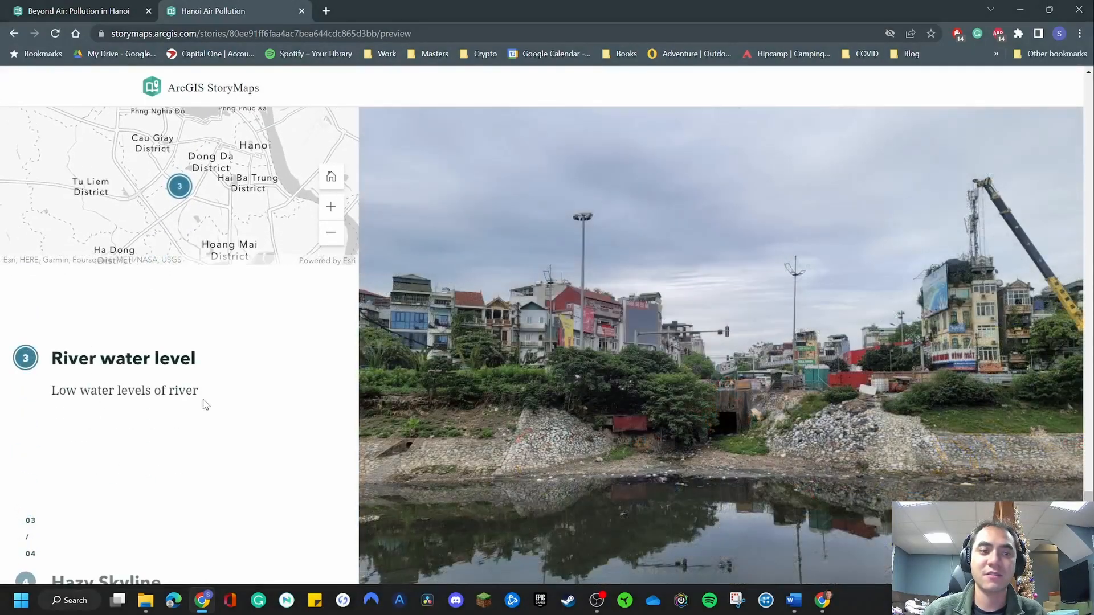
scroll(205, 404, "up", 8)
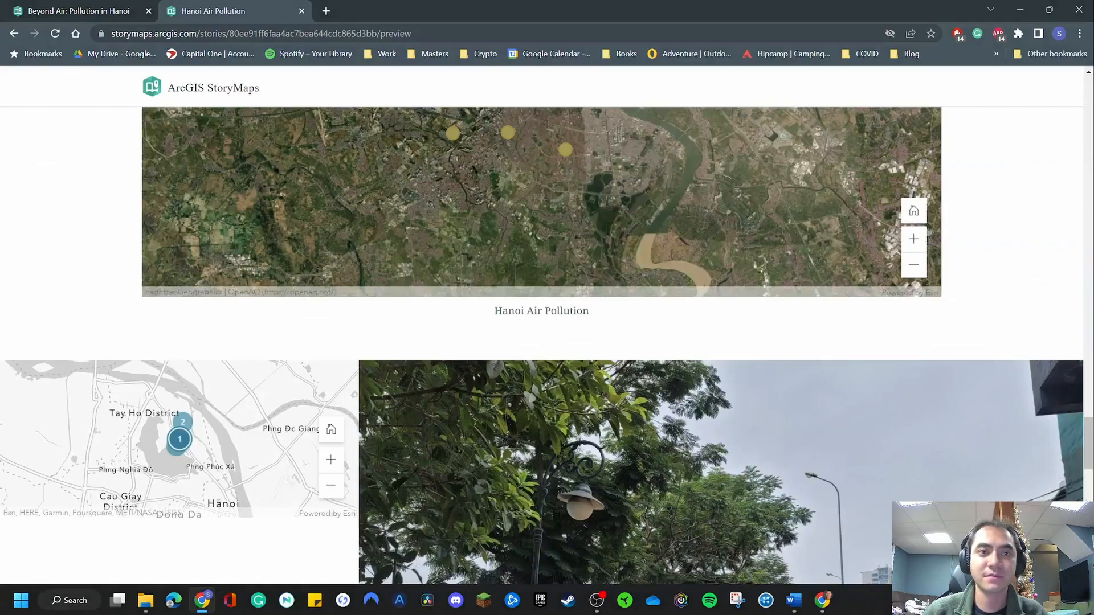
Leave the preview and return to the map tour in the story editor.
left_click(221, 88)
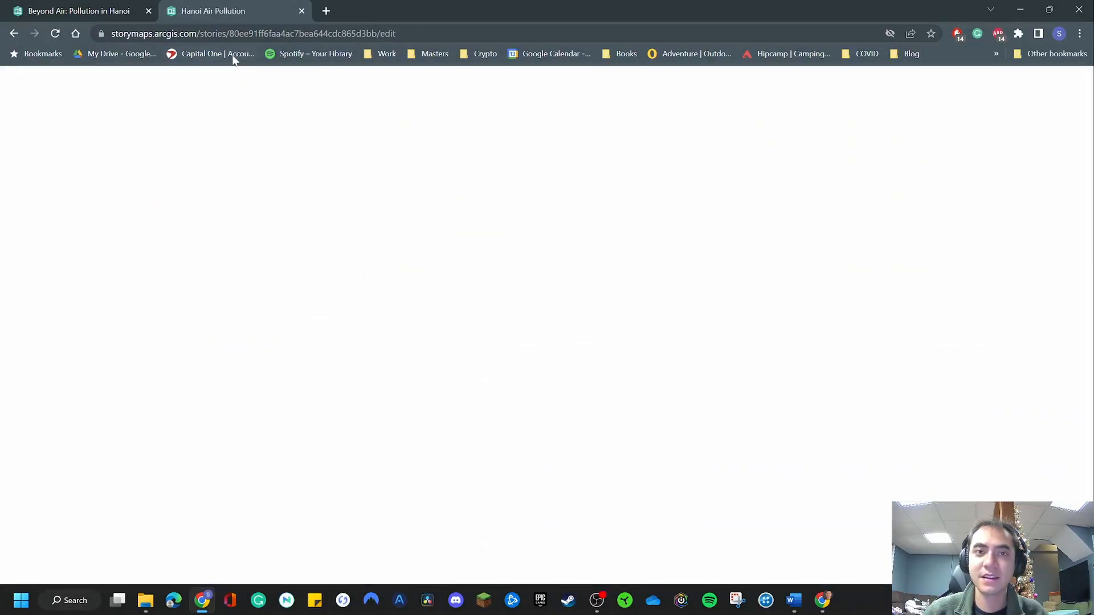
scroll(524, 365, "down", 15)
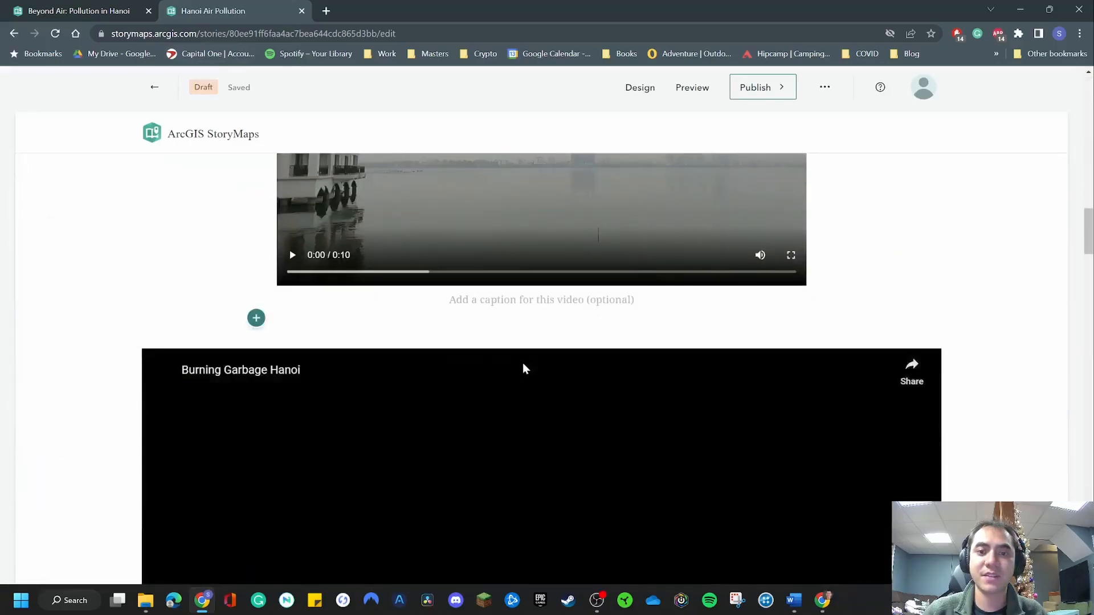
scroll(521, 365, "down", 10)
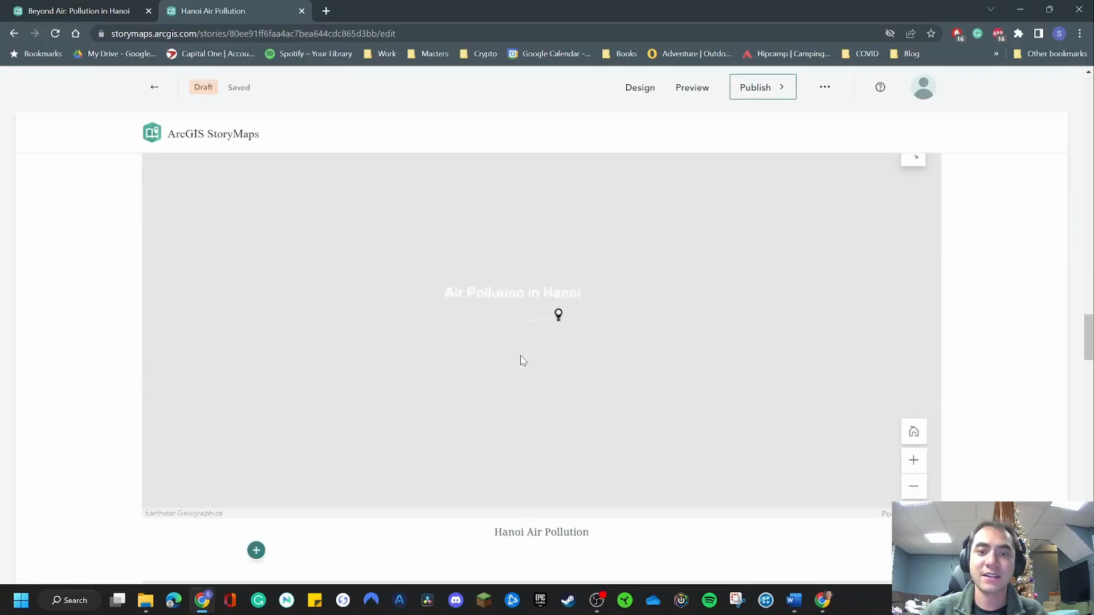
scroll(521, 360, "down", 10)
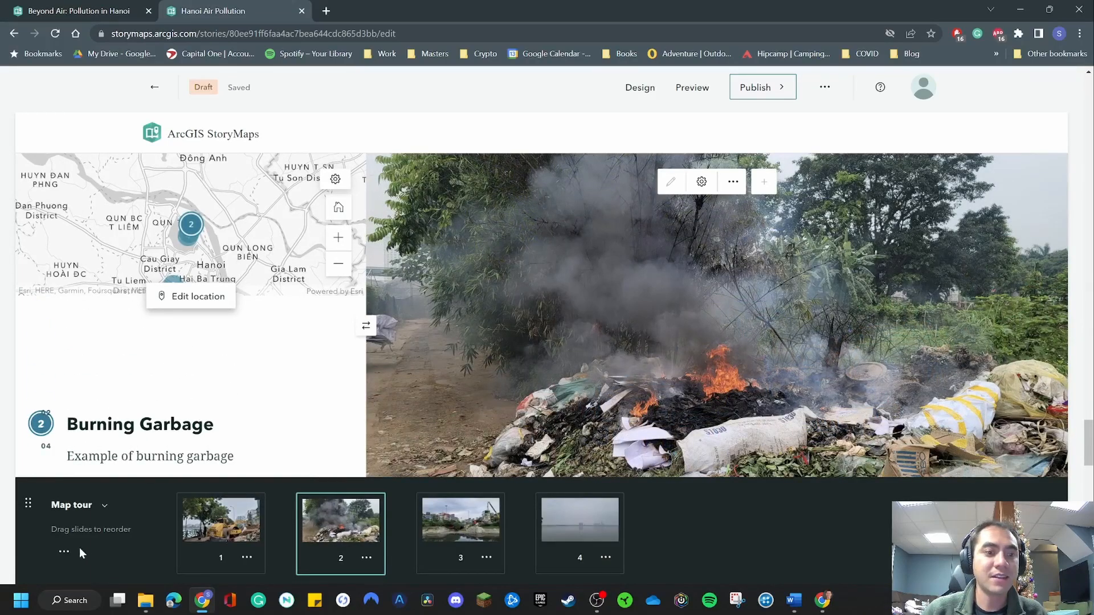
Change the map tour's layout to Explorer with the List arrangement.
left_click(64, 552)
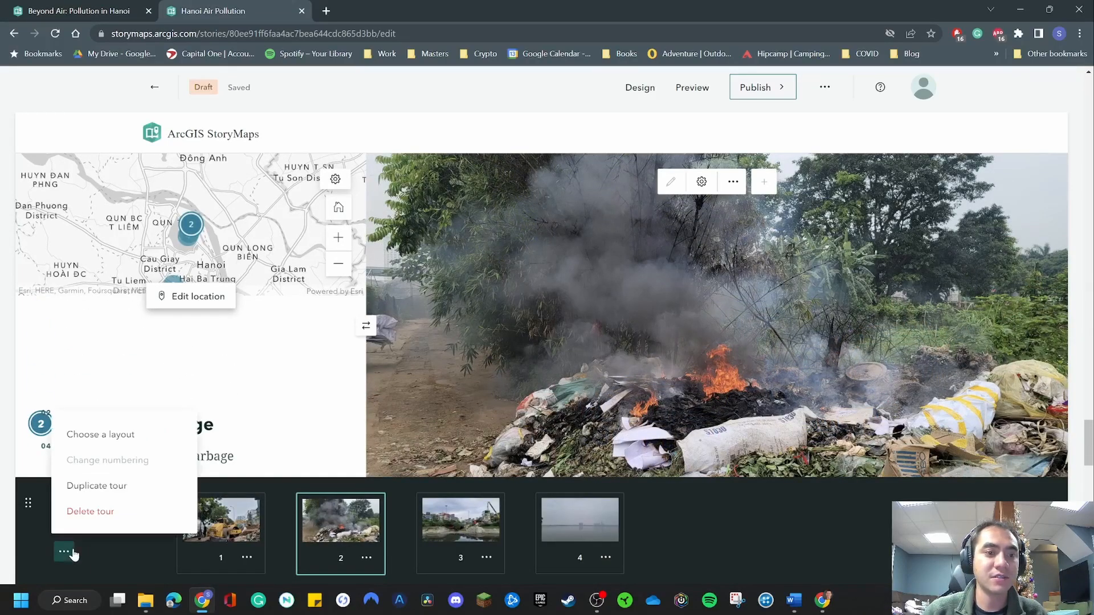
left_click(65, 551)
left_click(65, 553)
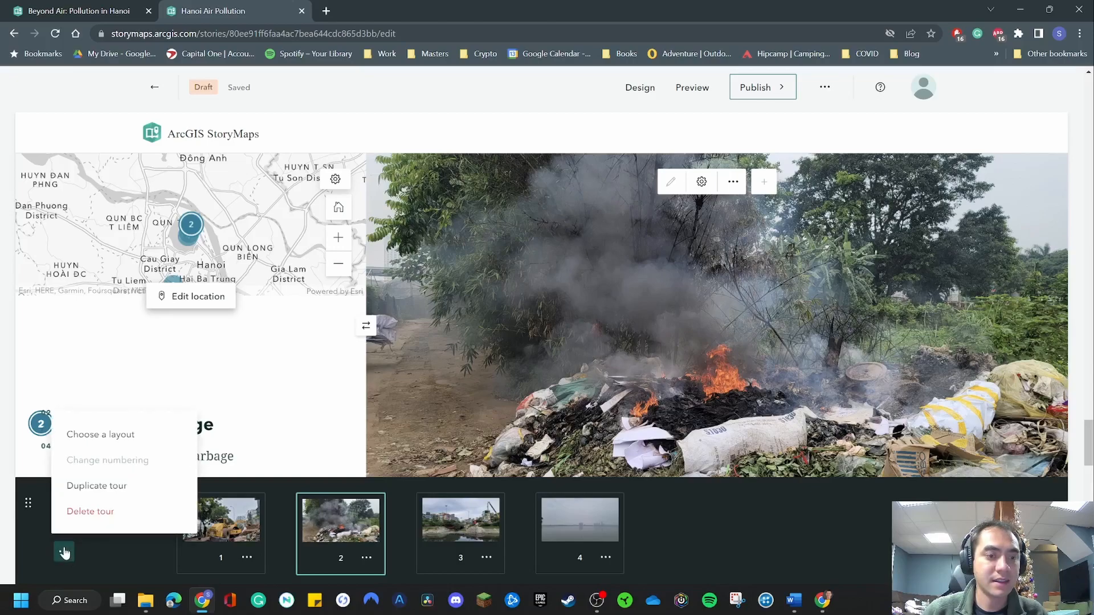
left_click(127, 441)
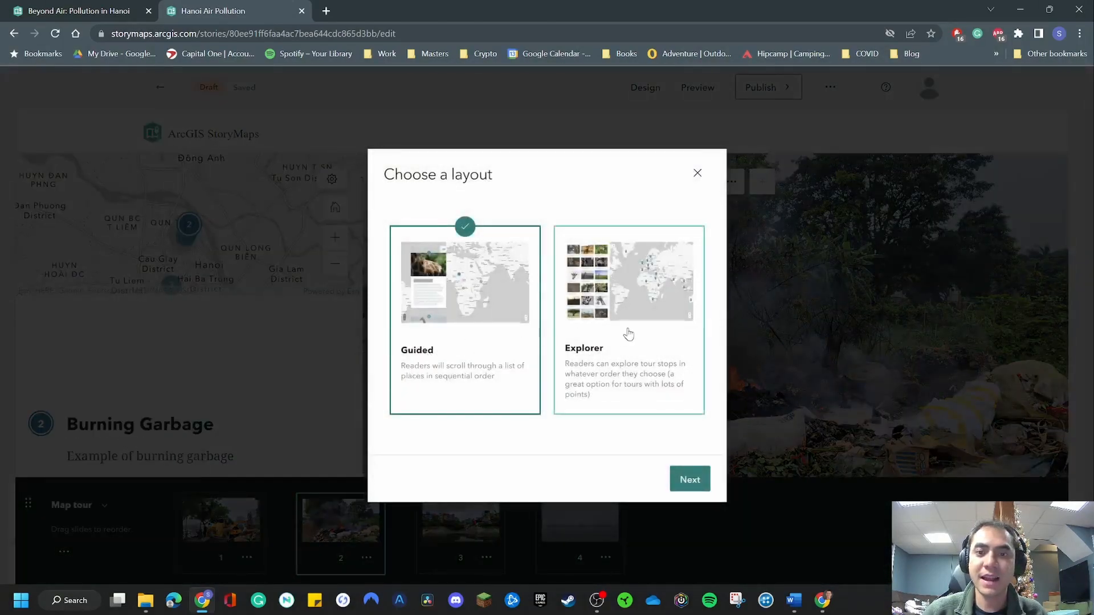
left_click(623, 374)
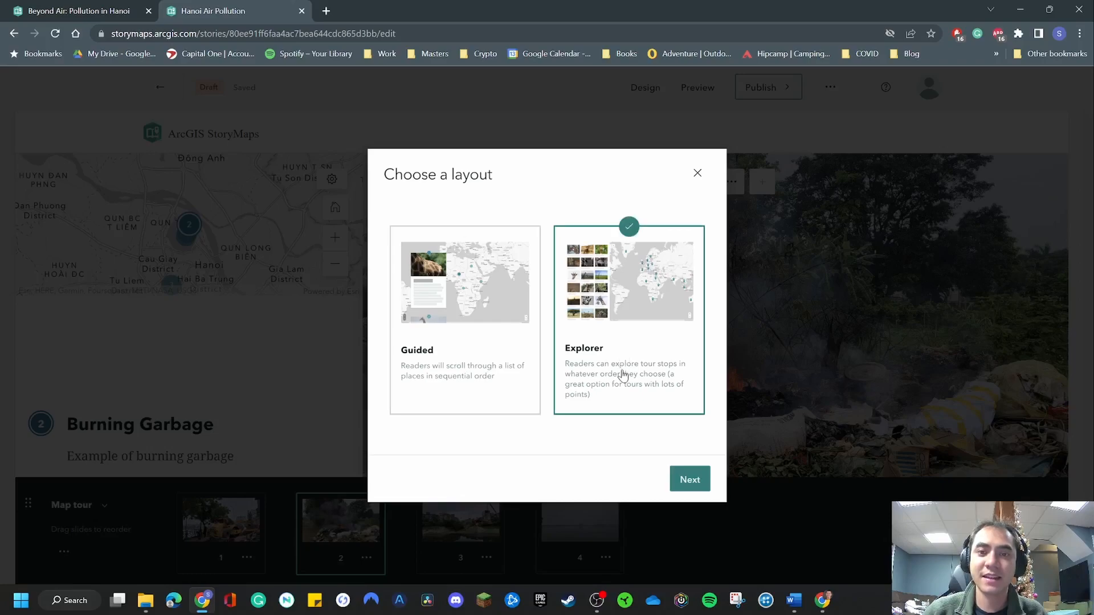
left_click(690, 481)
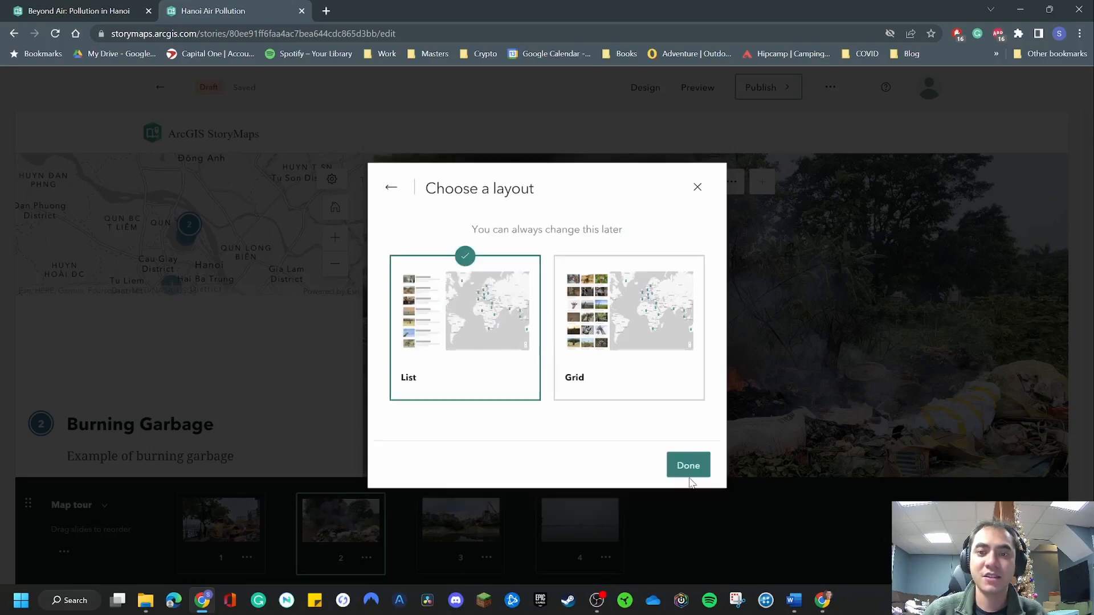
left_click(643, 352)
left_click(469, 318)
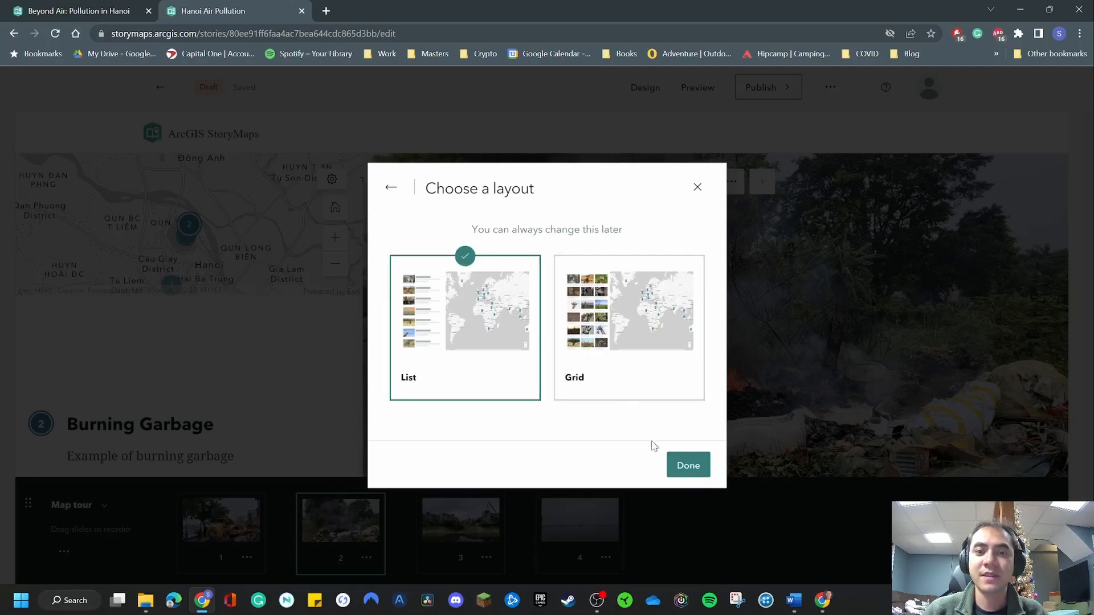
left_click(694, 465)
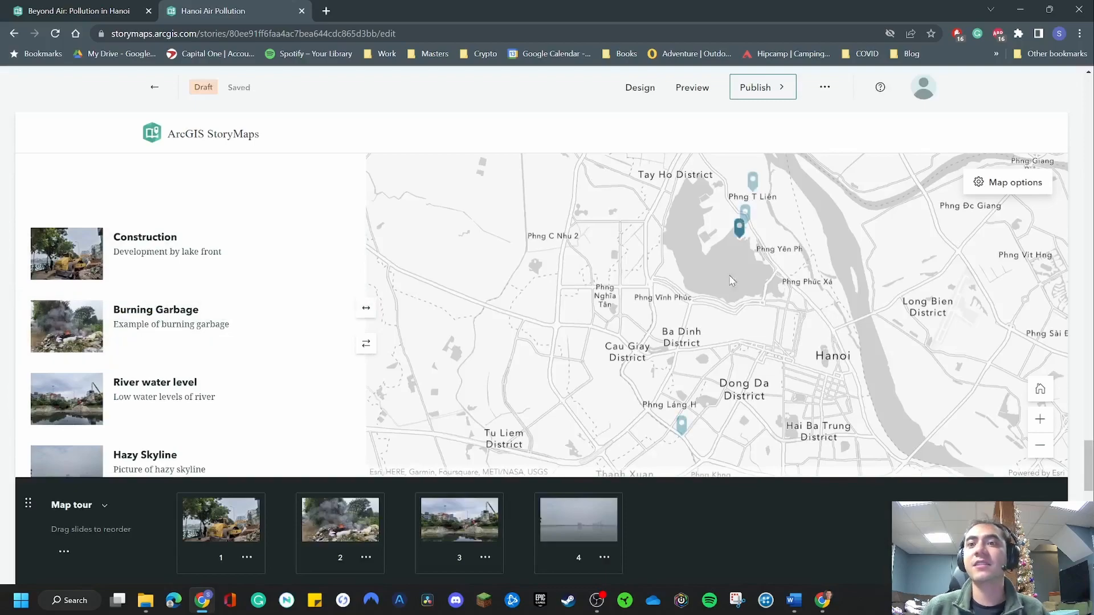
View the Construction entry's details in the tour list and close them again.
left_click(232, 257)
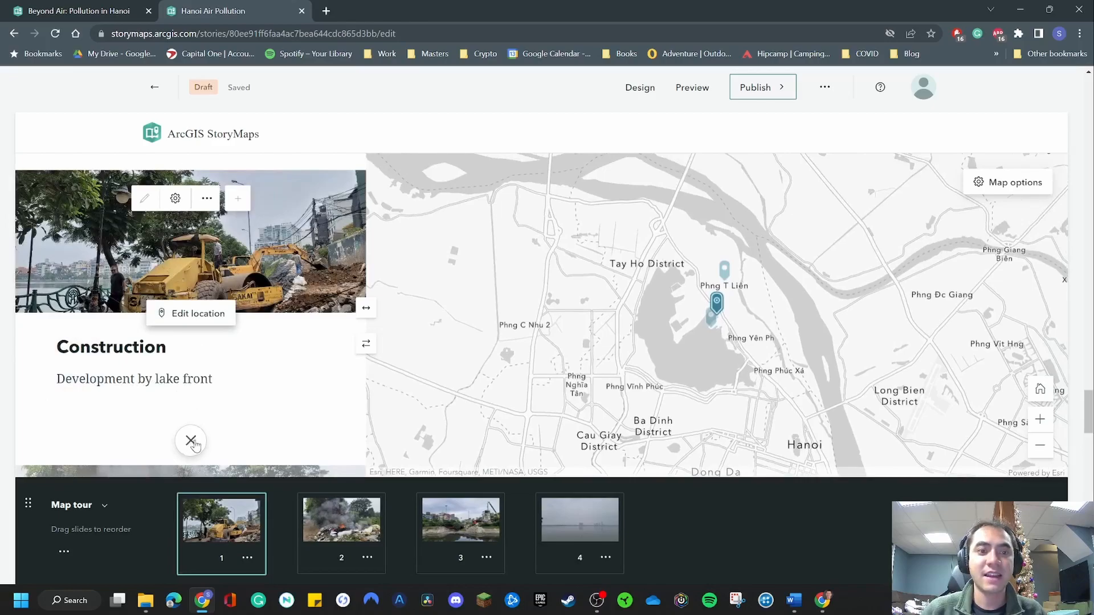
left_click(191, 440)
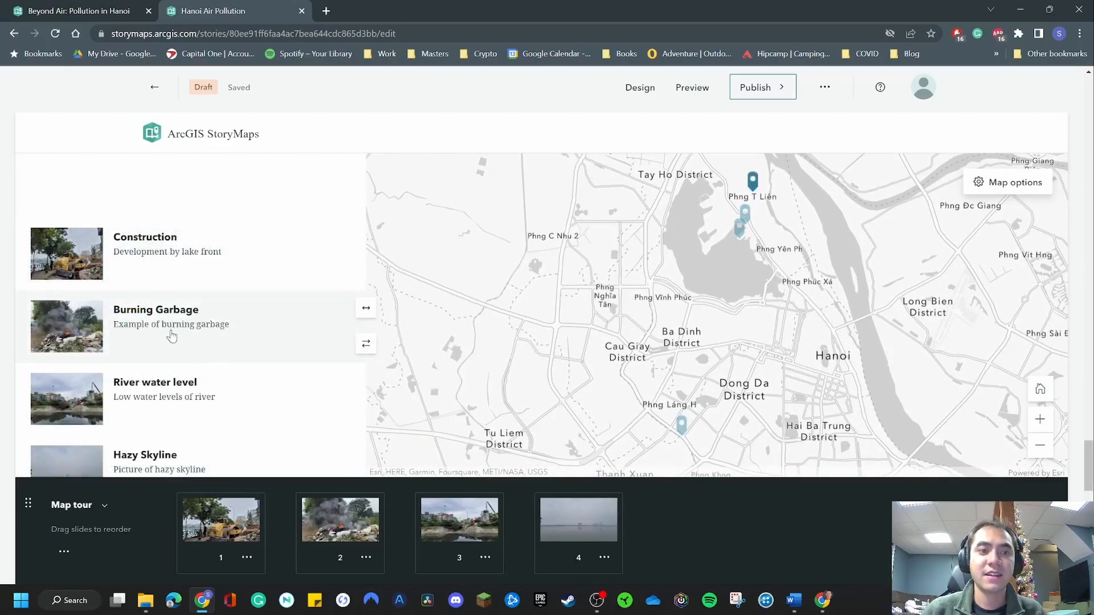
View the Burning Garbage entry's details in the tour list, close them, and look through the other entries.
left_click(201, 320)
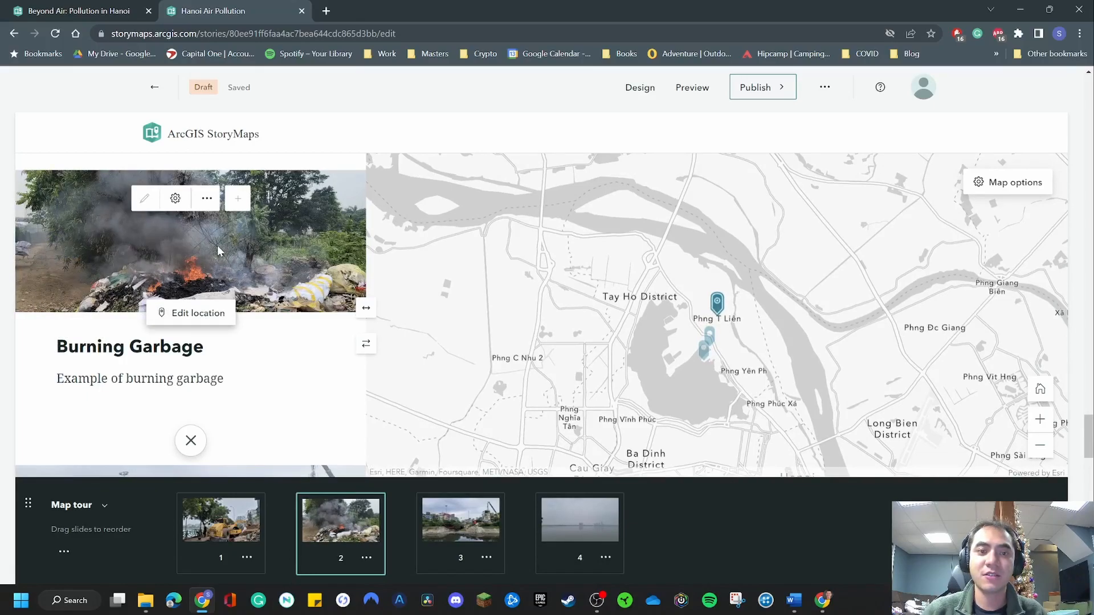
scroll(109, 342, "down", 3)
scroll(188, 399, "up", 3)
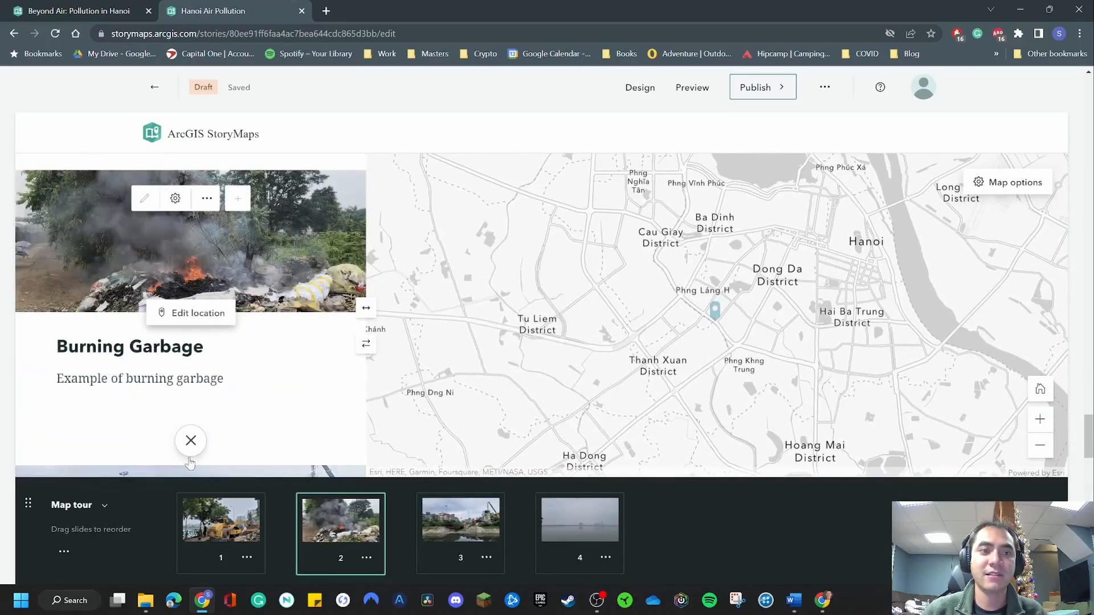
left_click(191, 440)
scroll(230, 359, "up", 5)
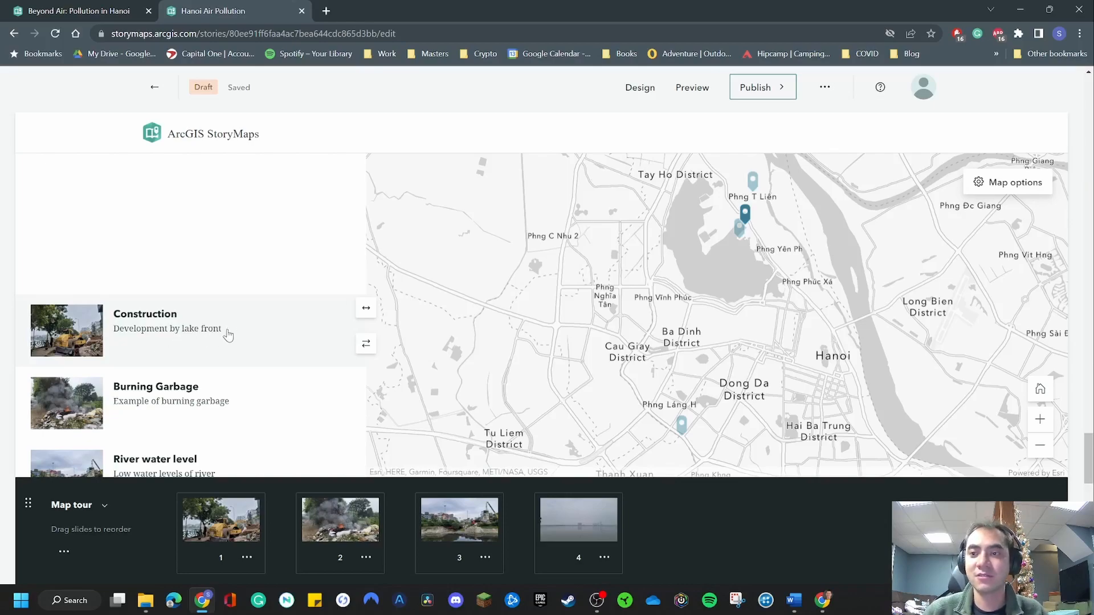
scroll(263, 247, "down", 3)
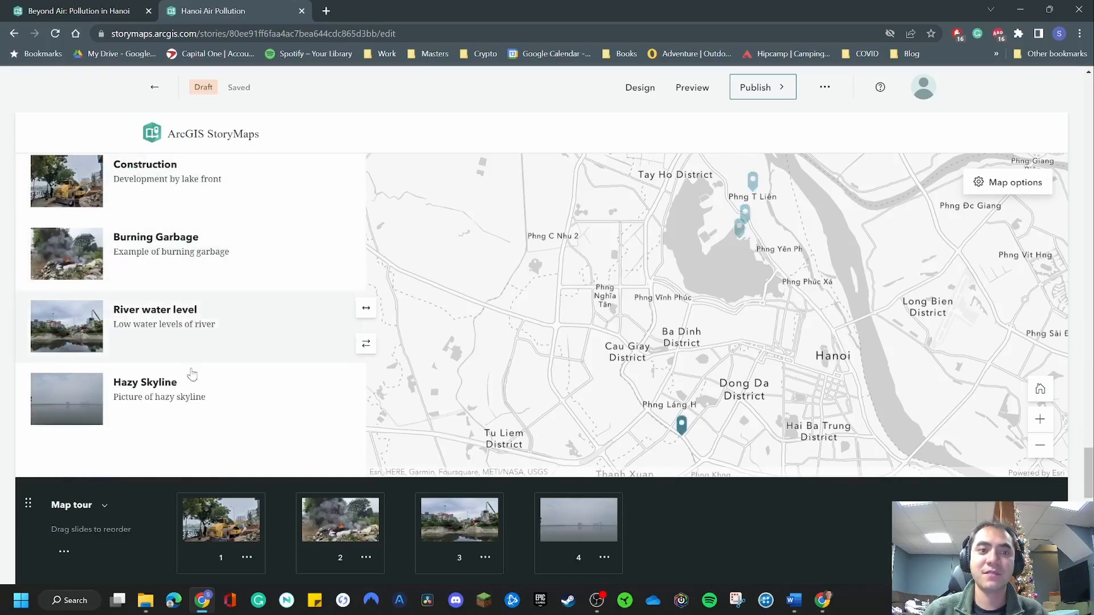
scroll(228, 391, "up", 3)
scroll(232, 378, "down", 3)
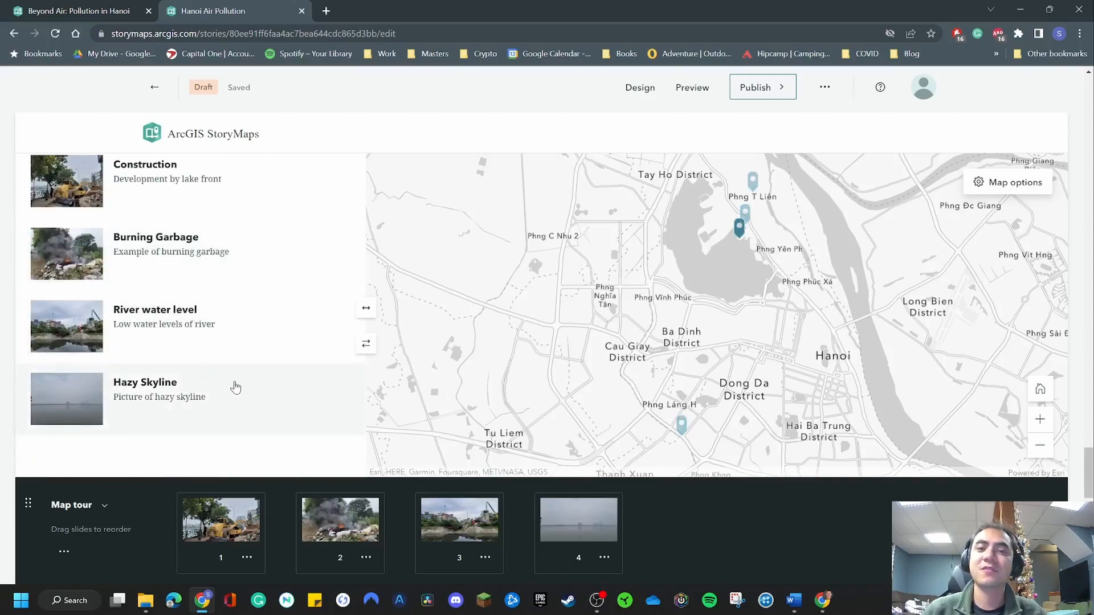
left_click(64, 552)
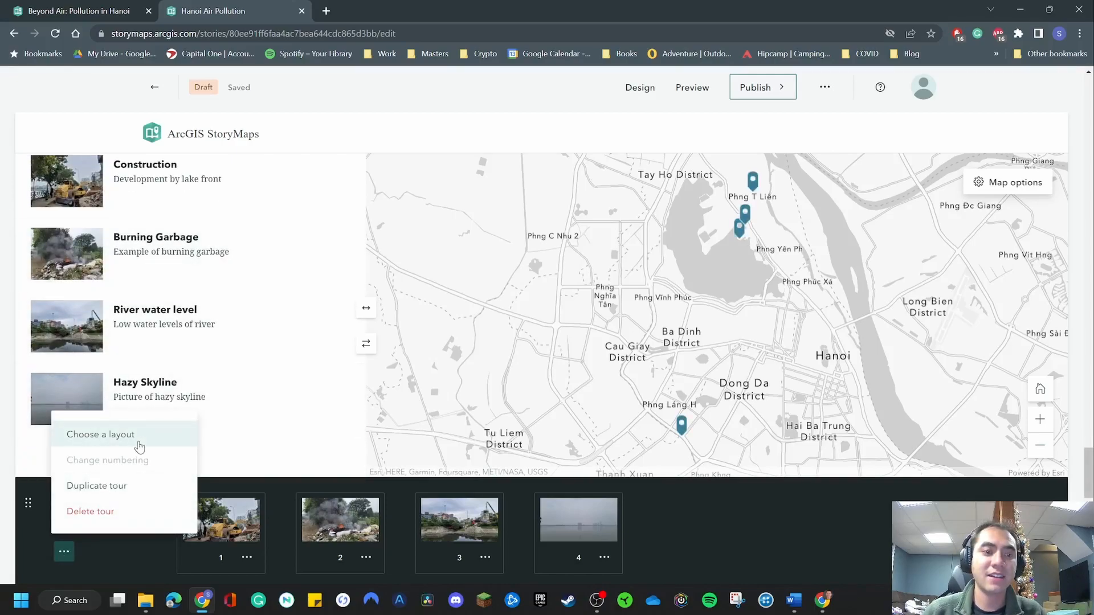
left_click(64, 552)
left_click(63, 551)
left_click(148, 435)
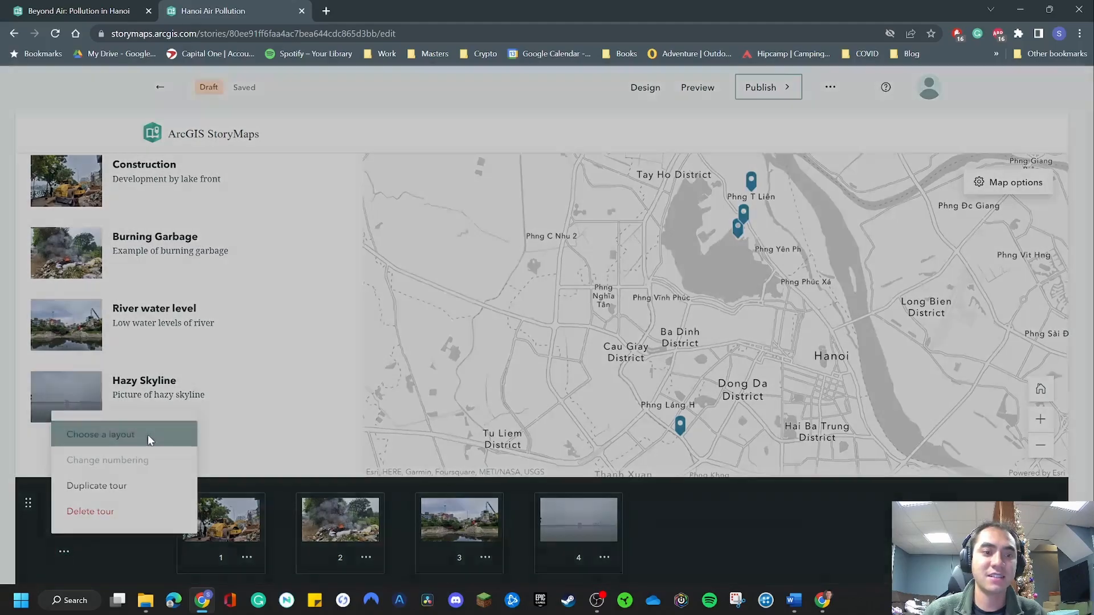
left_click(149, 435)
left_click(698, 173)
Compare the Explorer and Guided layout options offered for a new map tour, and close the chooser without adding the tour.
scroll(339, 376, "down", 3)
scroll(338, 376, "down", 8)
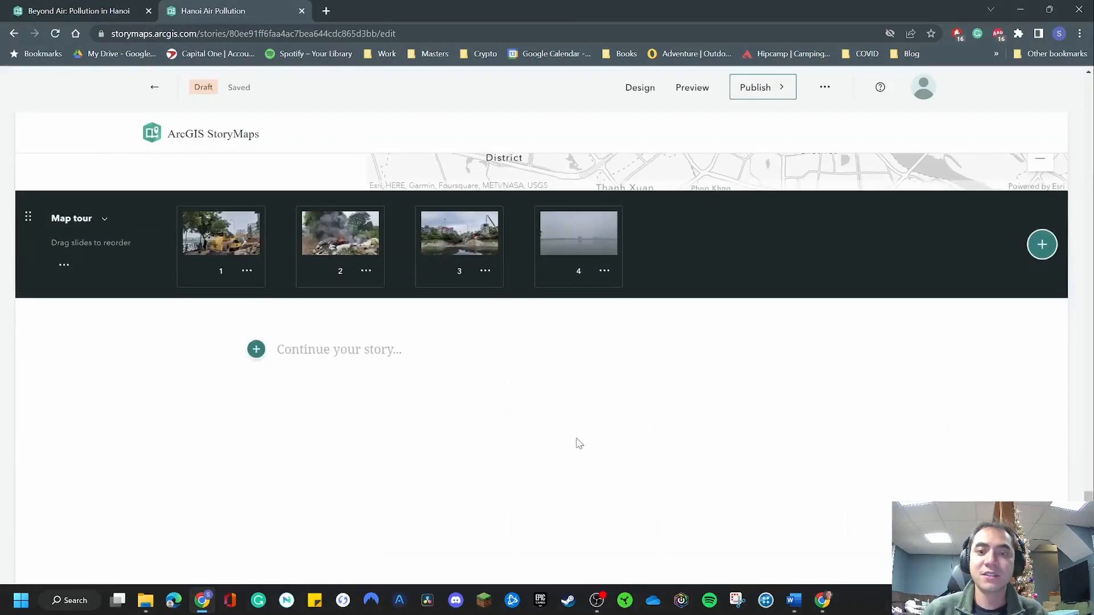
scroll(442, 303, "up", 3)
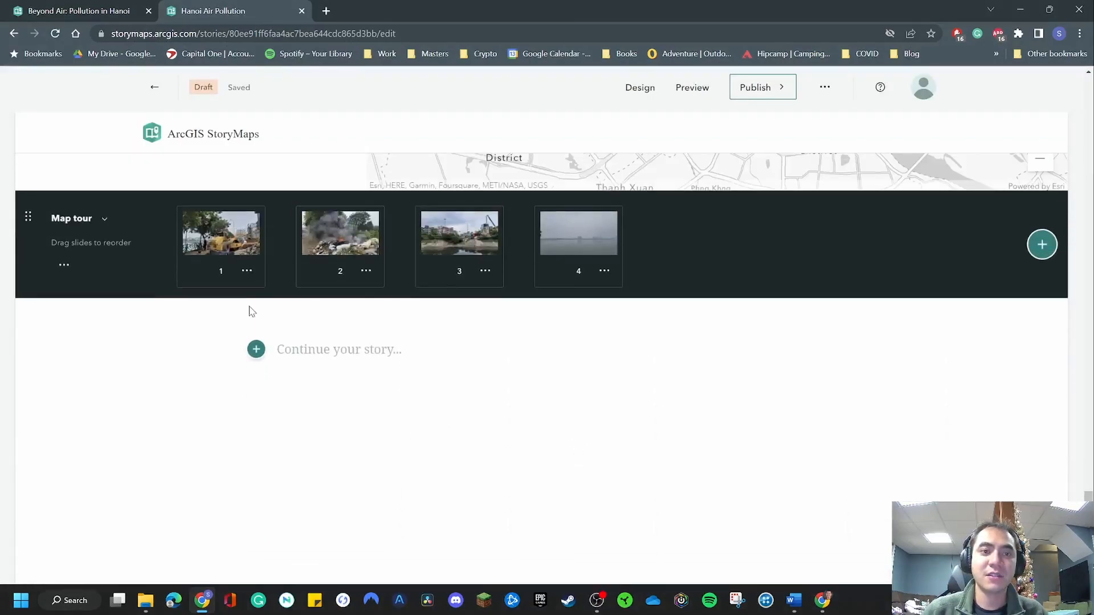
left_click(256, 349)
scroll(420, 459, "down", 2)
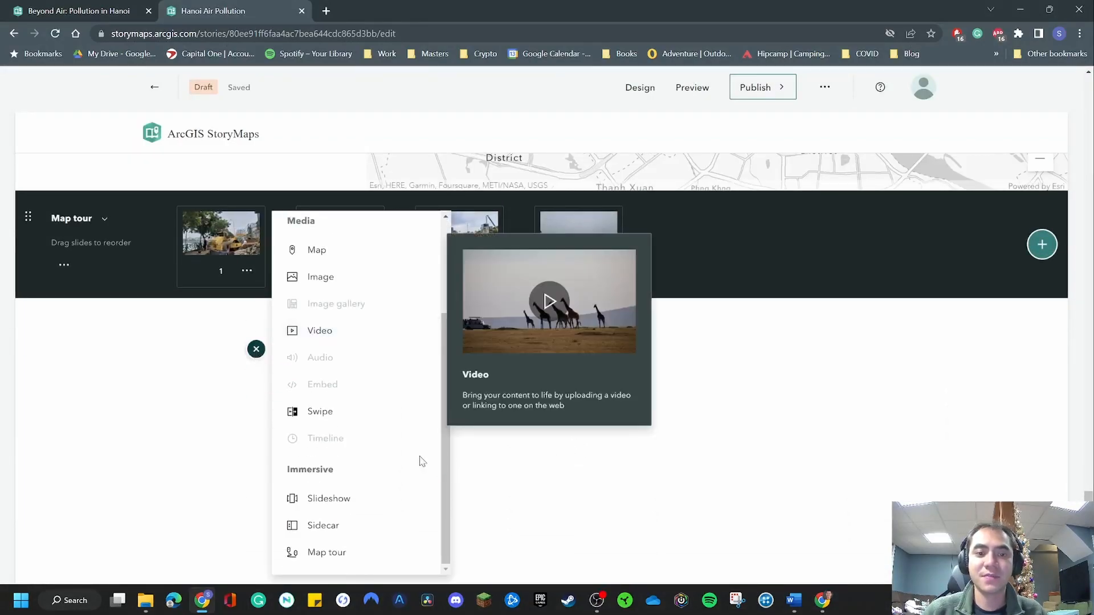
left_click(354, 550)
left_click(514, 206)
left_click(587, 304)
left_click(496, 298)
left_click(616, 290)
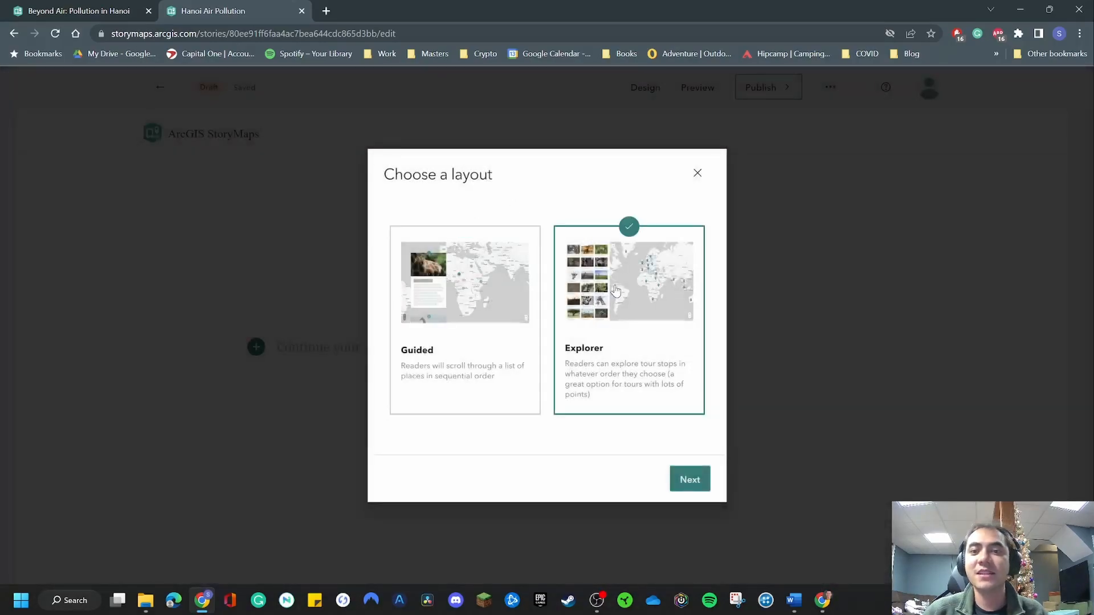
left_click(689, 480)
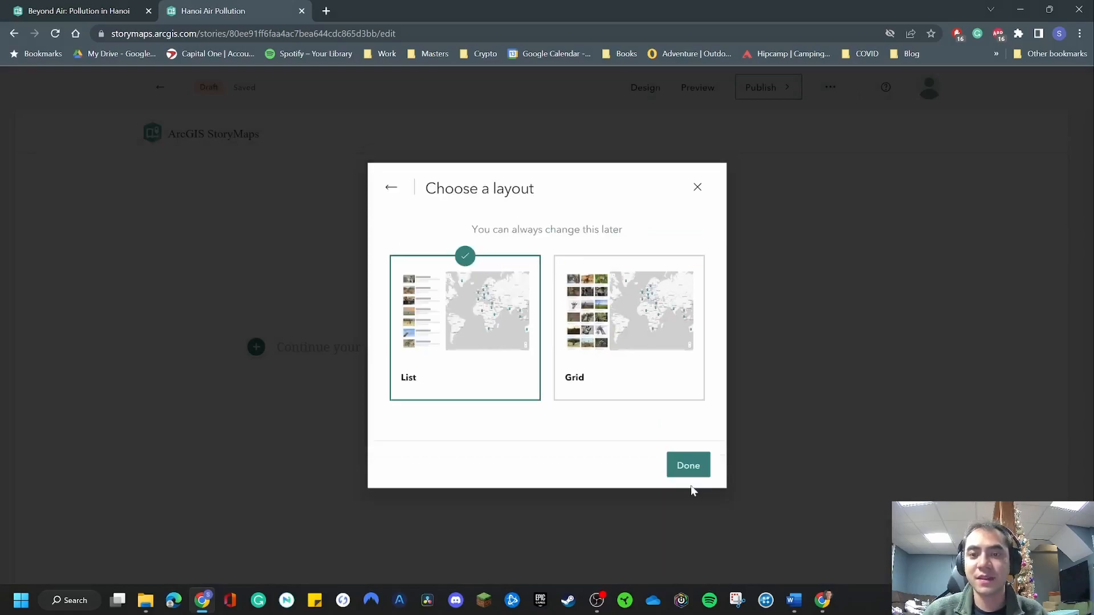
left_click(391, 188)
left_click(474, 308)
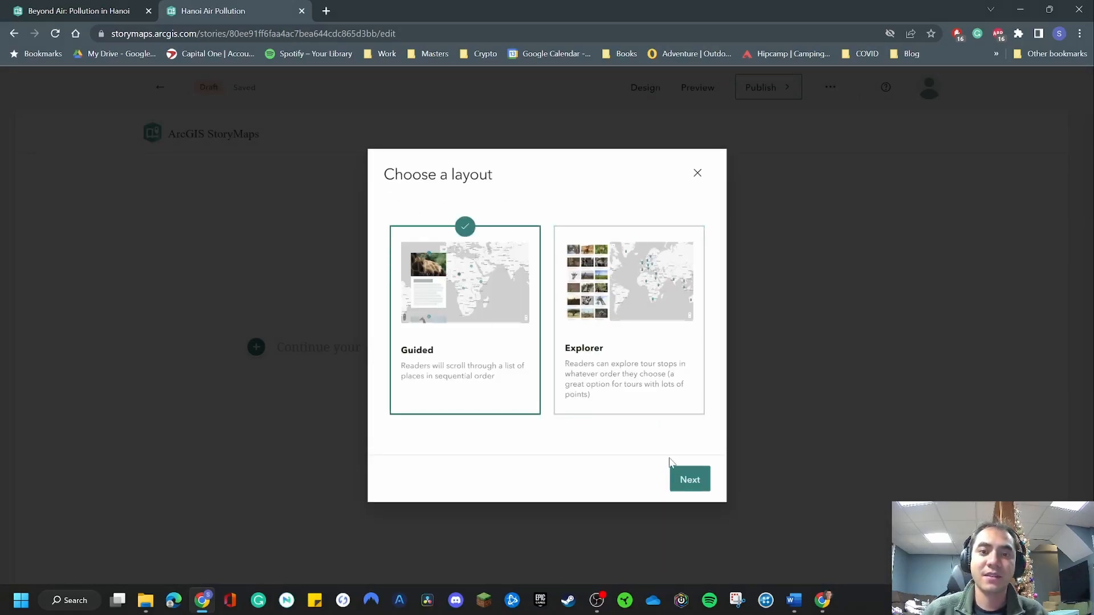
left_click(686, 478)
left_click(447, 312)
left_click(621, 326)
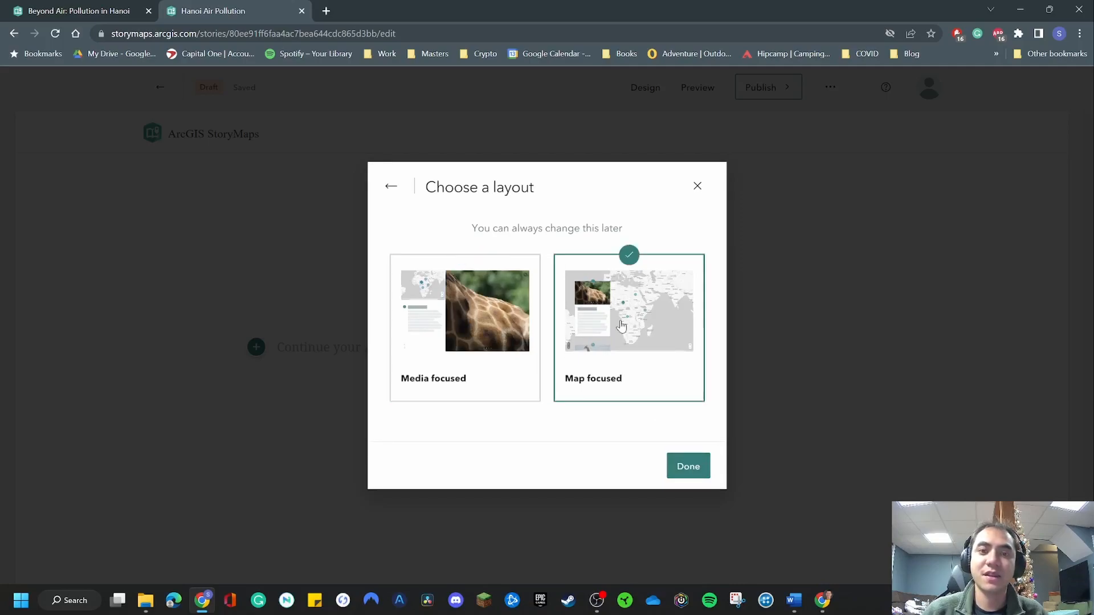
left_click(697, 186)
Insert a Slideshow block into the story below the map tour.
scroll(308, 371, "down", 3)
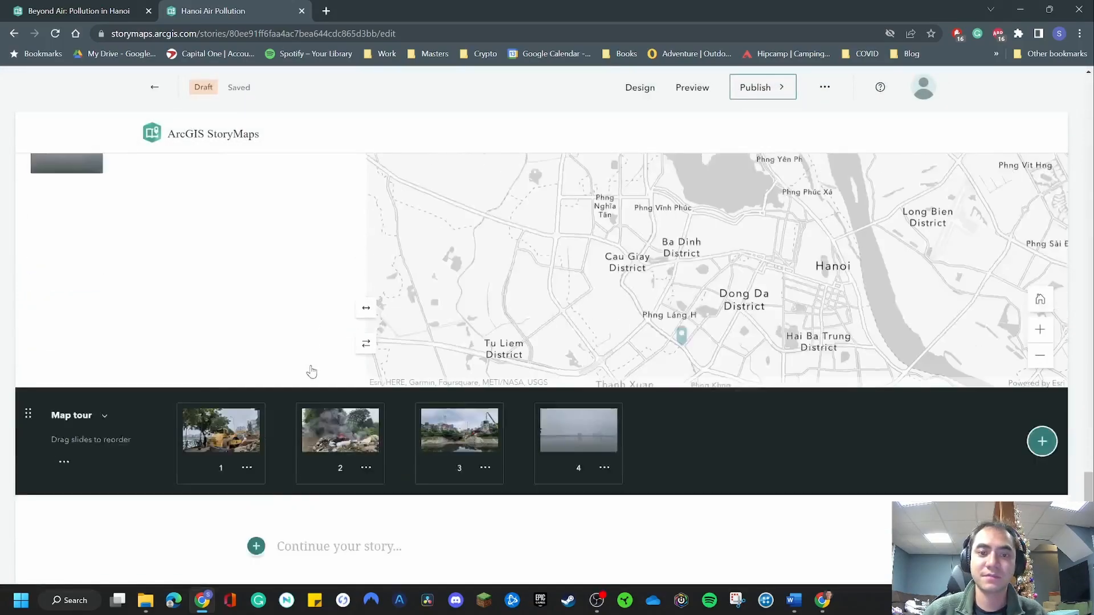
scroll(252, 481, "down", 3)
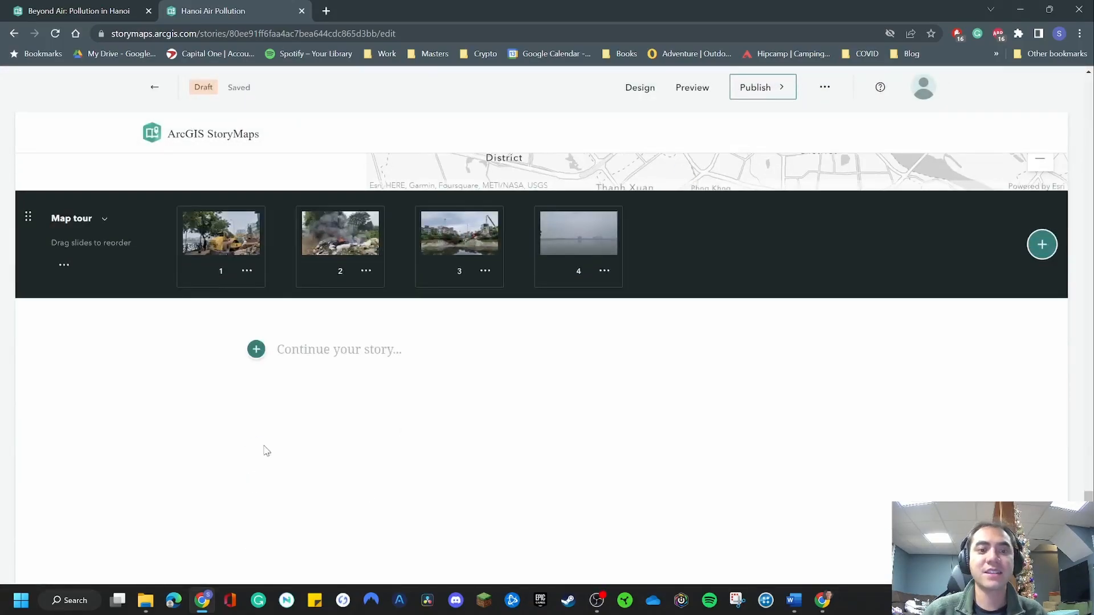
left_click(256, 349)
scroll(382, 445, "down", 2)
mouse_move(367, 504)
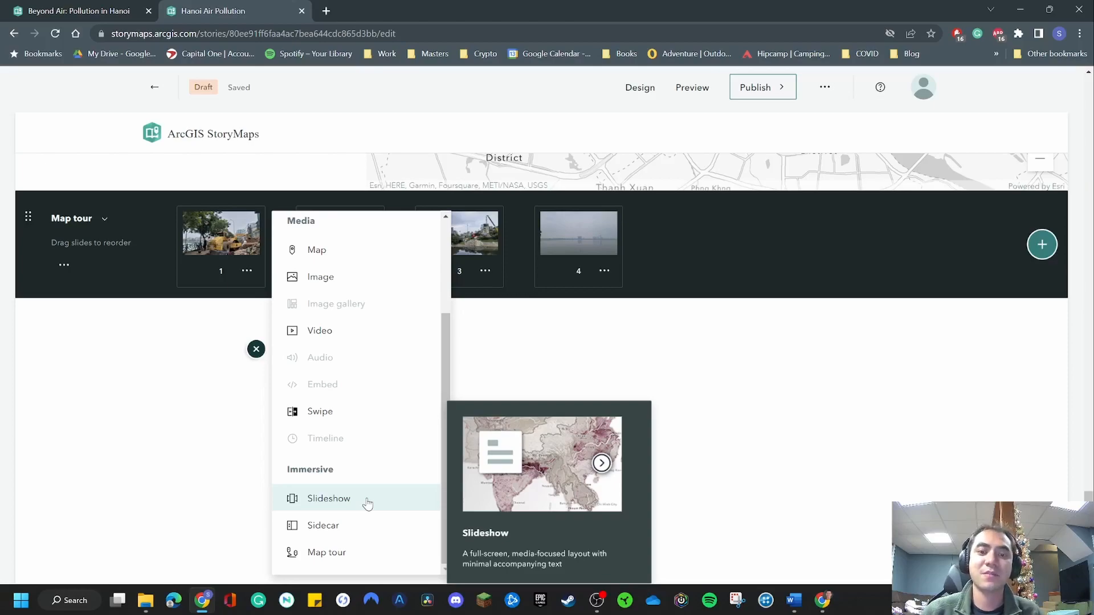
left_click(366, 502)
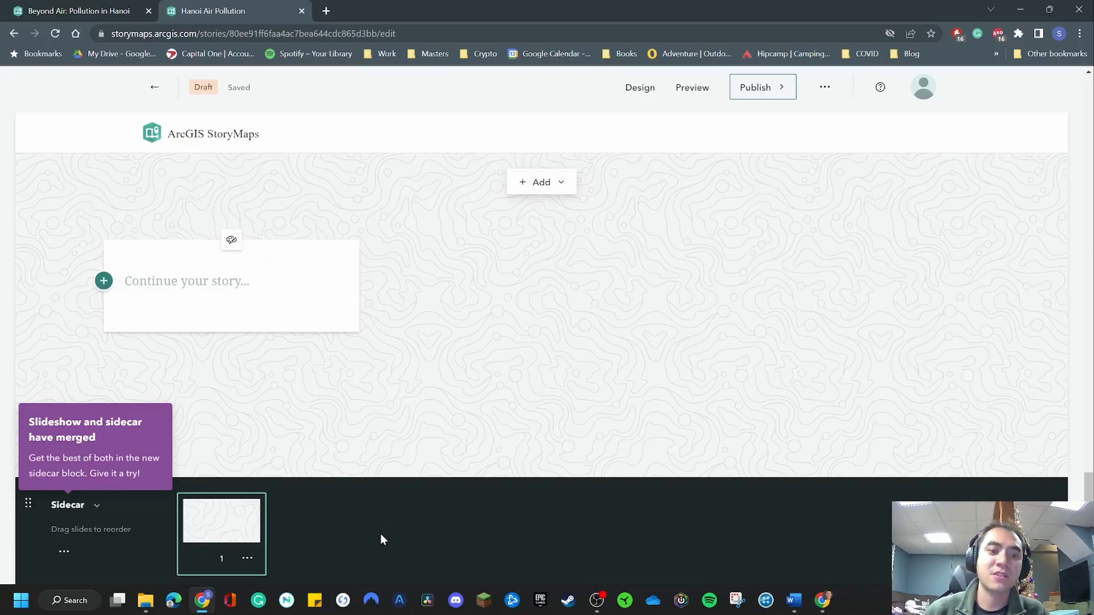
scroll(342, 527, "down", 3)
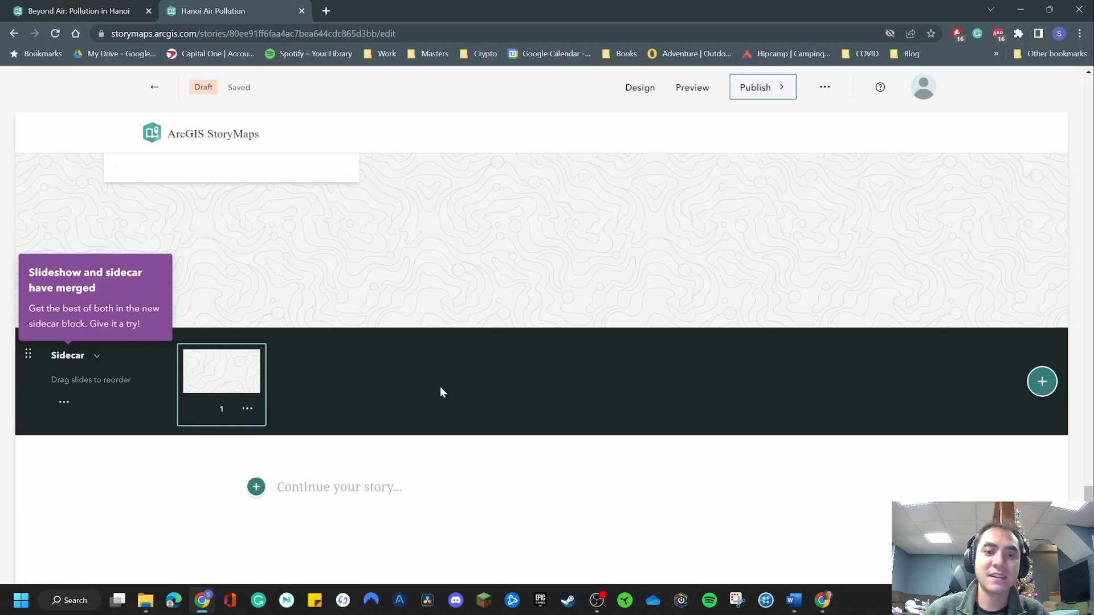
scroll(443, 388, "up", 3)
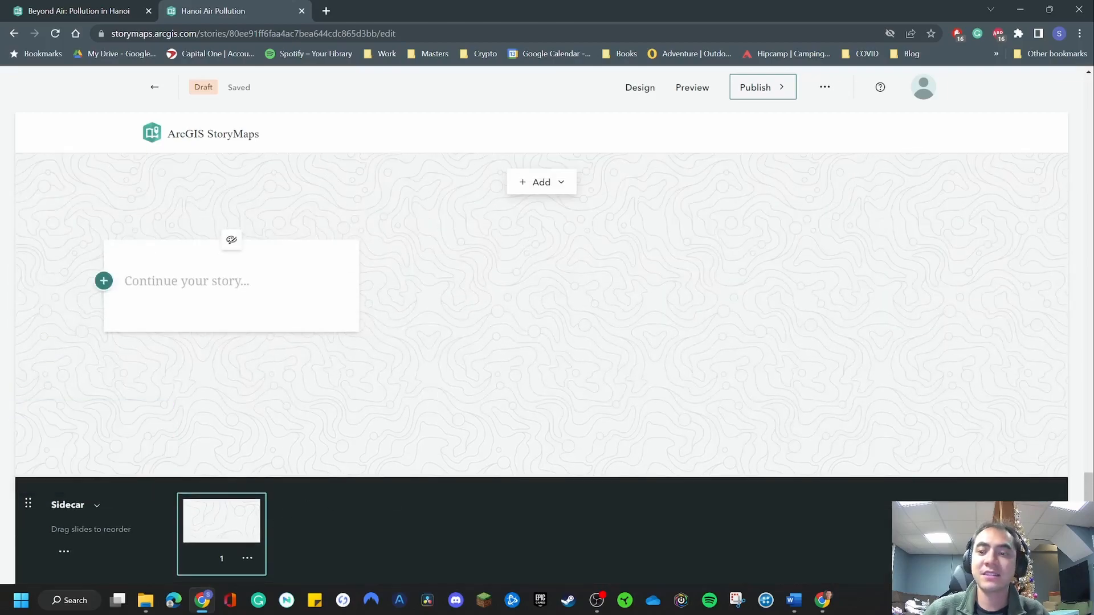
Add two more slides to the new block and return to its first slide.
left_click(1034, 534)
left_click(1034, 534)
left_click(337, 520)
left_click(459, 520)
left_click(263, 519)
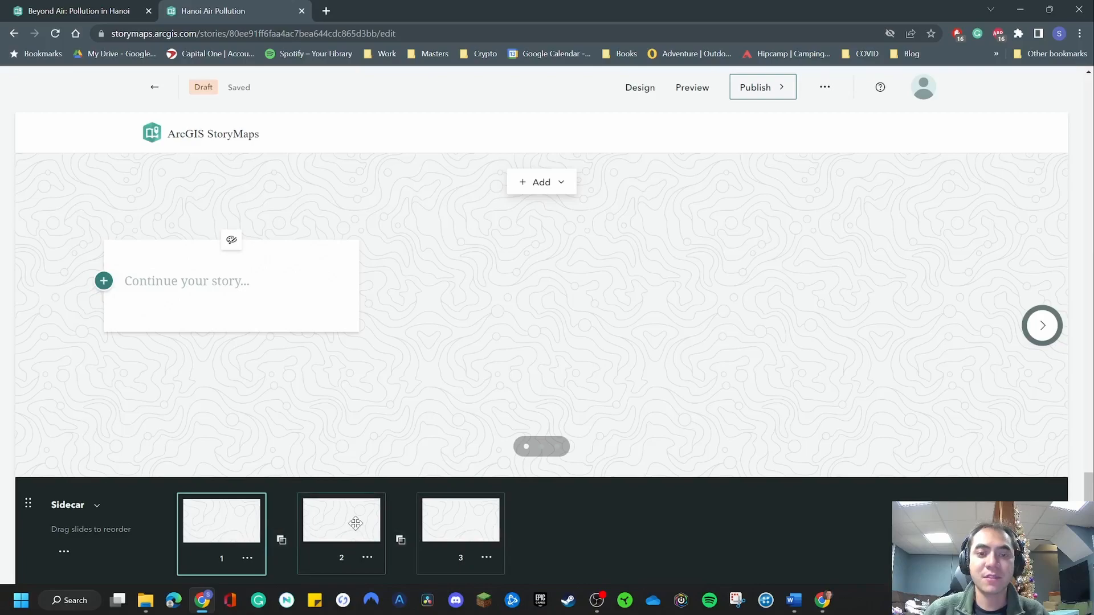
Upload the image "UN with Hazy backdrop.jpg" as the media of the first slide.
left_click(544, 182)
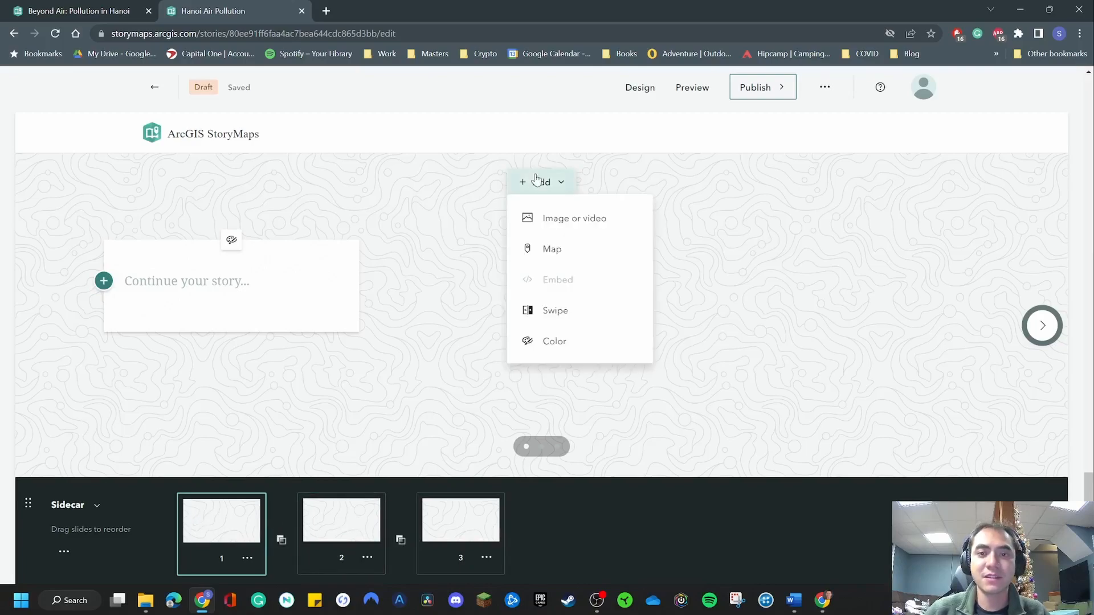
left_click(589, 229)
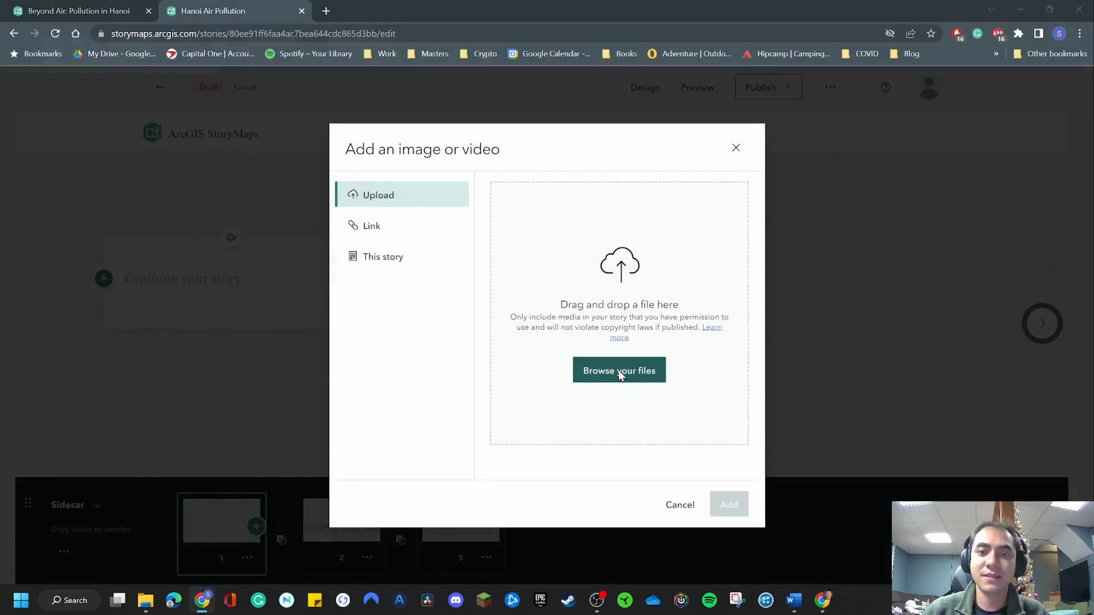
left_click(621, 375)
scroll(374, 238, "down", 3)
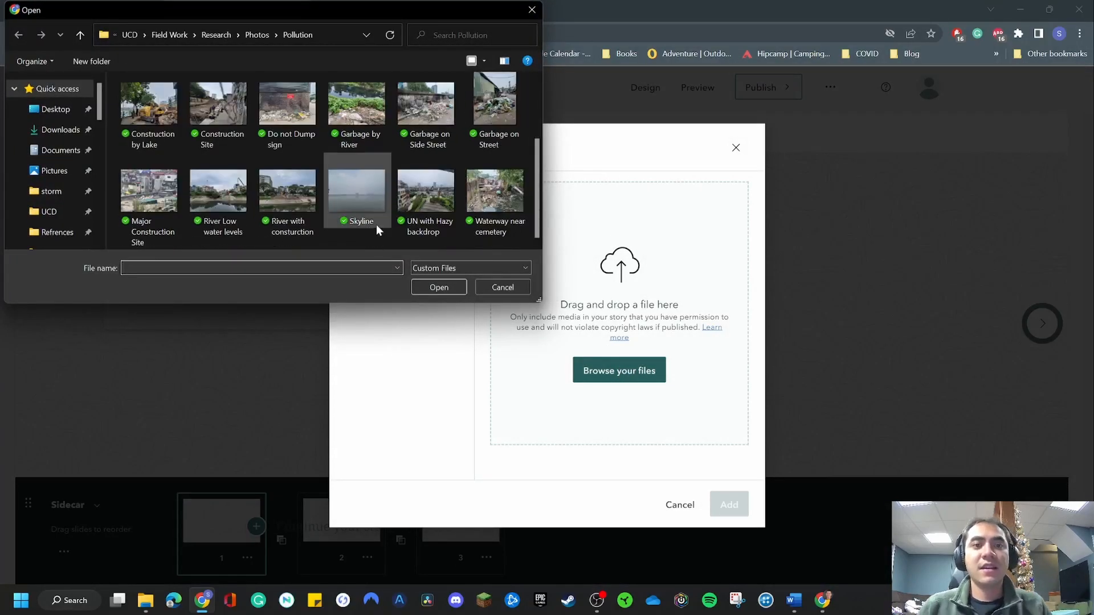
double_click(431, 185)
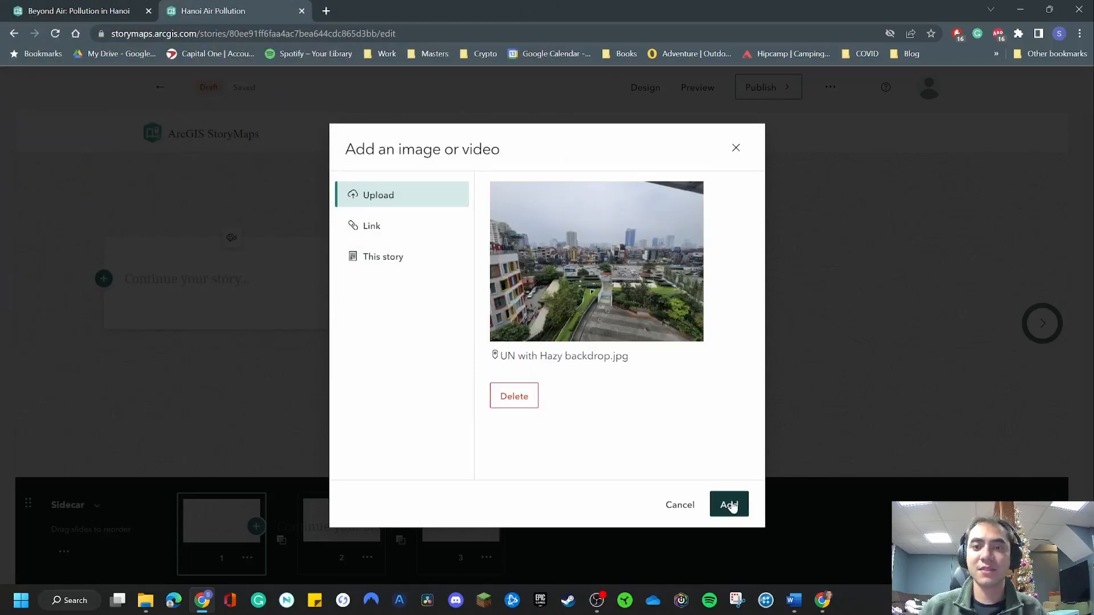
left_click(732, 504)
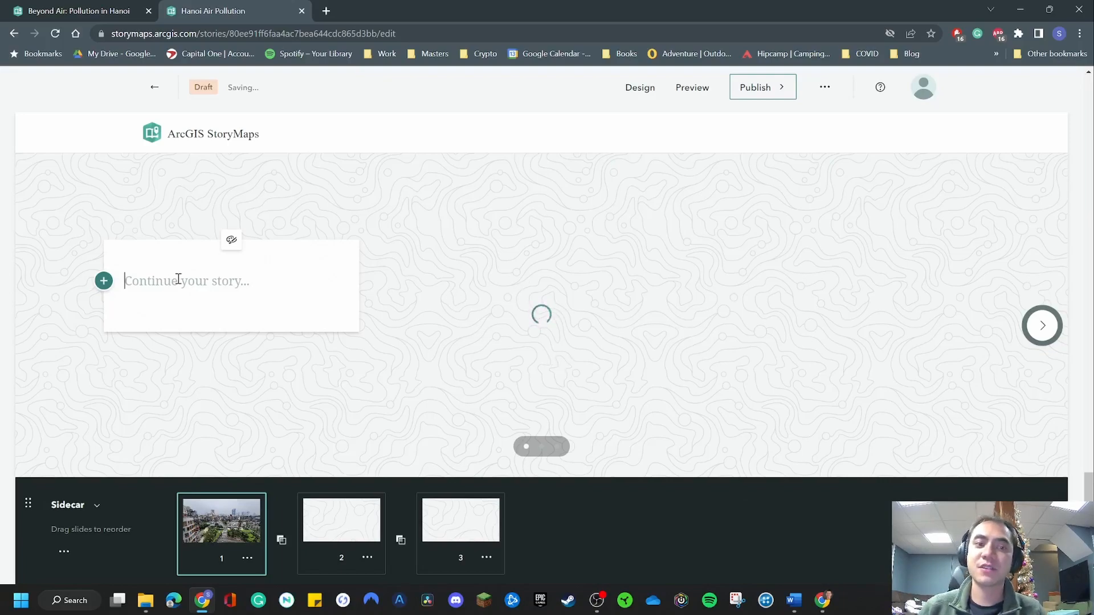
Write "UN Hazy Backdrop of City" in the first slide's text card.
type("UN Ha")
key("BackSpace")
key("BackSpace")
key("BackSpace")
type("Hazy Backdrop of City")
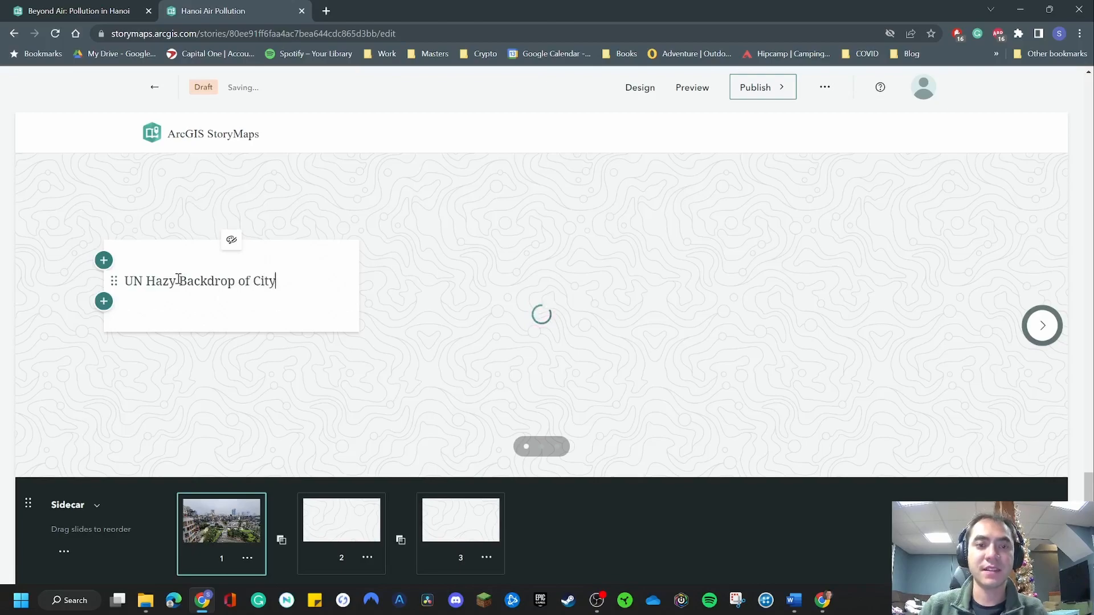
Place the saved Hanoi Air Pollution map as the media of the second slide, keeping its default appearance.
left_click(354, 514)
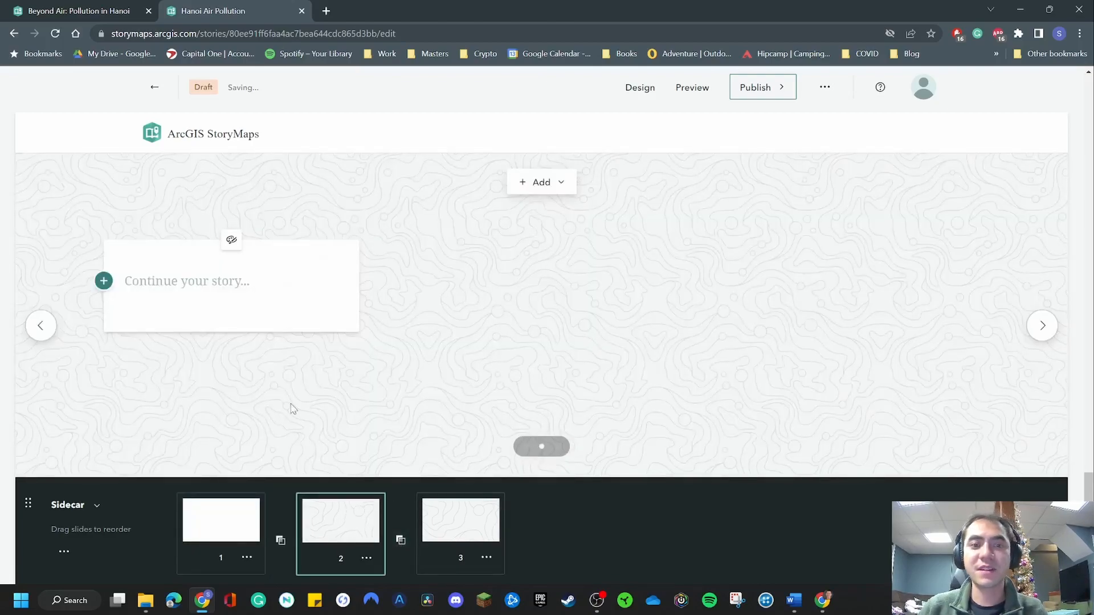
left_click(553, 184)
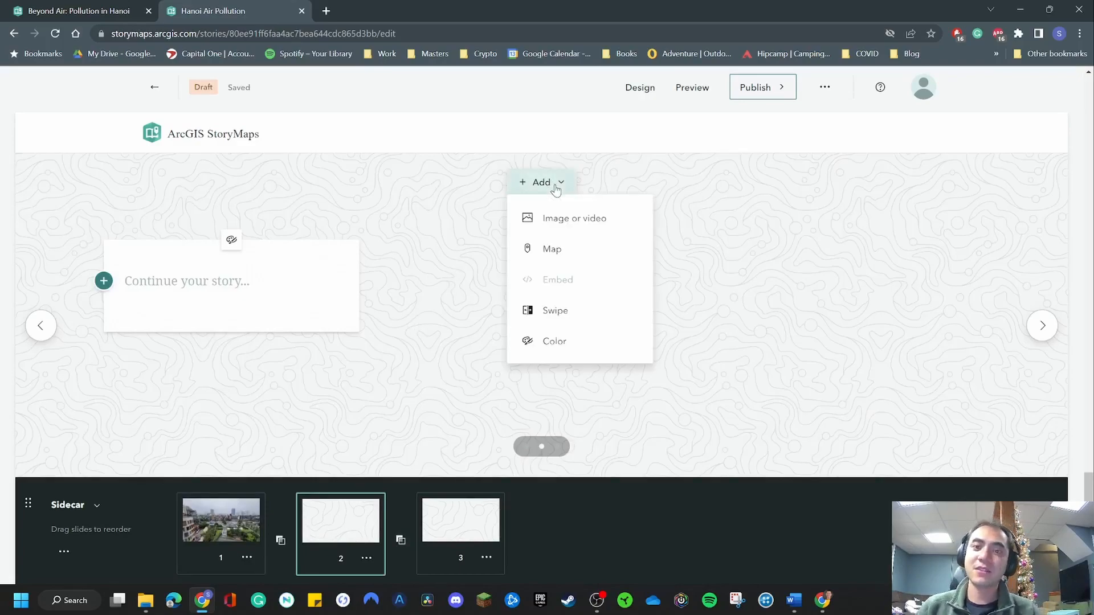
left_click(566, 252)
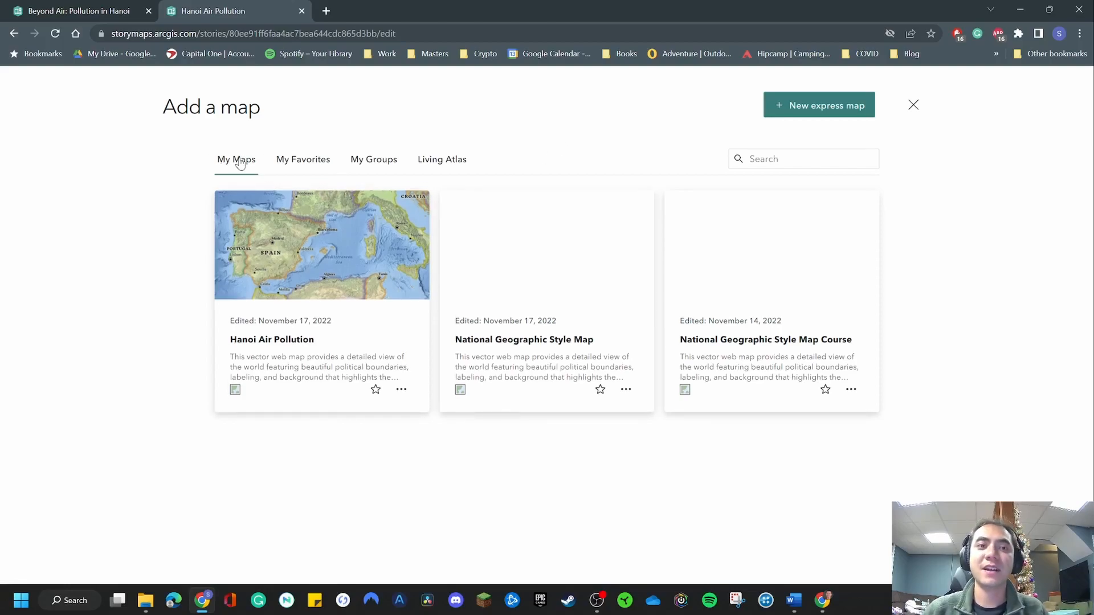
left_click(319, 281)
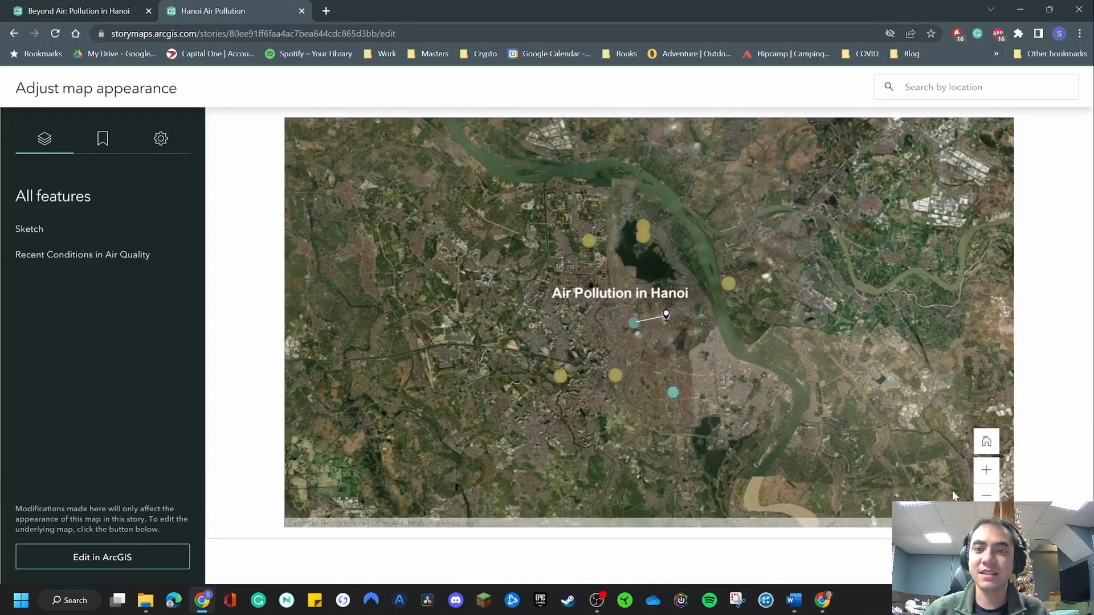
left_click(1040, 561)
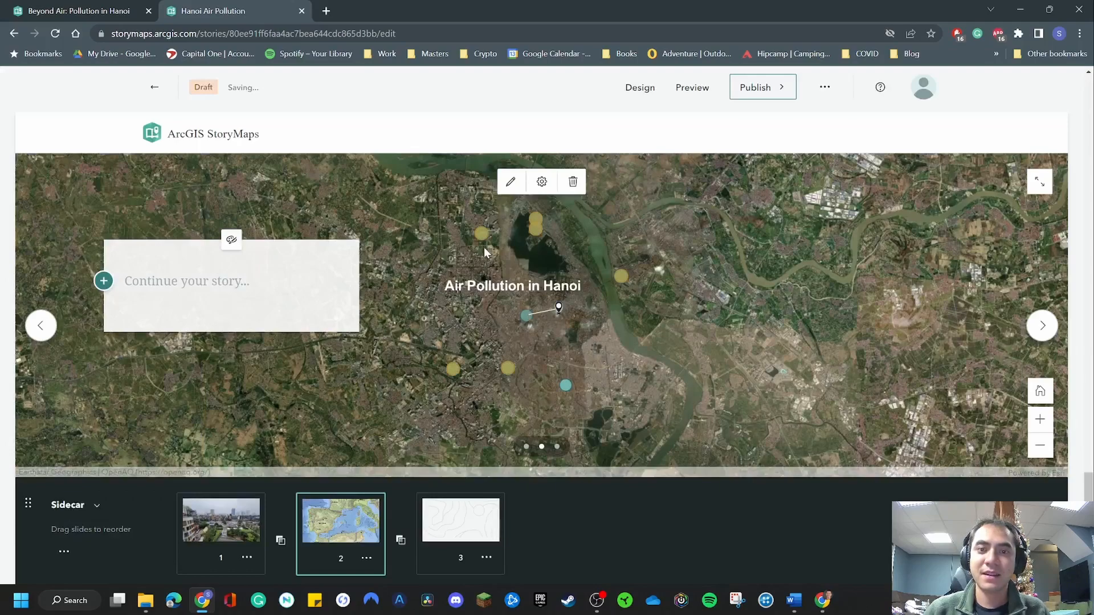
View the air quality details of the monitoring point just east of the river on the second slide's map.
left_click(479, 233)
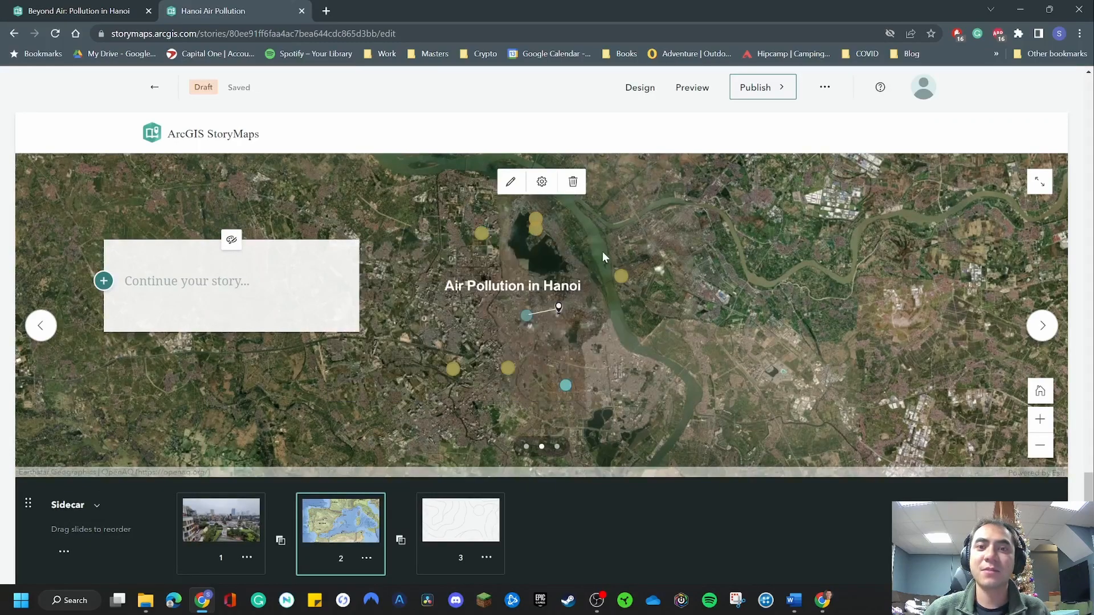
left_click(664, 282)
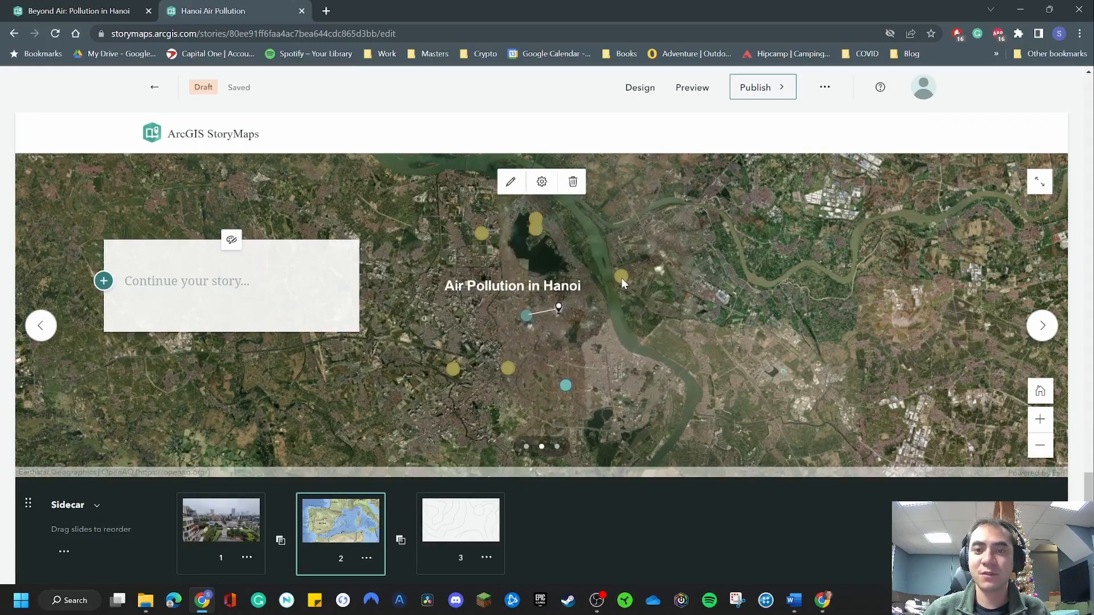
left_click(621, 278)
scroll(718, 288, "up", 4)
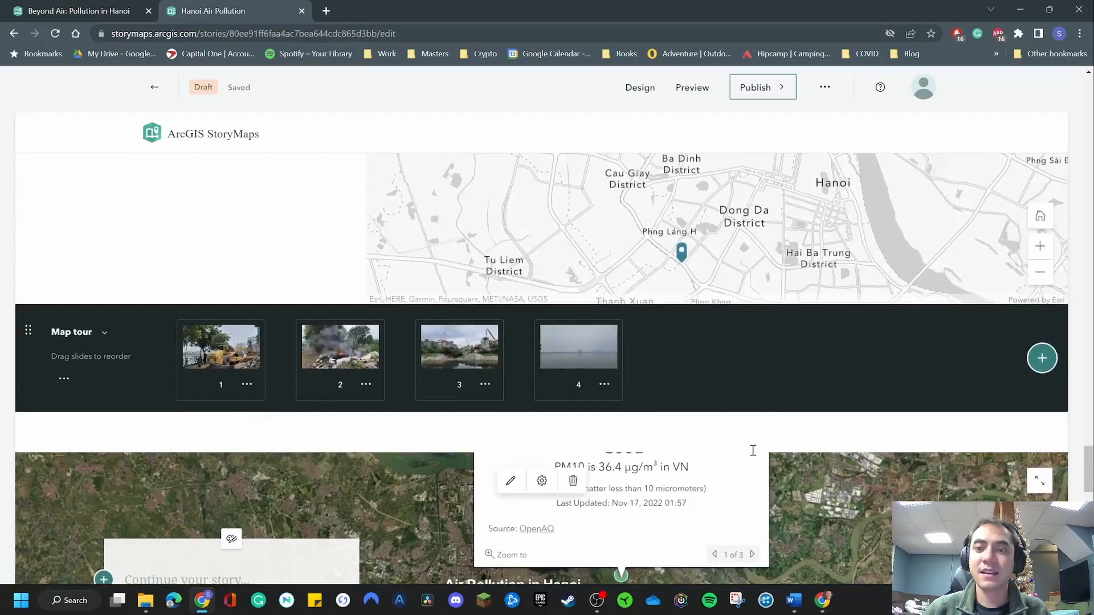
Page back and forth through the slideshow to review its slides, ending on the map slide.
scroll(755, 399, "down", 2)
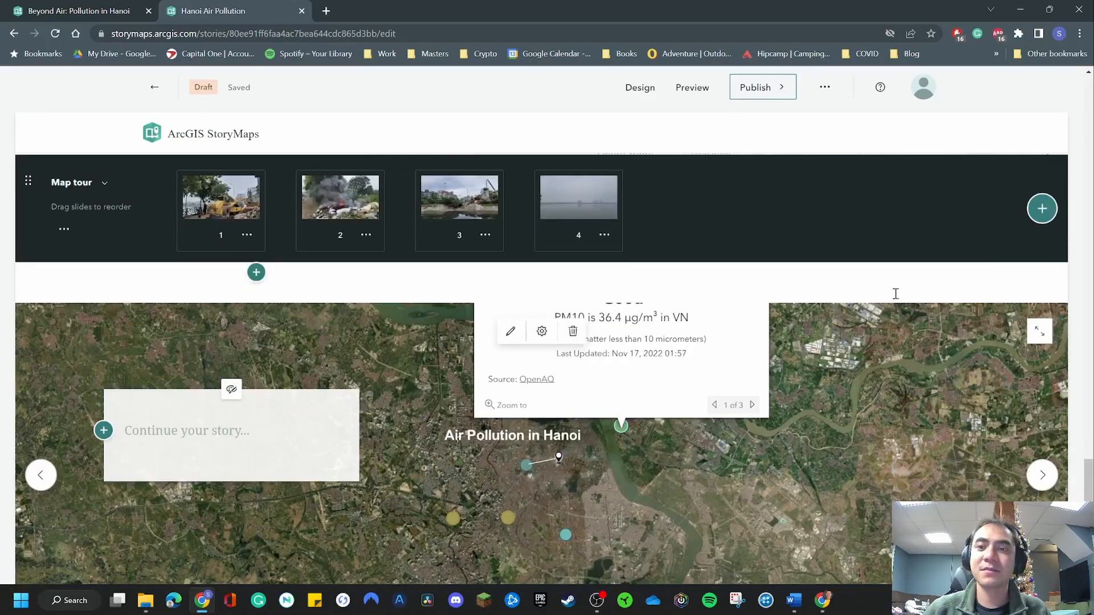
scroll(787, 285, "down", 3)
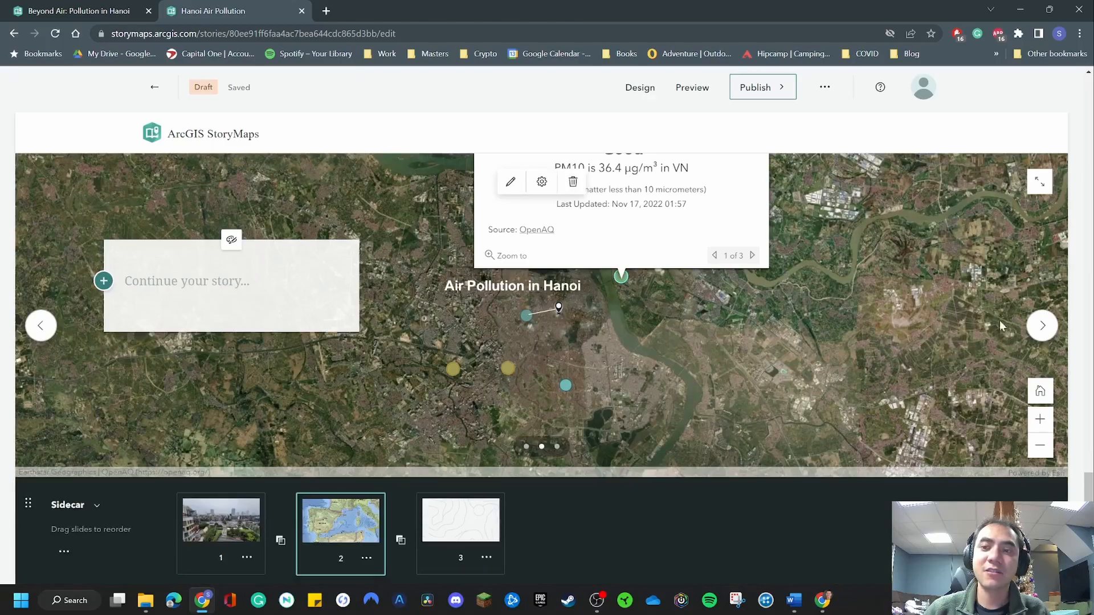
left_click(53, 328)
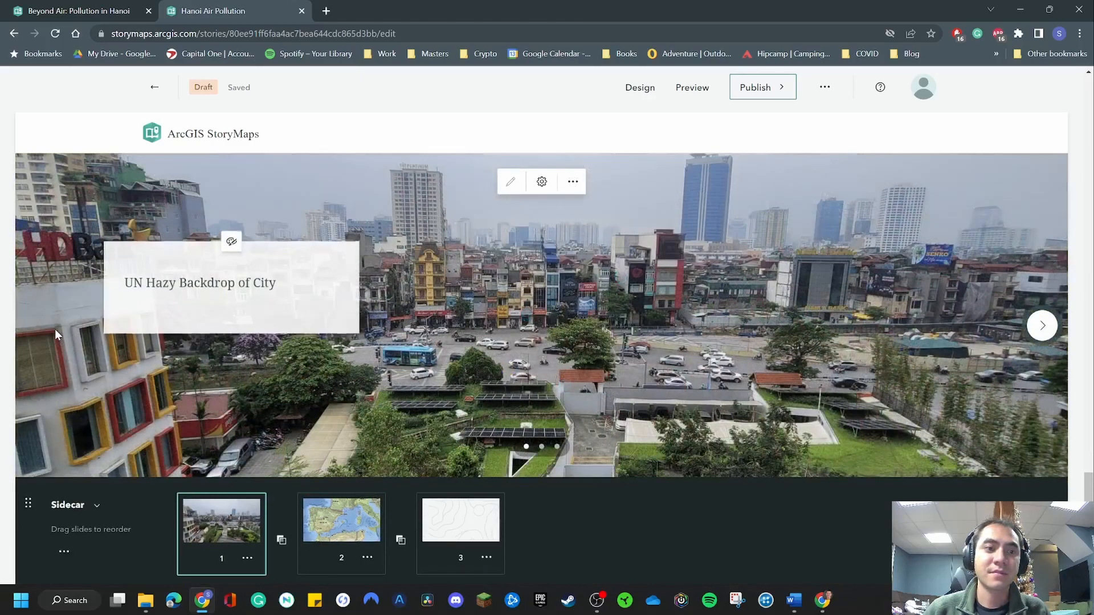
left_click(1042, 331)
left_click(1042, 331)
left_click(40, 326)
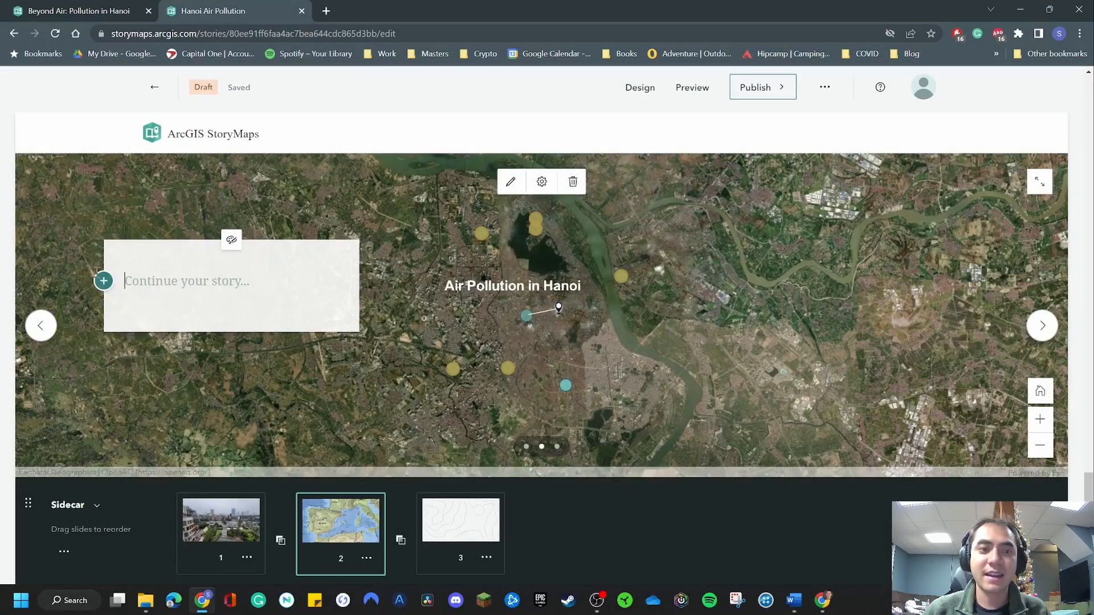
Write "Air pollution in Hanoi" in the text card of the second slide.
left_click(218, 275)
type("A")
key("BackSpace")
type("Air ")
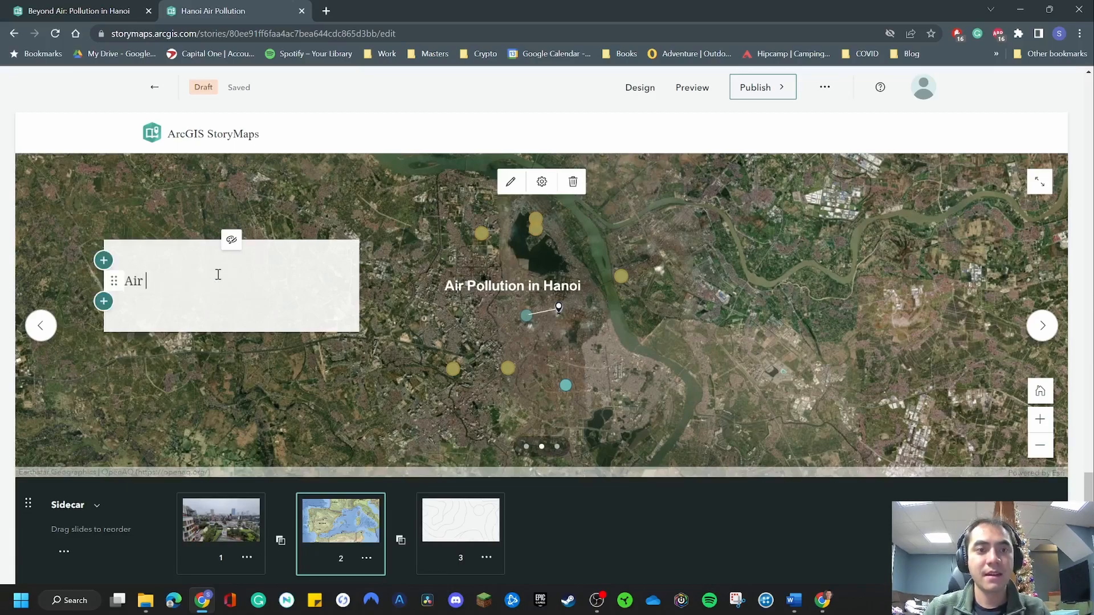
type("pollution in Hanoi")
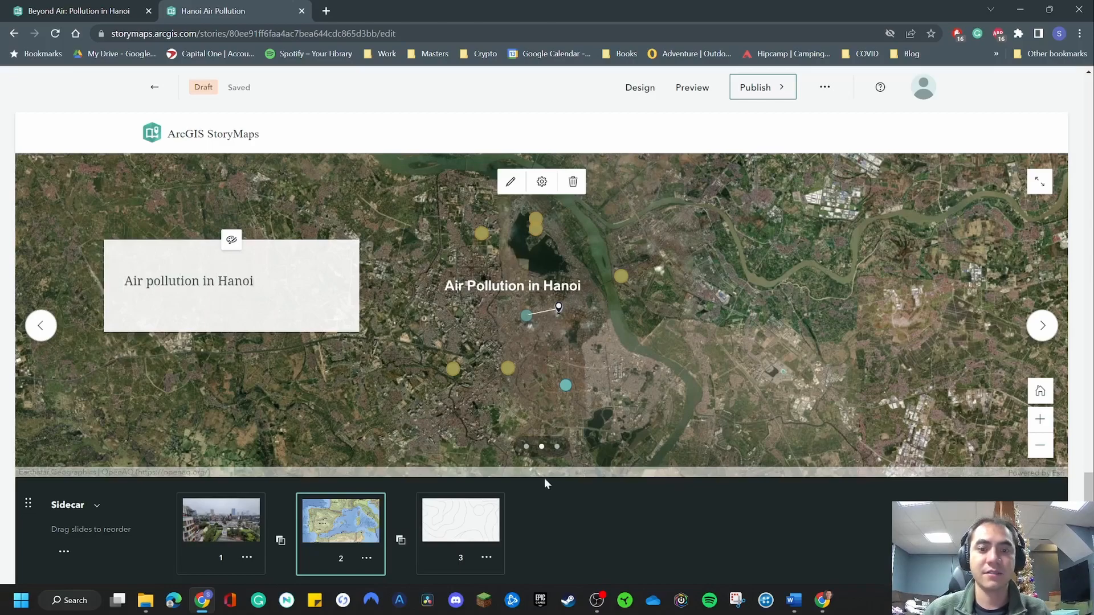
Set a Swipe as the media of the slideshow's third slide.
left_click(467, 510)
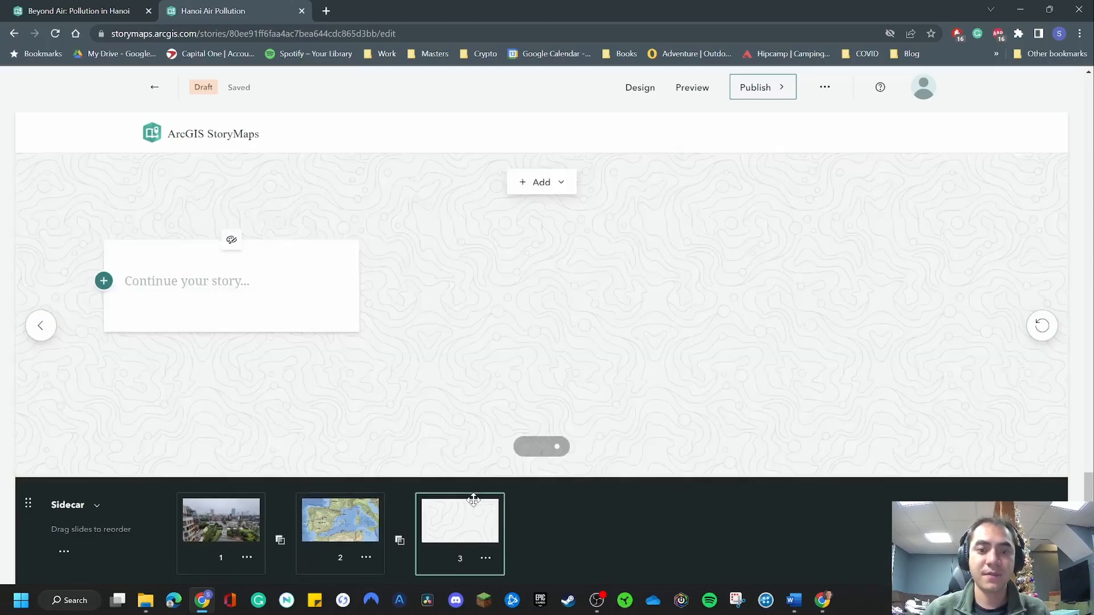
left_click(550, 187)
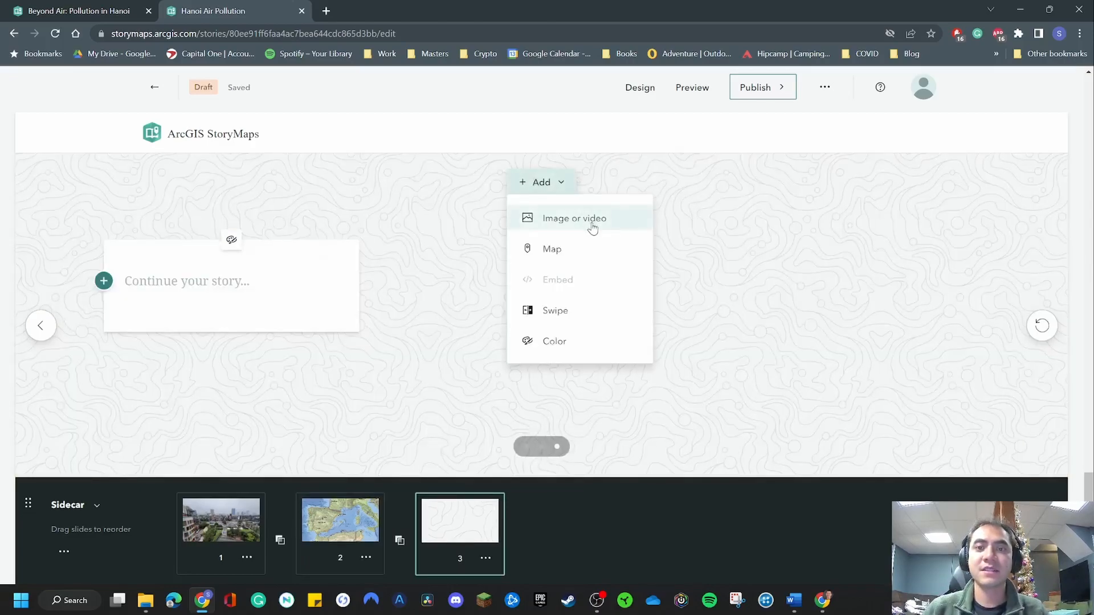
left_click(569, 316)
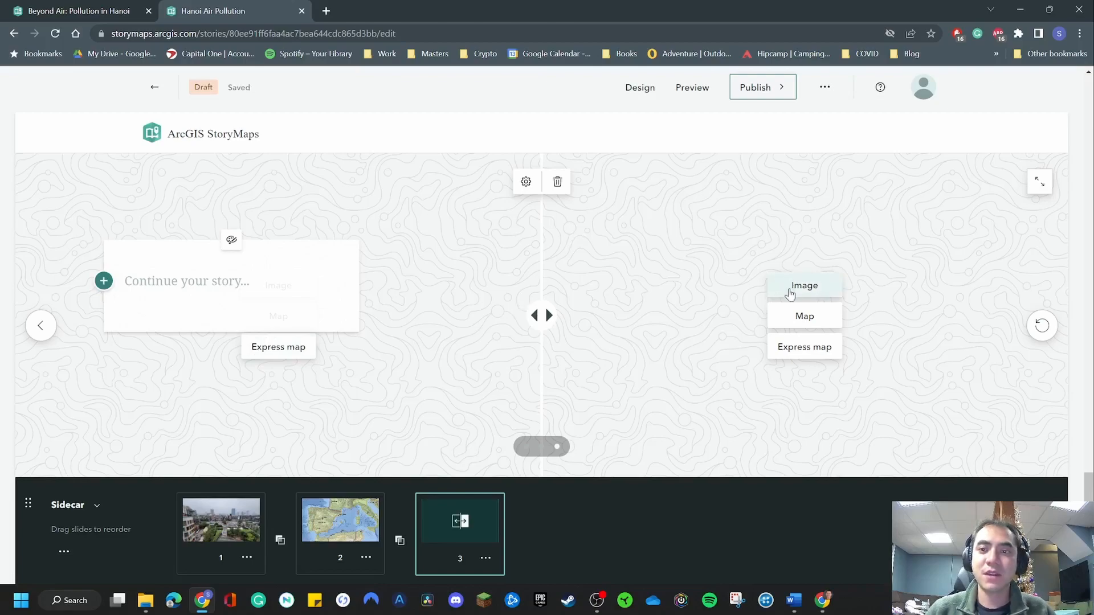
Fill the left side of the swipe with an express map containing a point for Vietnam.
left_click(276, 347)
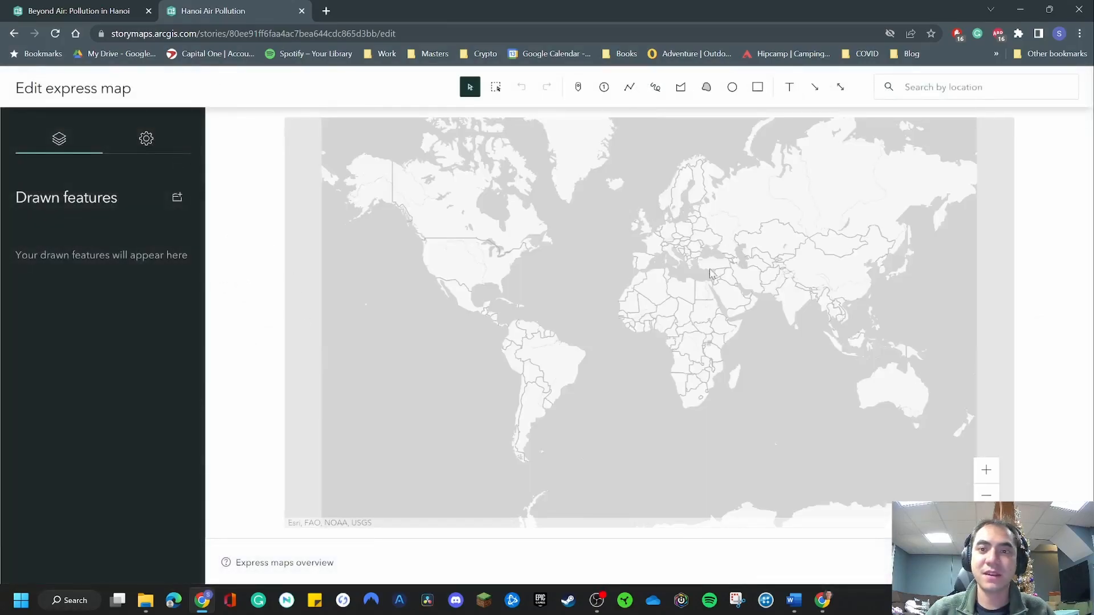
left_click(915, 84)
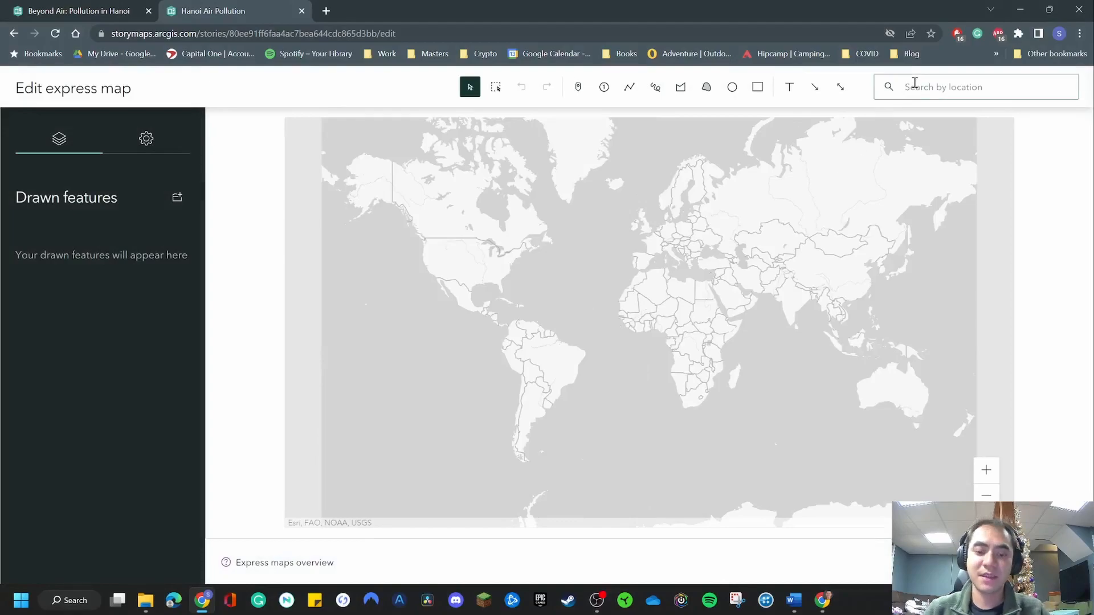
type("vietnam")
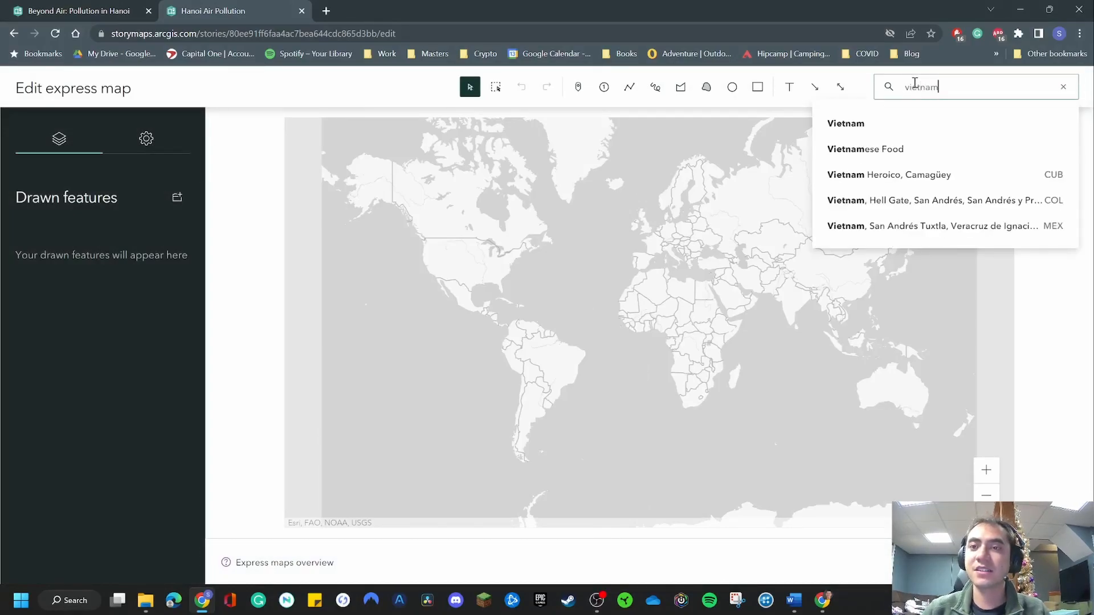
left_click(854, 124)
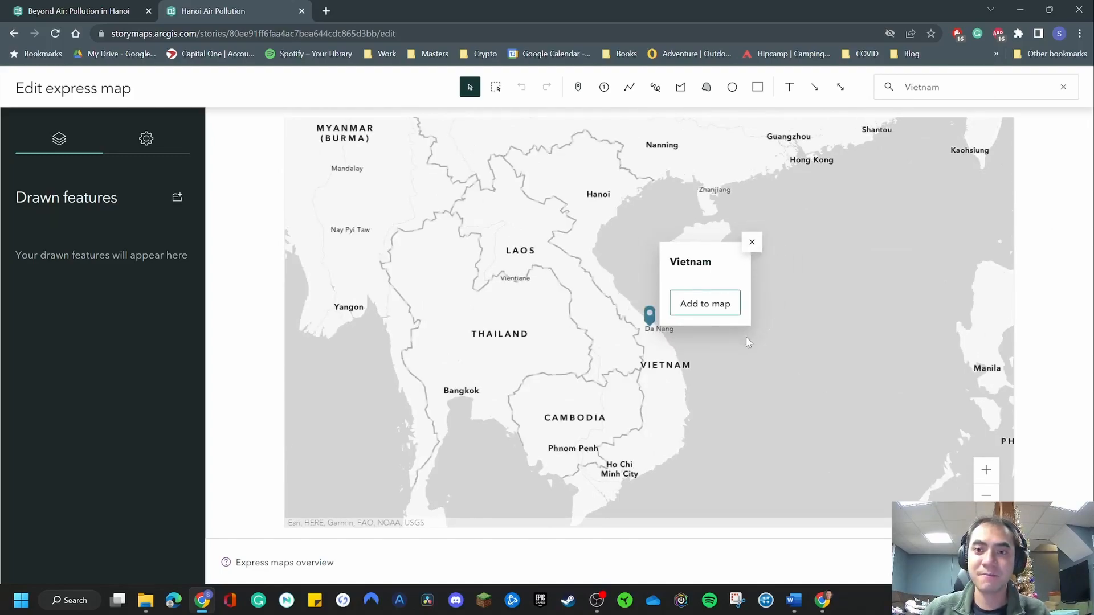
left_click(705, 304)
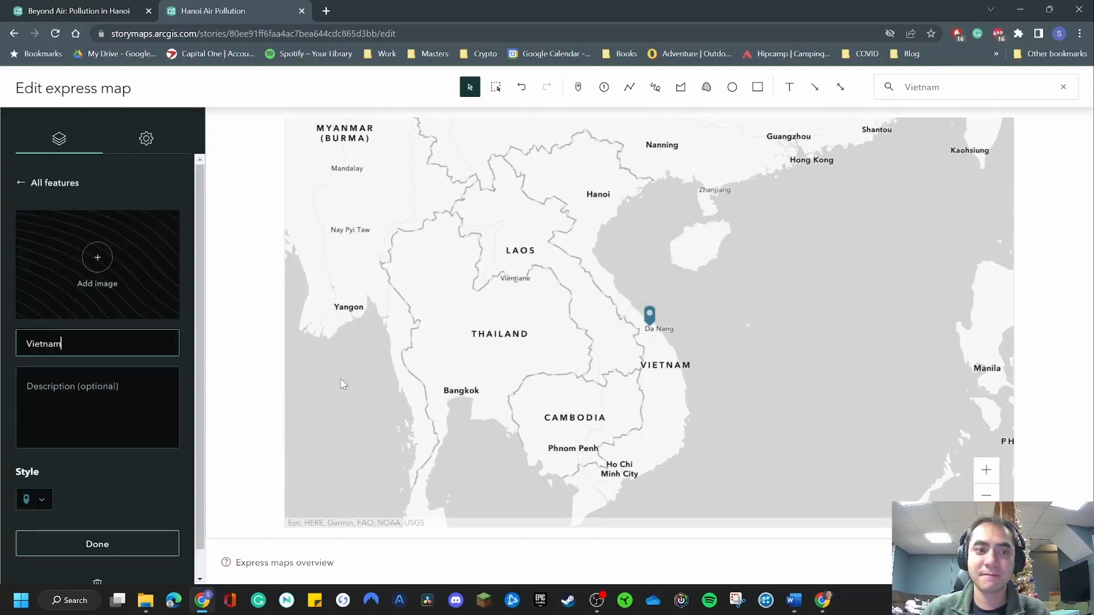
left_click(97, 544)
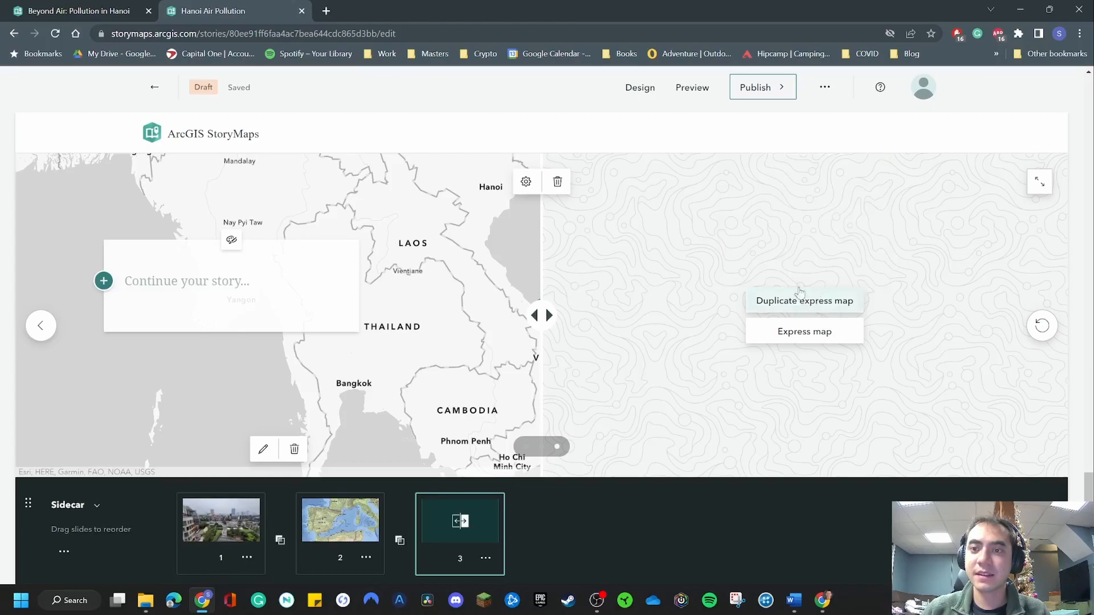
Fill the right side of the swipe with a new express map containing a point for Thailand.
left_click(814, 337)
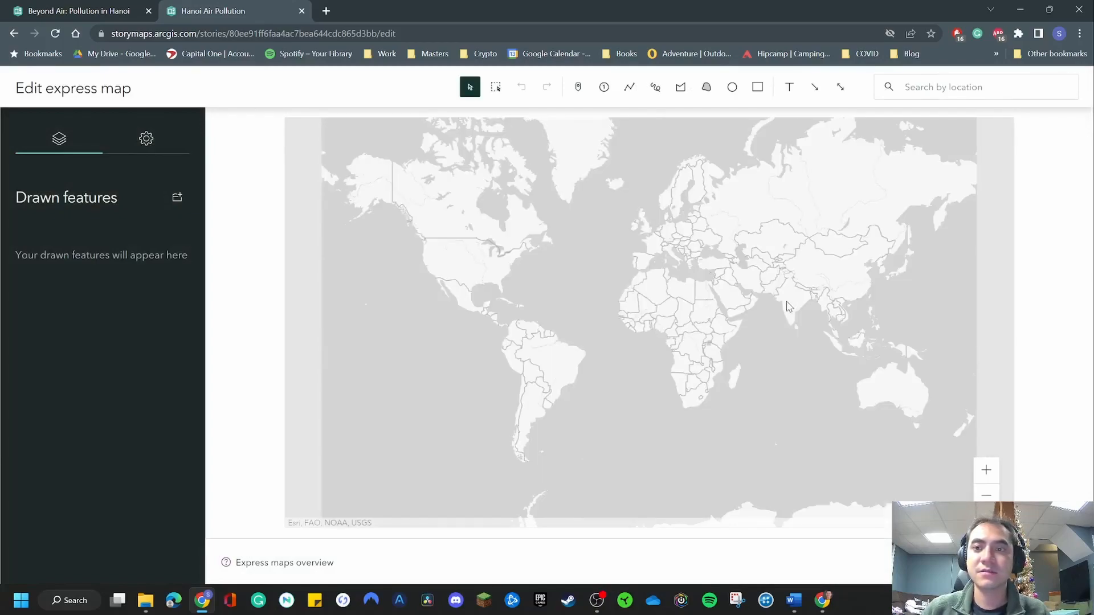
left_click(934, 91)
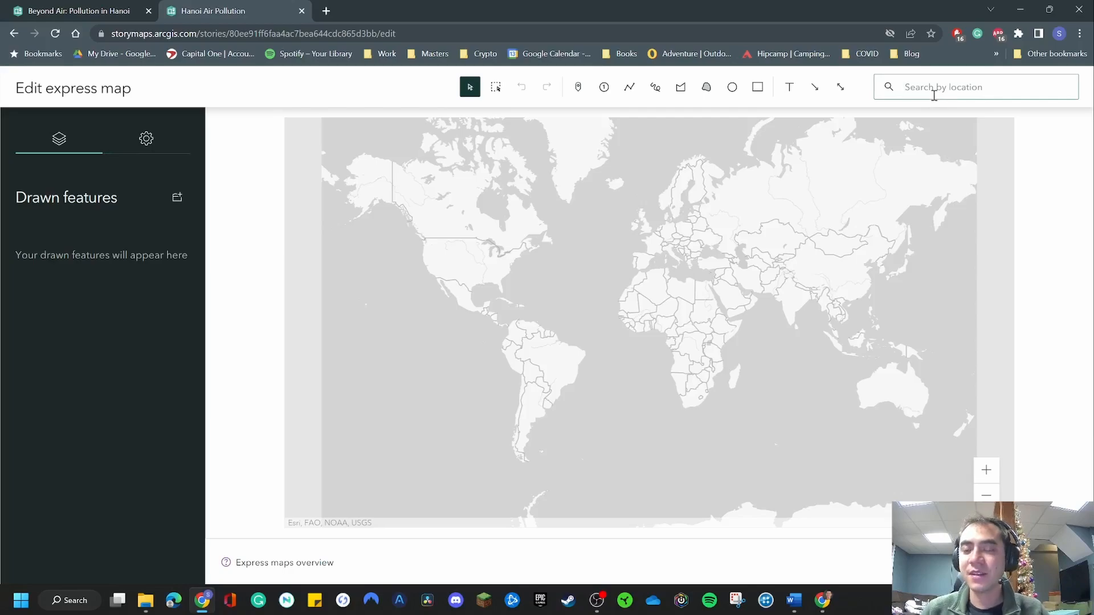
type("thailand")
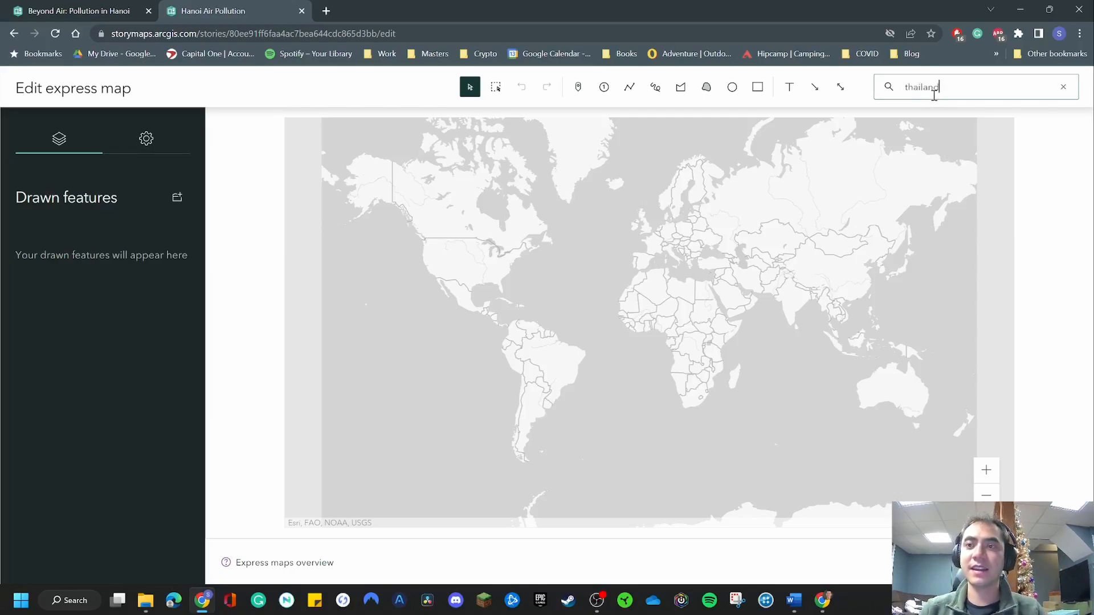
left_click(884, 126)
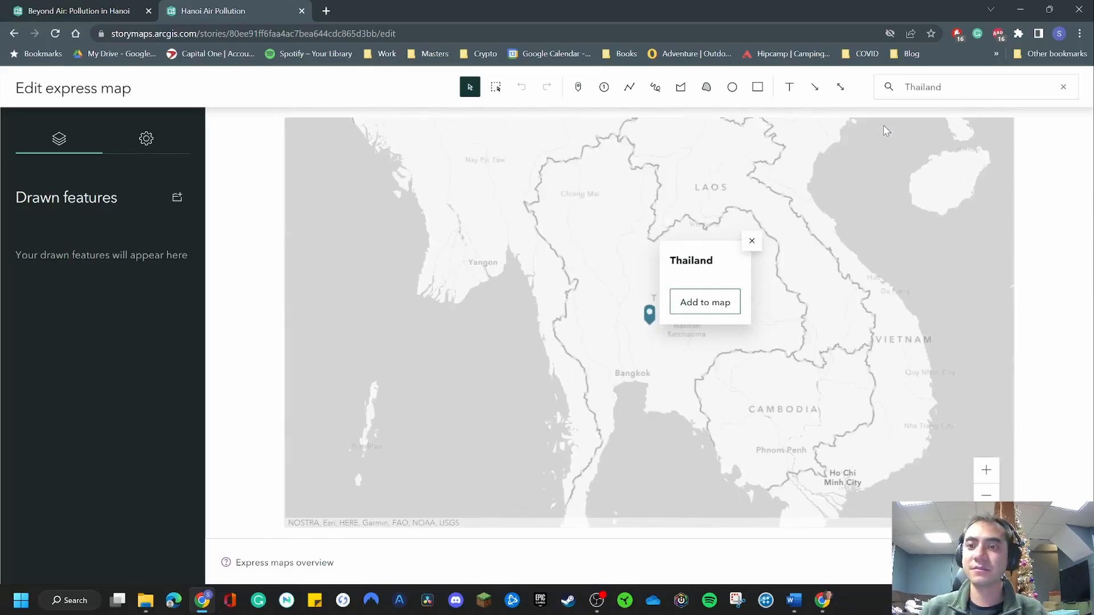
left_click(702, 302)
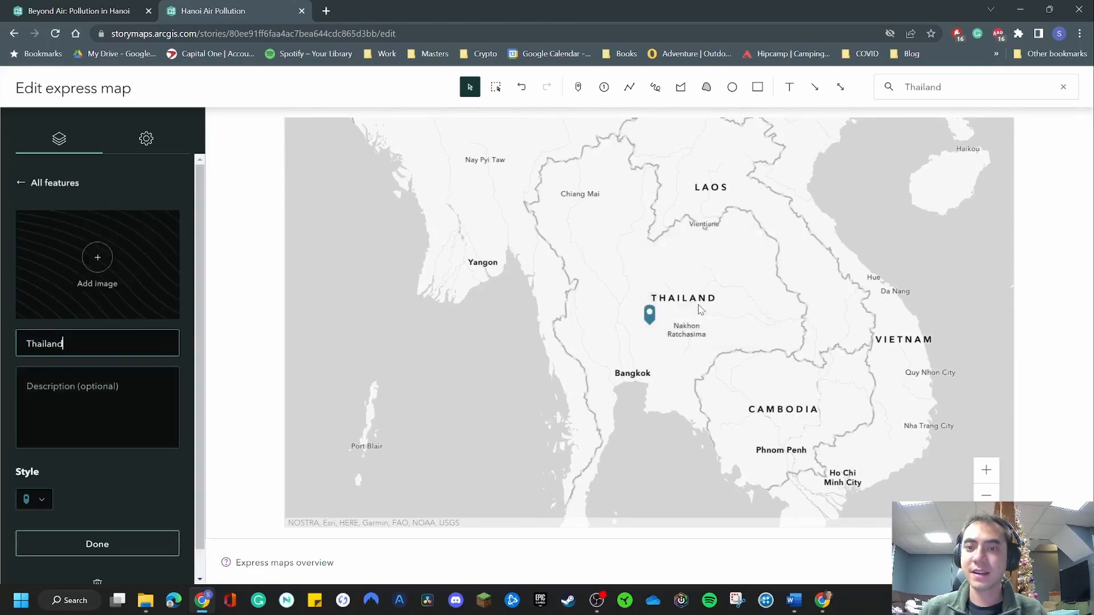
left_click(1040, 562)
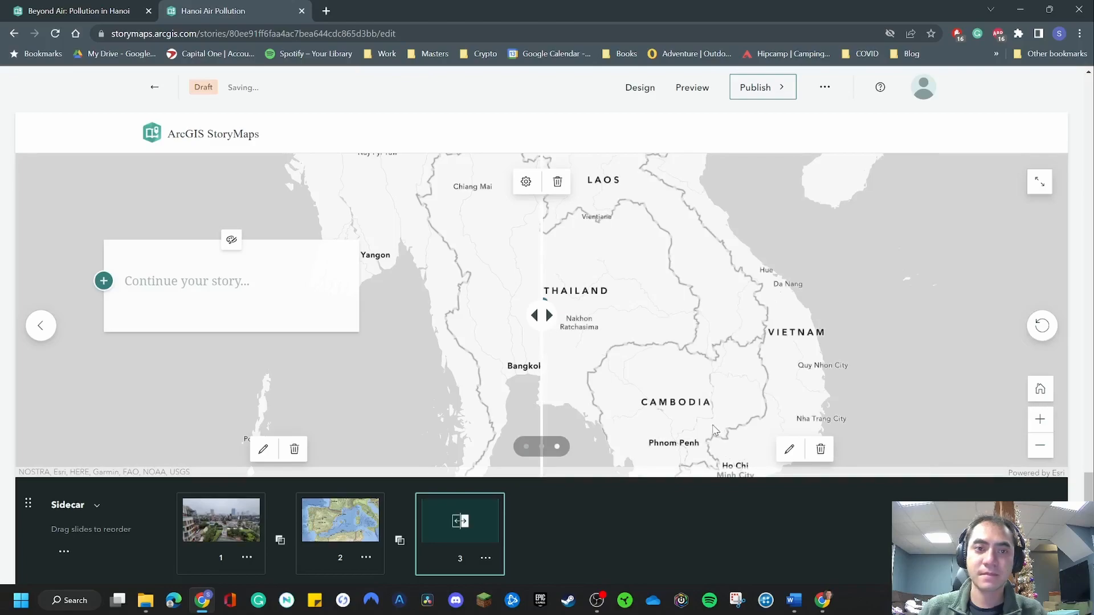
Move the swipe divider slightly to the right to compare the two express maps.
left_click(188, 279)
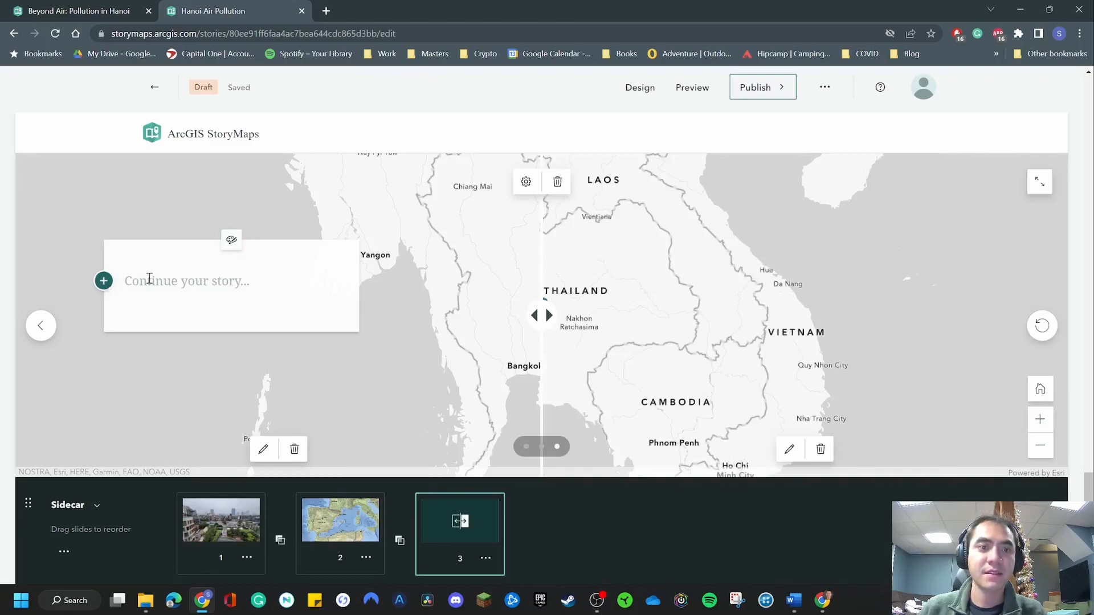
left_click_drag(551, 313, 572, 320)
scroll(586, 518, "down", 5)
scroll(586, 515, "up", 5)
Insert a Sidecar block below the slideshow.
scroll(589, 507, "down", 5)
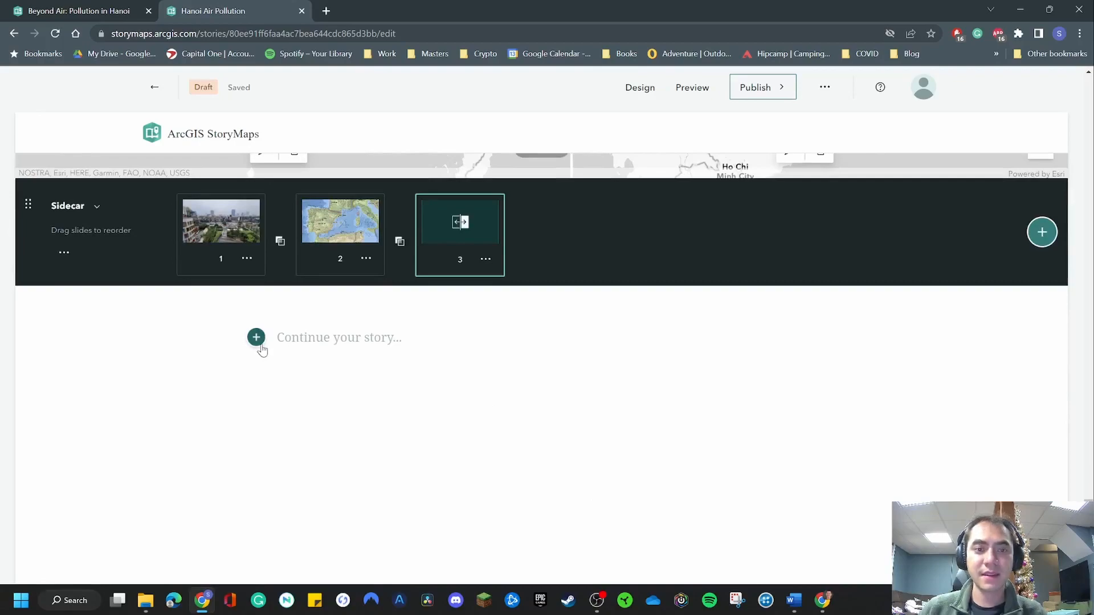
scroll(620, 392, "up", 3)
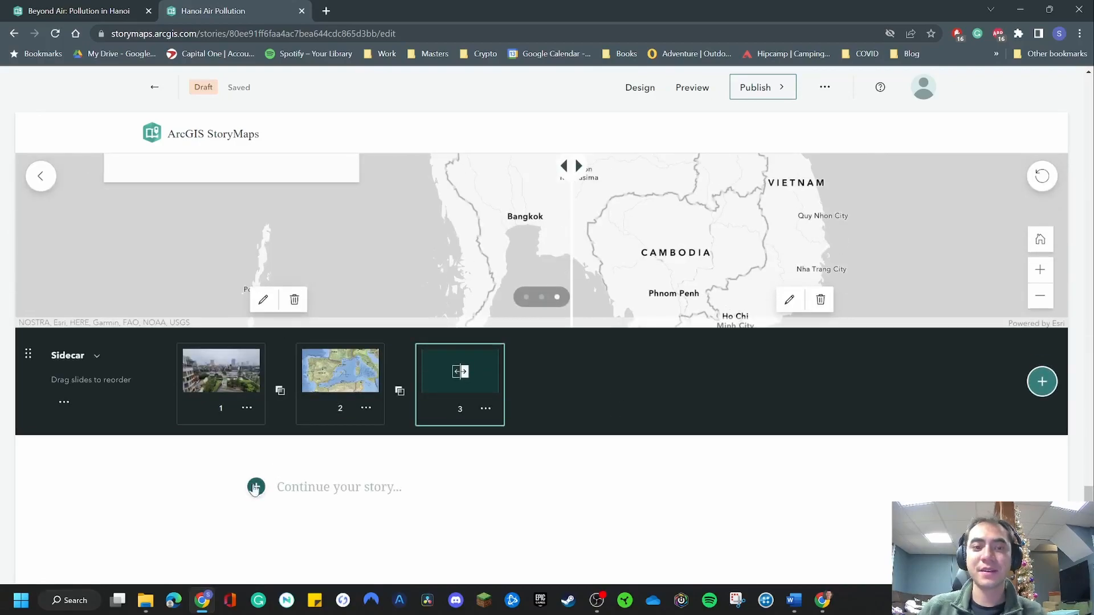
scroll(516, 440, "down", 3)
left_click(256, 337)
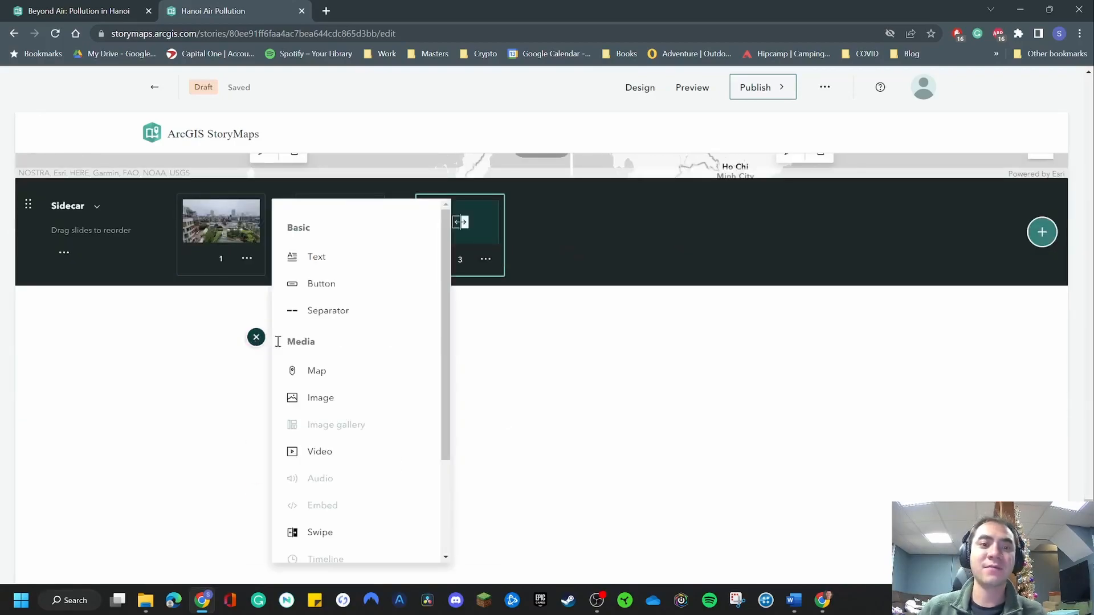
scroll(378, 408, "down", 3)
mouse_move(363, 483)
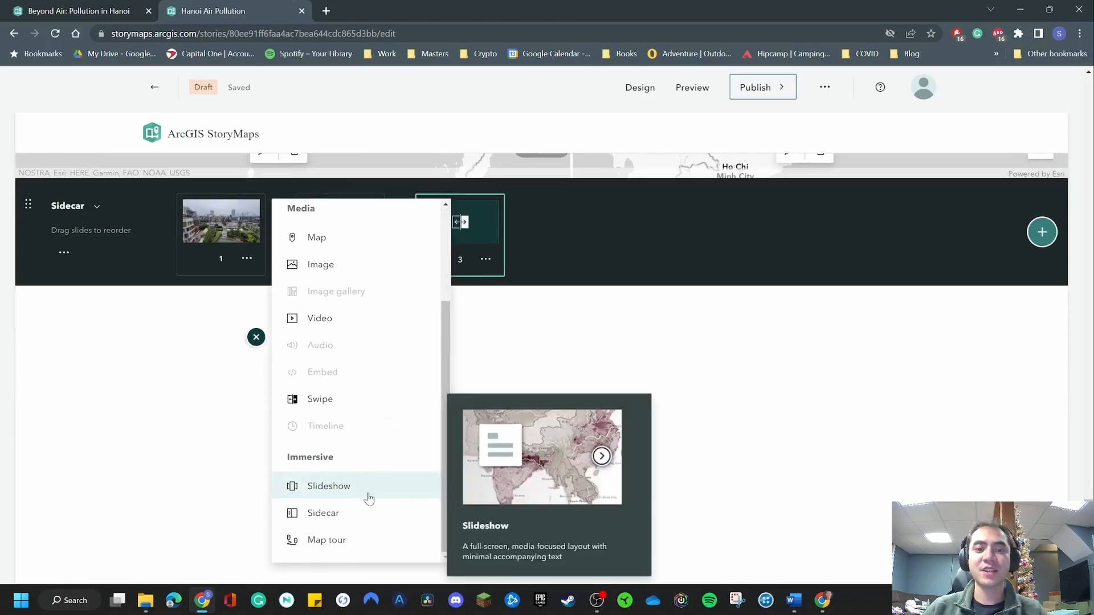
mouse_move(376, 516)
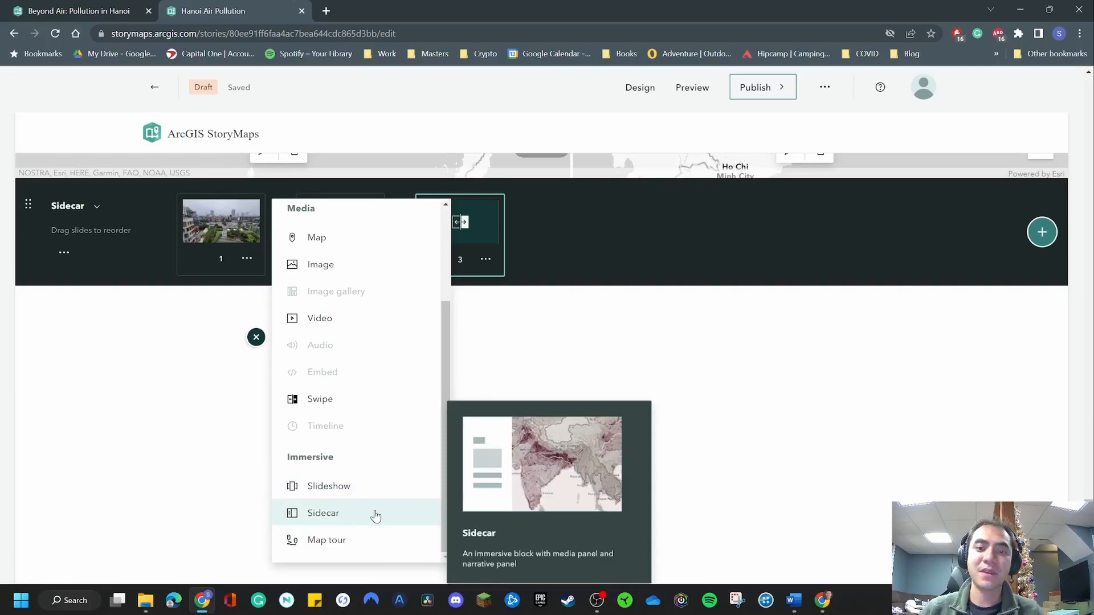
left_click(375, 516)
Review the available layouts for the new sidecar and apply the Floating layout.
scroll(628, 412, "down", 2)
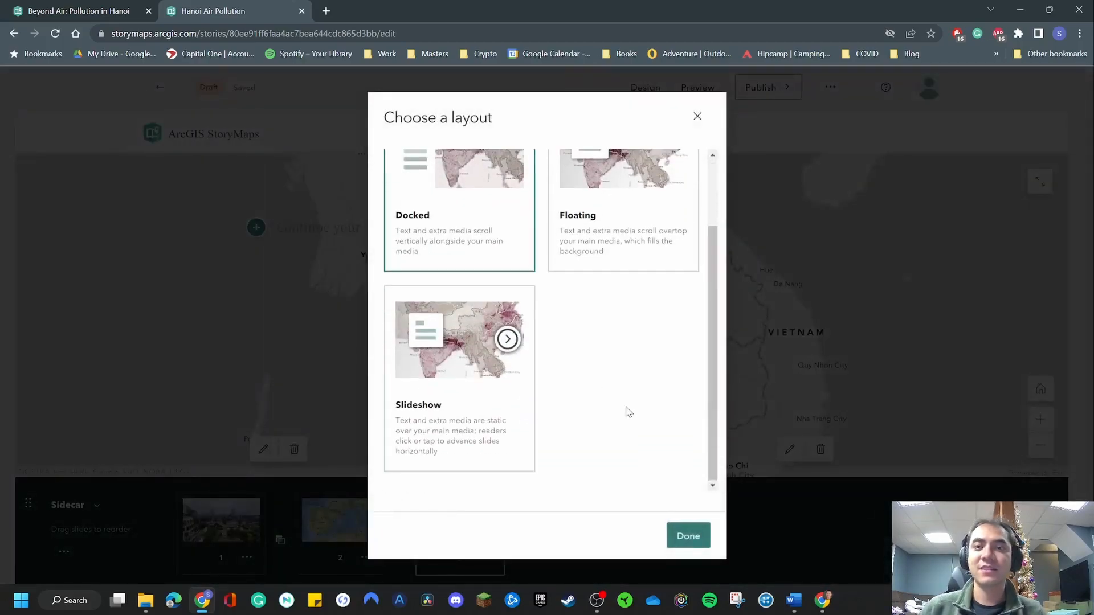
scroll(608, 393, "up", 2)
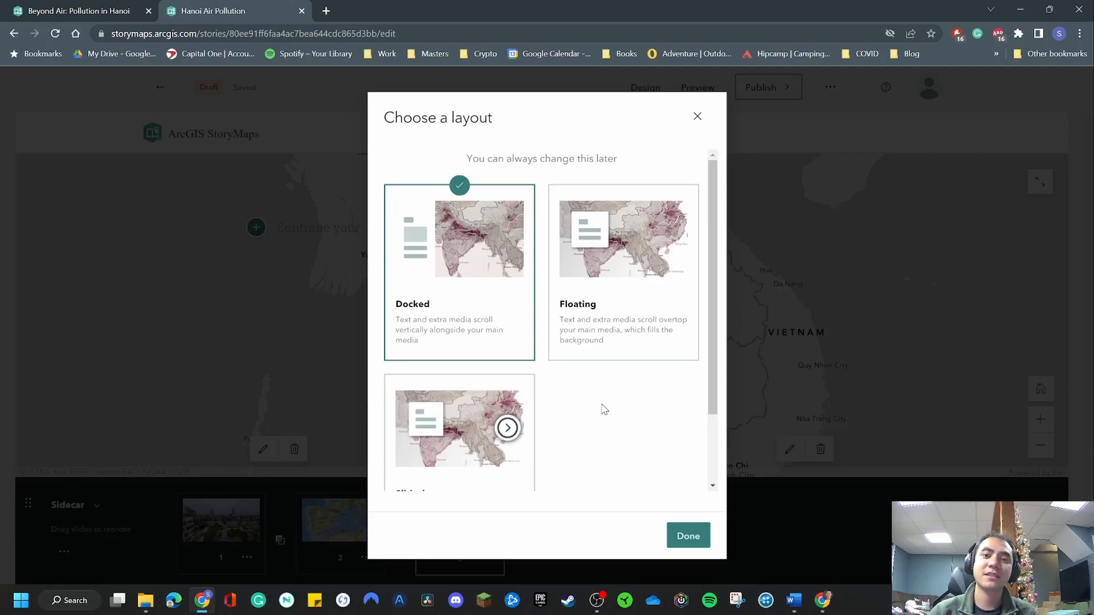
scroll(596, 419, "down", 2)
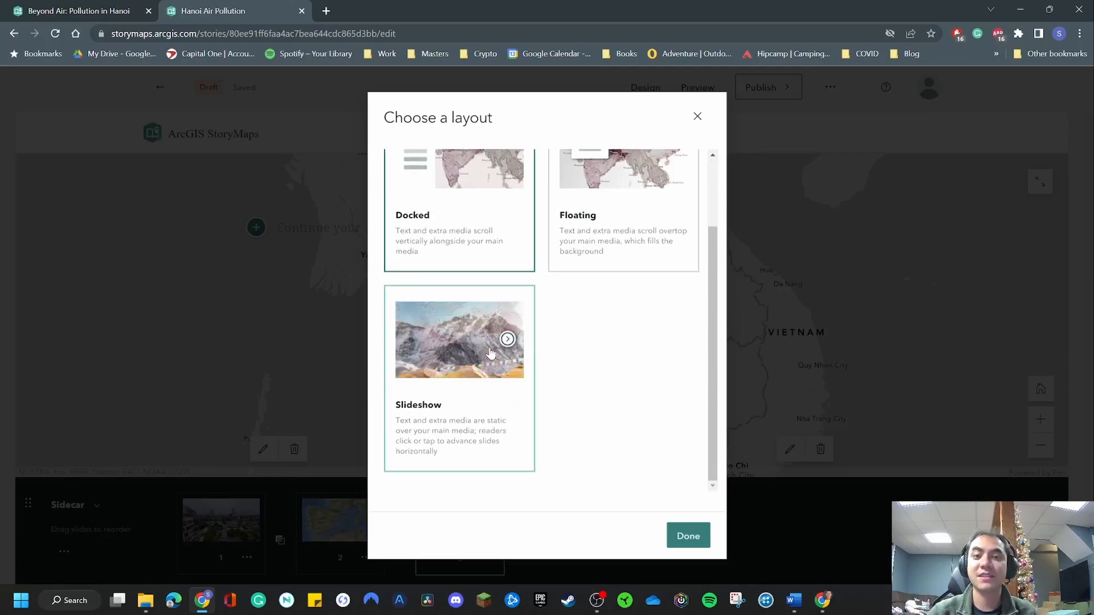
scroll(591, 386, "up", 2)
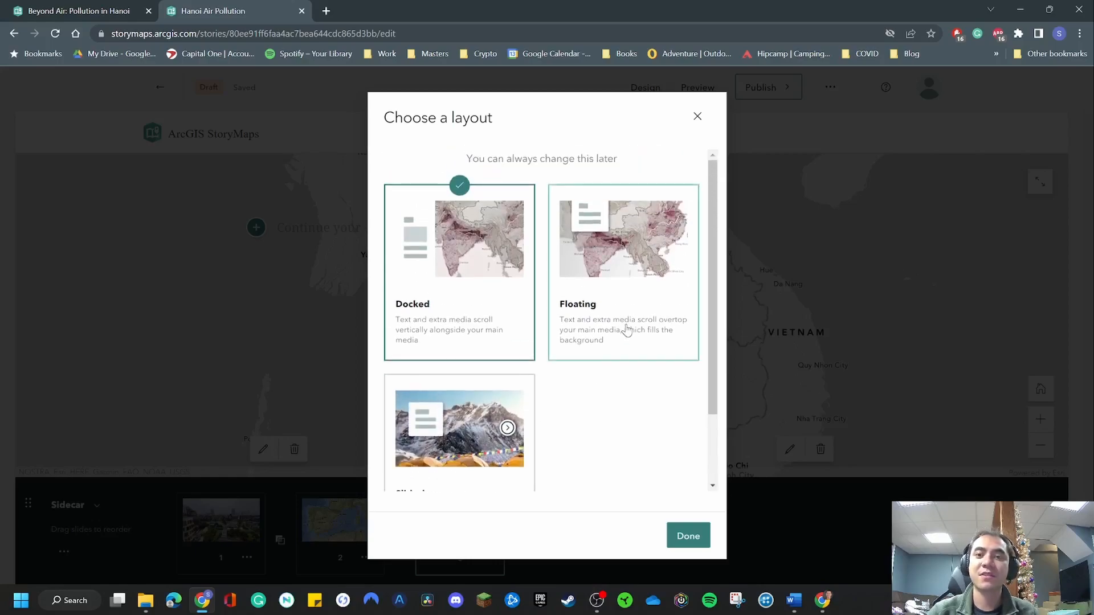
left_click(627, 331)
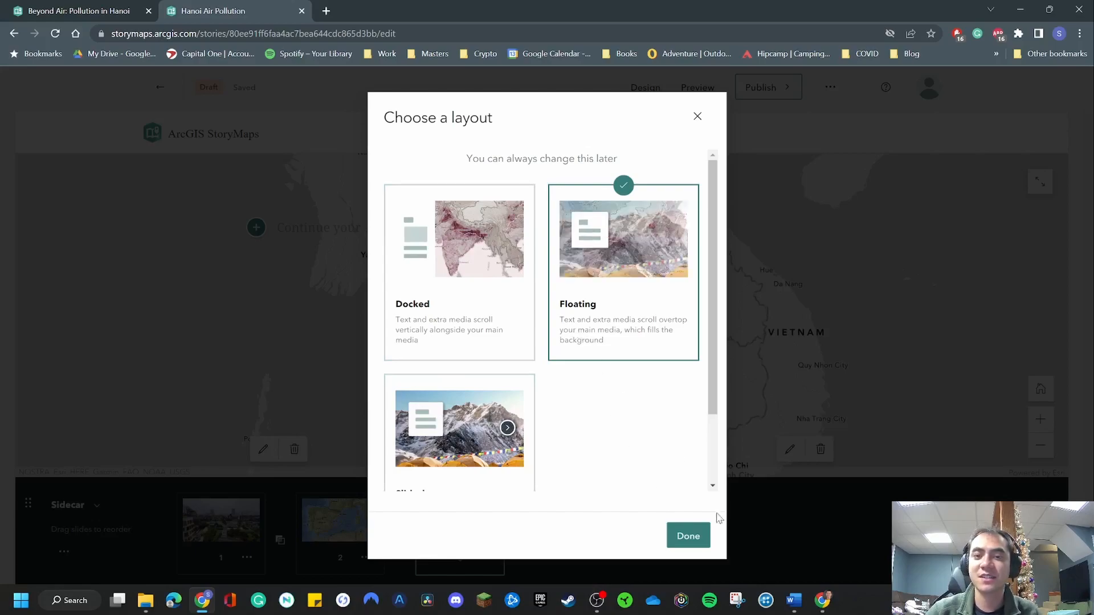
left_click(687, 536)
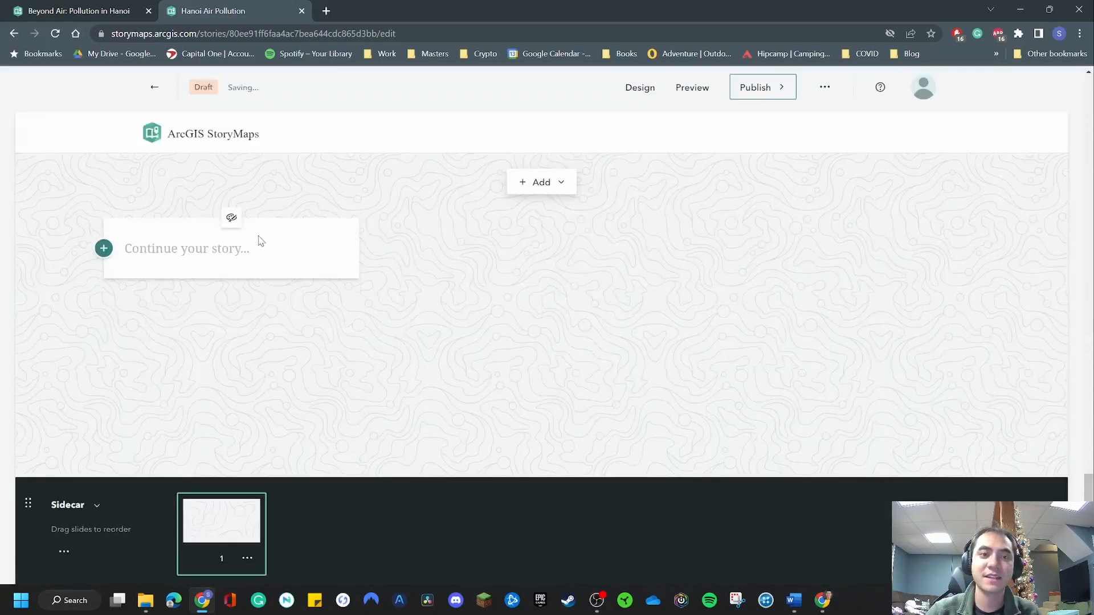
left_click(534, 178)
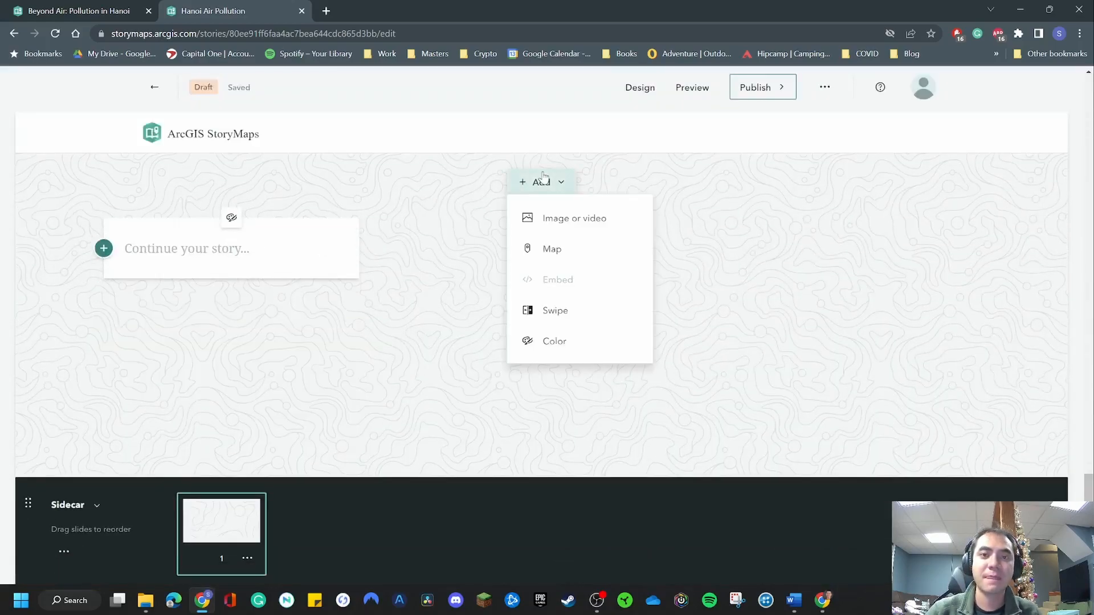
left_click(569, 224)
left_click(736, 147)
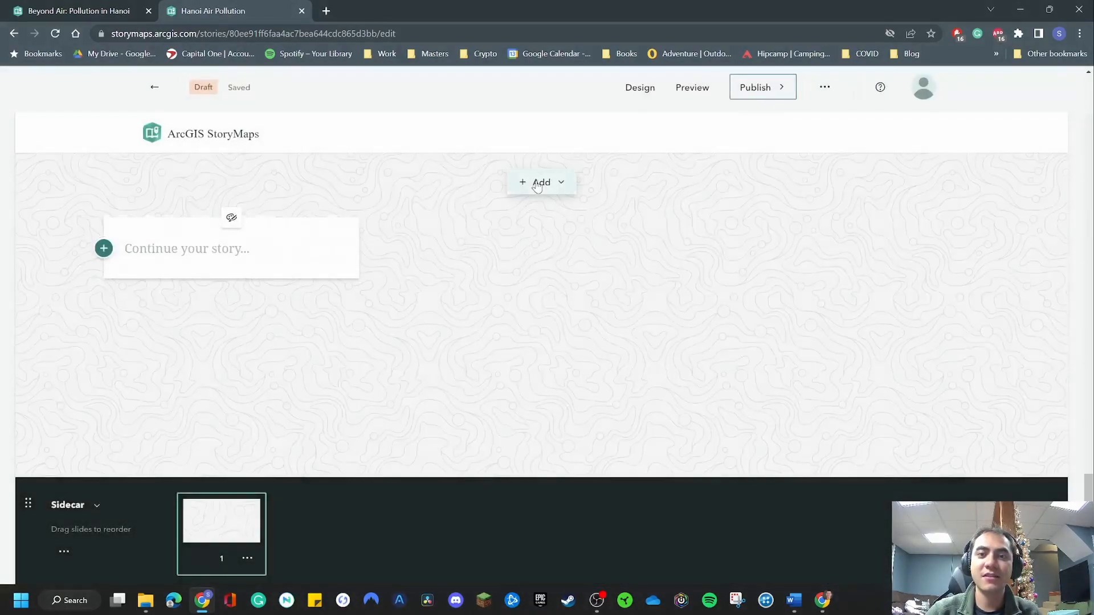
Fill the first sidecar slide's background with an uploaded photo, trying Garbage by River before using Do not Dump sign.
left_click(545, 183)
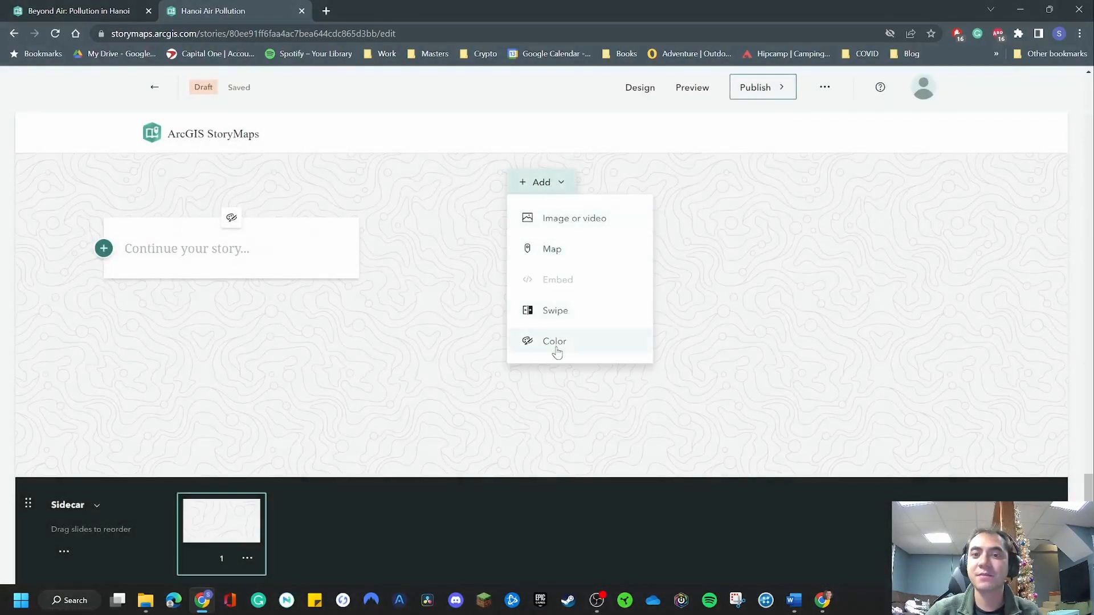
left_click(551, 223)
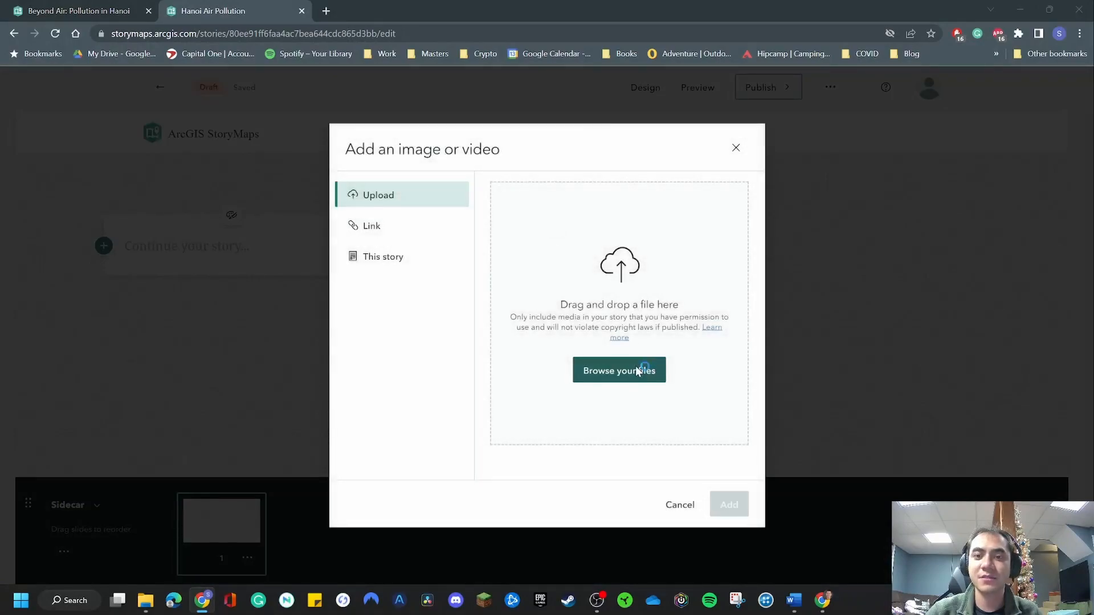
left_click(639, 371)
scroll(416, 231, "down", 1)
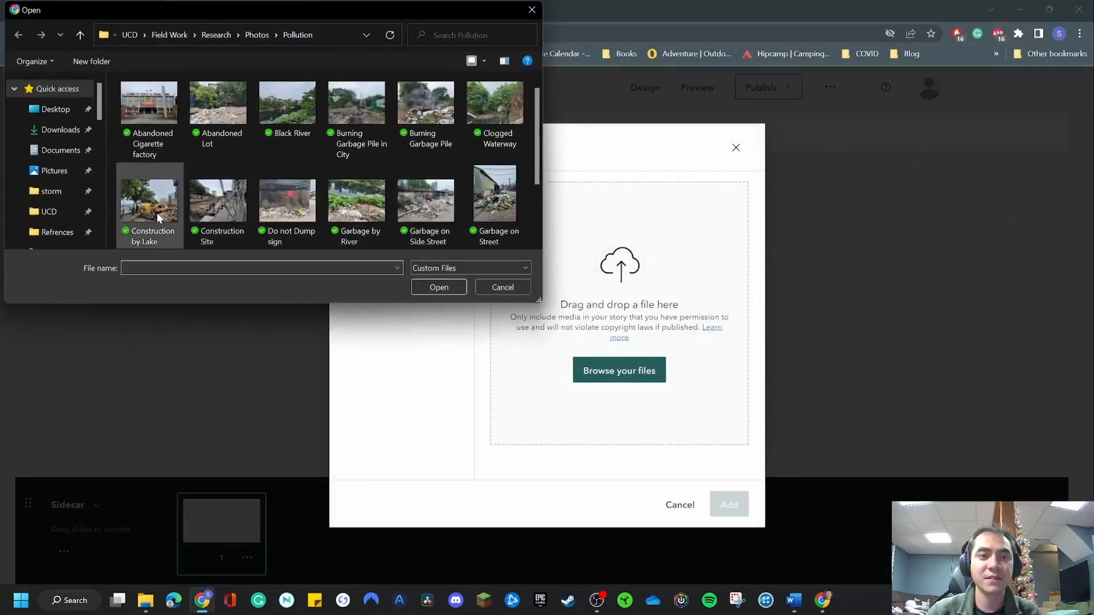
double_click(344, 206)
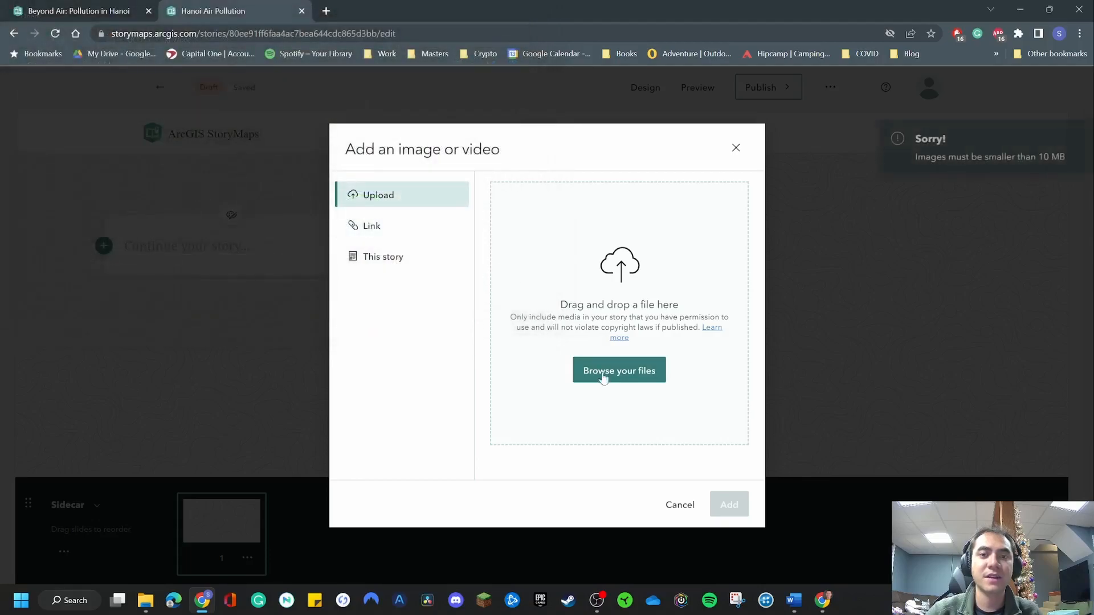
left_click(644, 379)
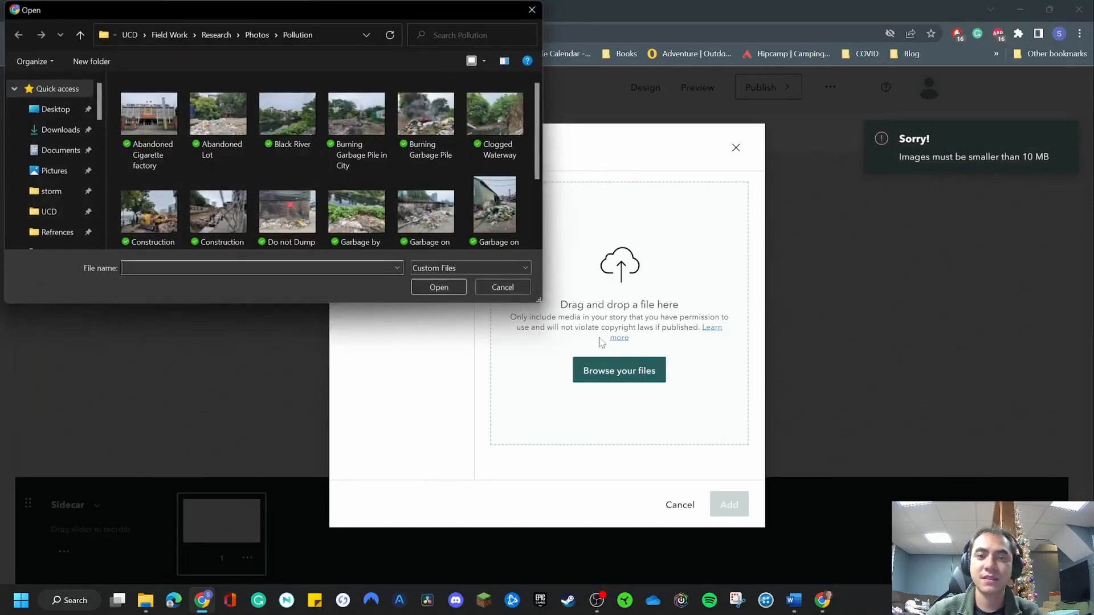
double_click(275, 218)
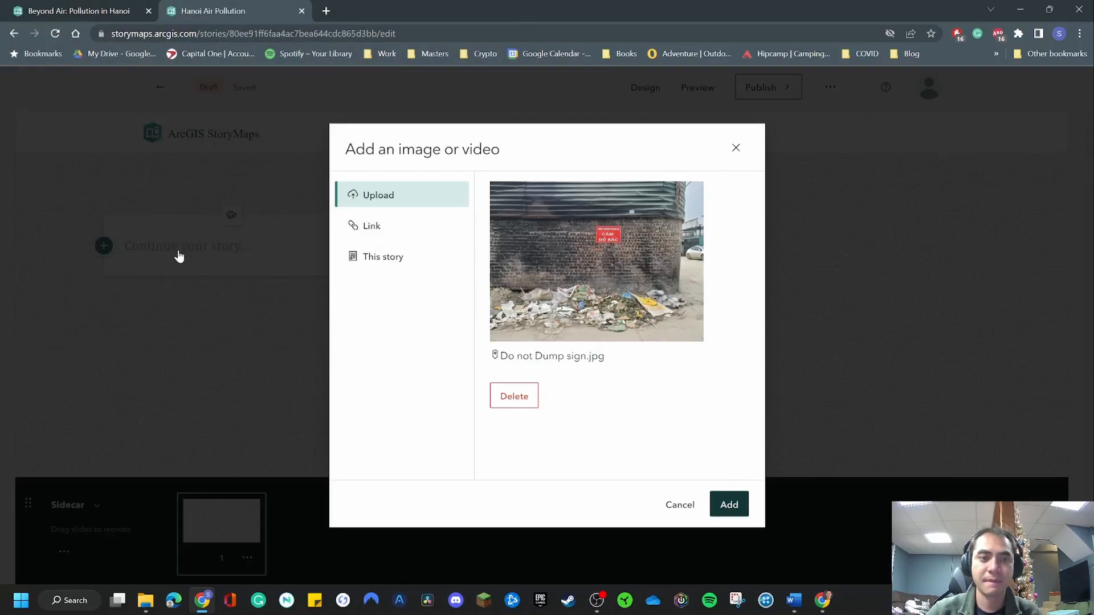
Write "Sign translates to 'do not dump'" in the floating text panel of the first sidecar slide.
type("S")
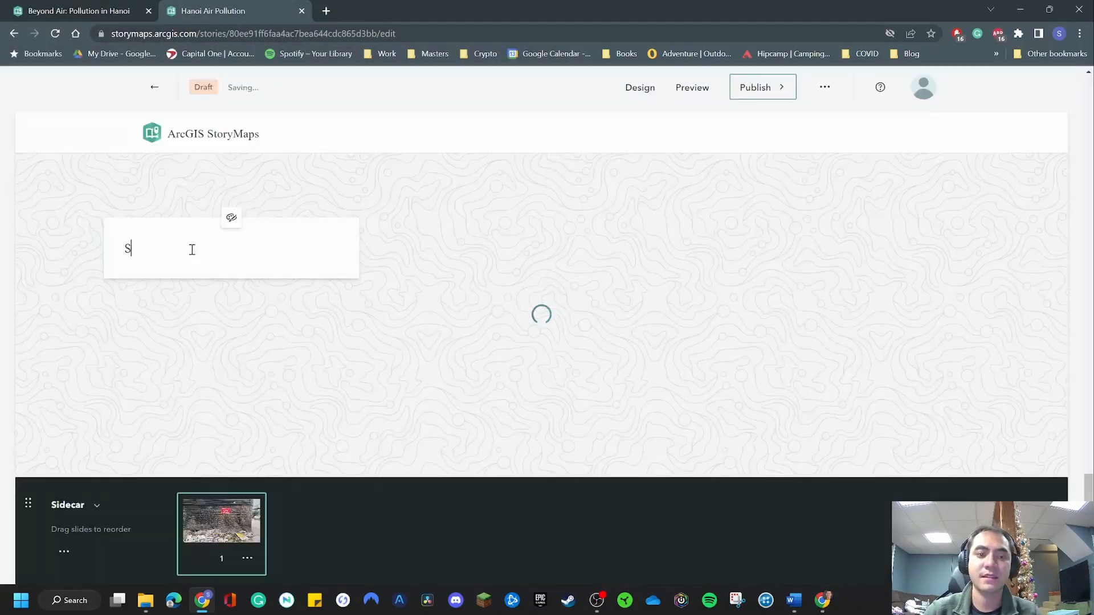
type("ign translates")
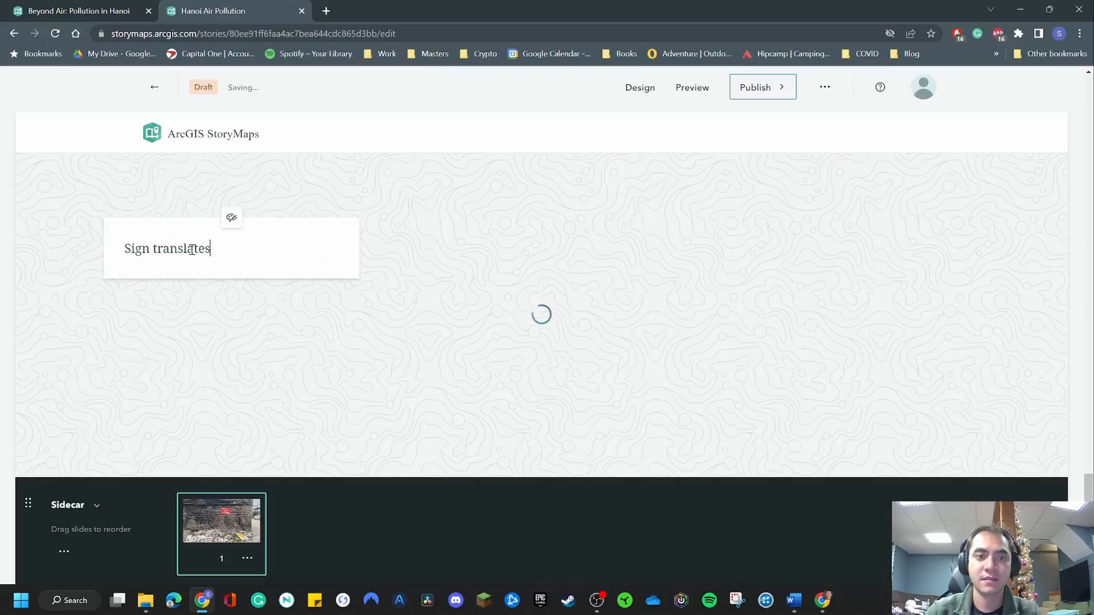
type(" to do not dump")
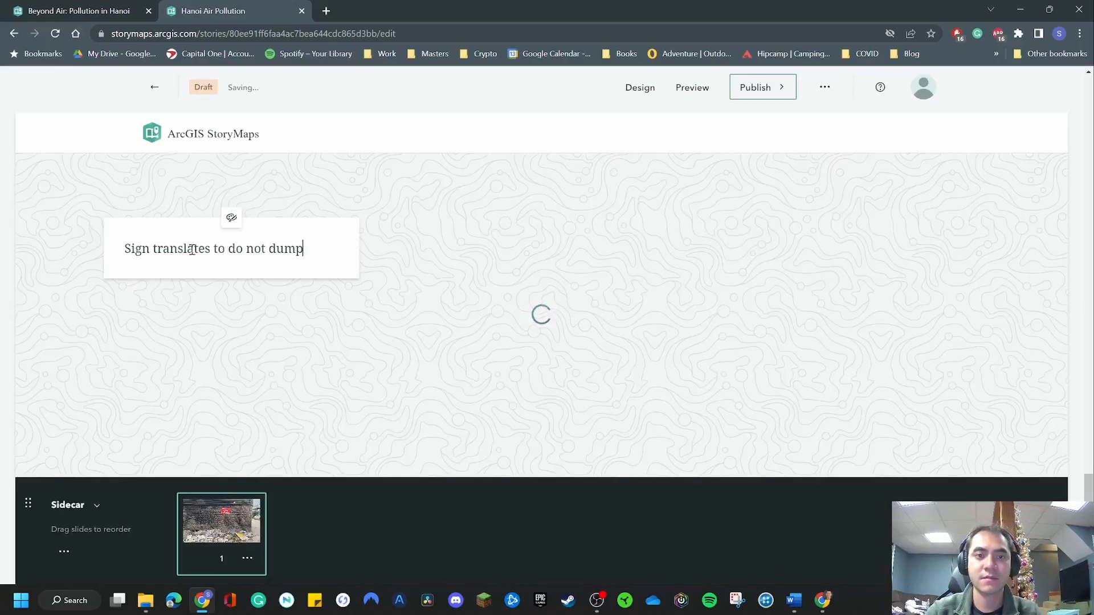
left_click(227, 247)
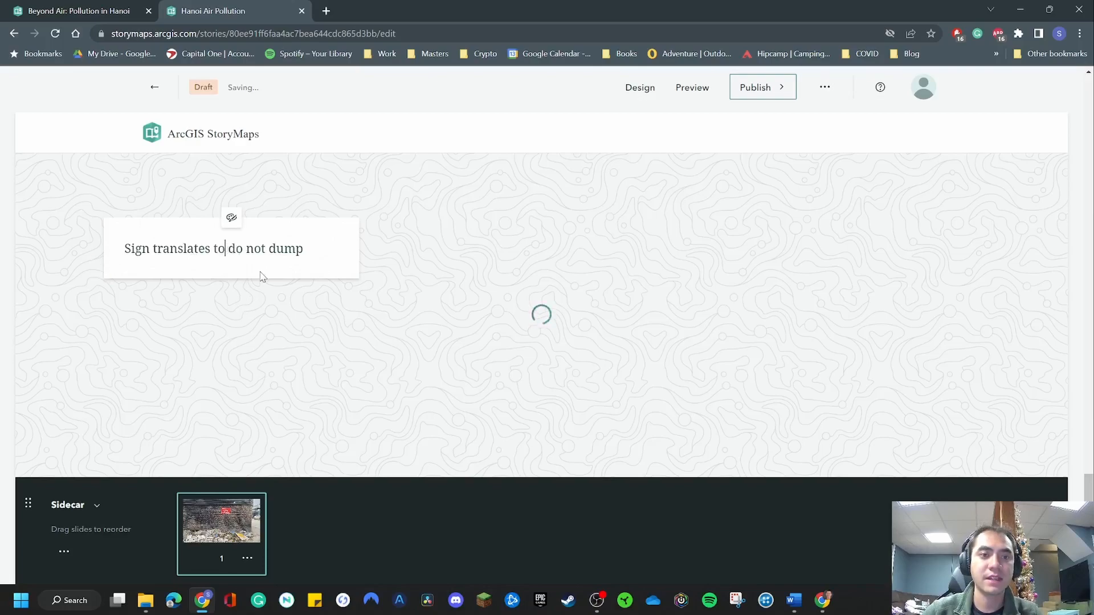
type("'")
key("End")
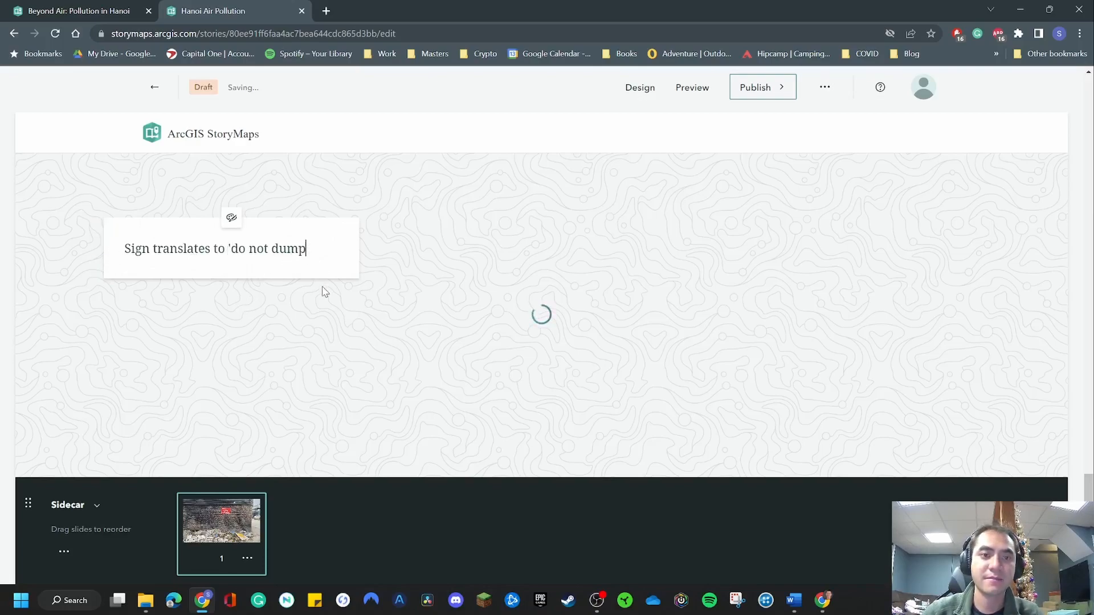
Add a second and a third blank slide to the sidecar.
scroll(276, 514, "down", 1)
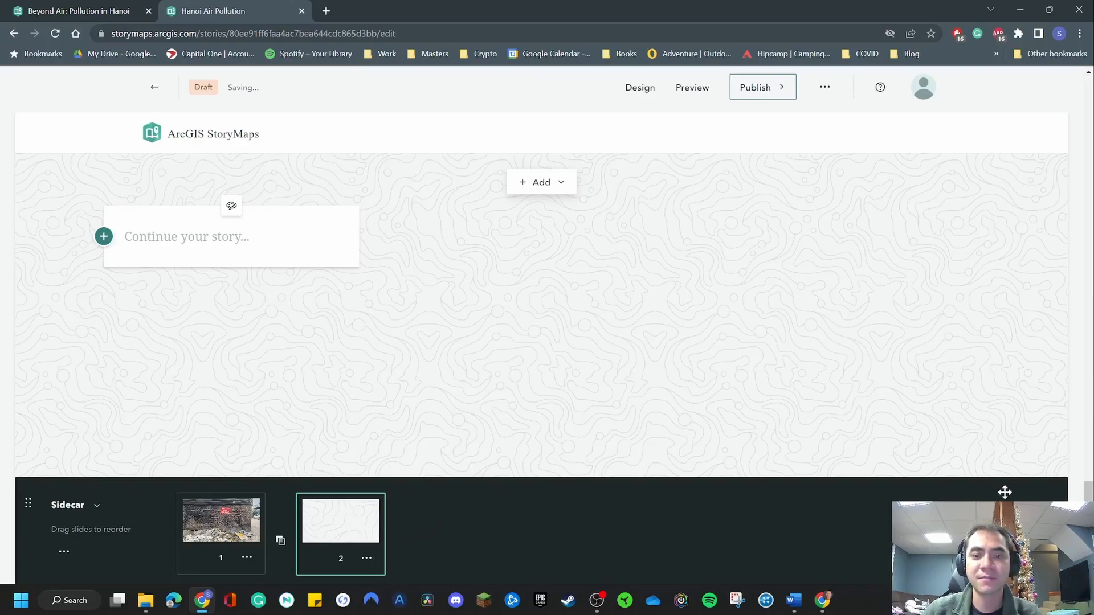
left_click(1032, 534)
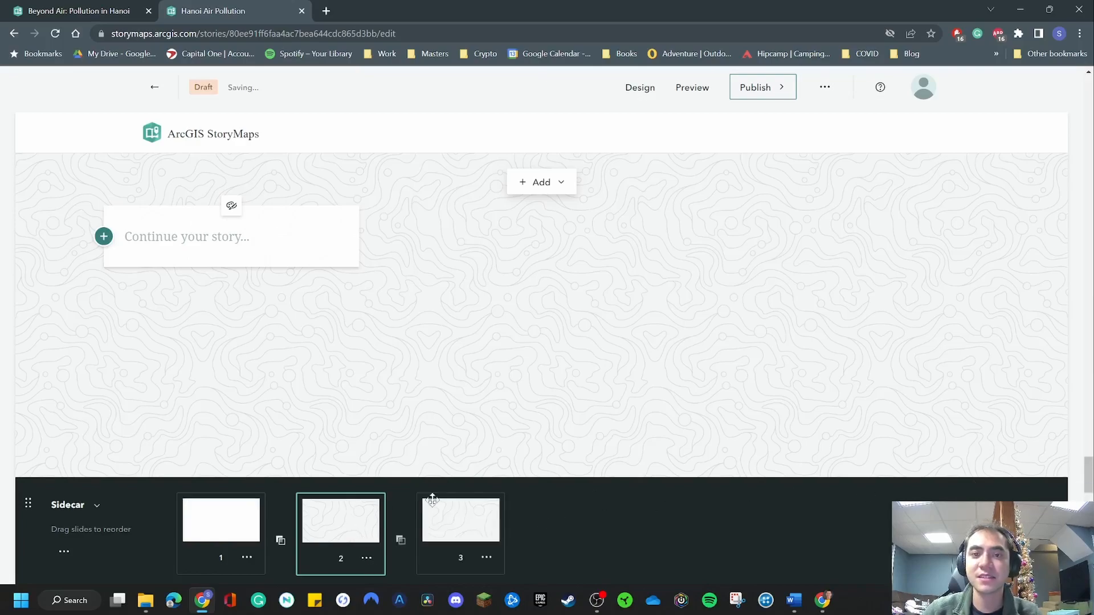
left_click(456, 527)
Fill the second sidecar slide with an uploaded photo, trying Clogged Waterway and Abandoned Lot before using Abandoned Cigarette factory.
left_click(341, 530)
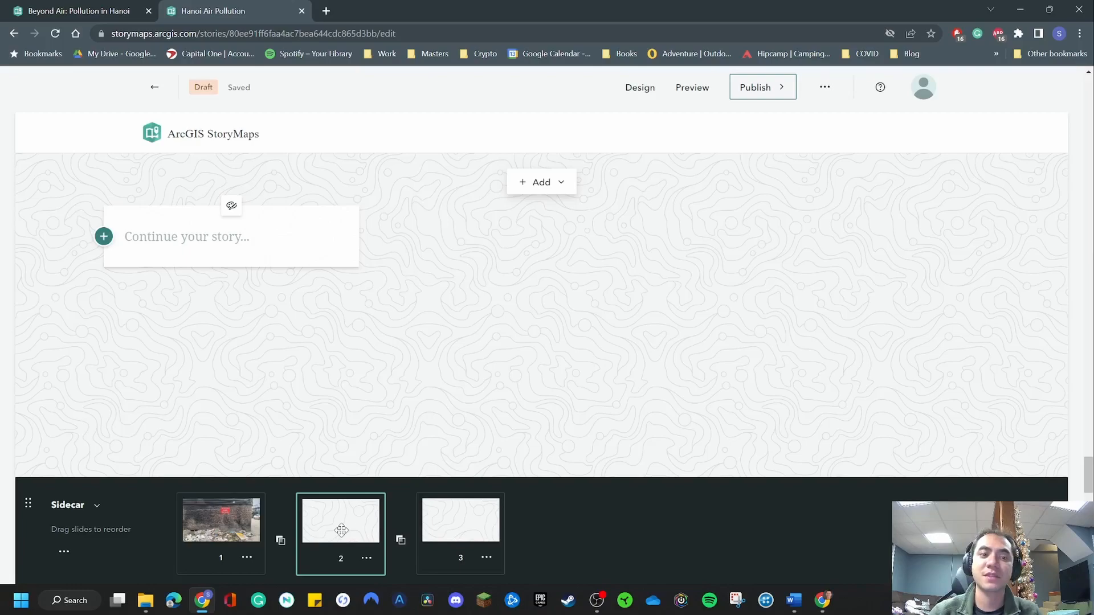
left_click(541, 182)
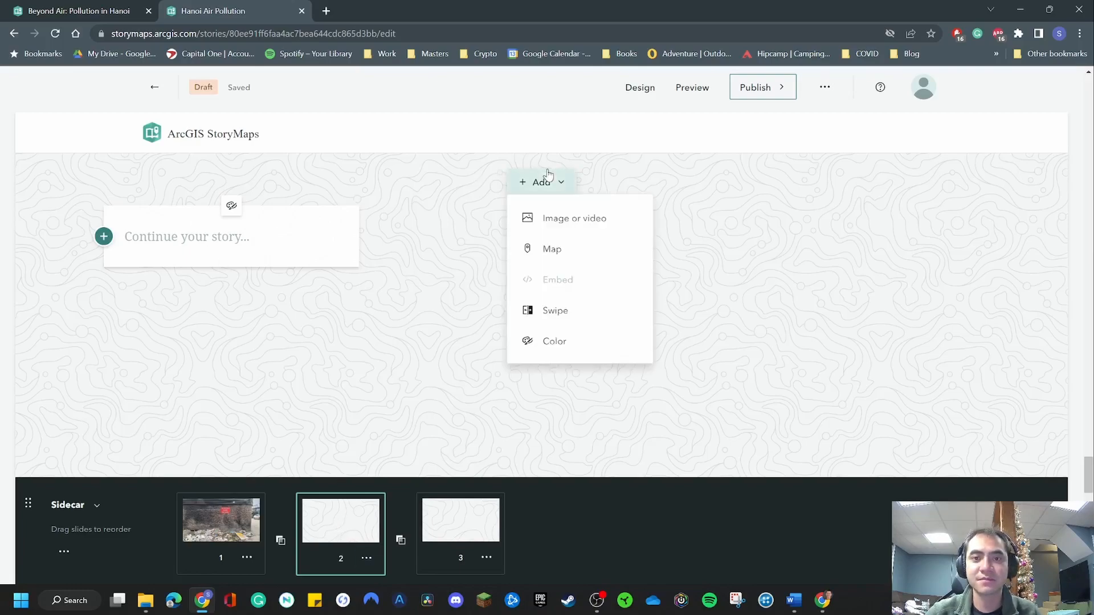
left_click(562, 217)
left_click(642, 365)
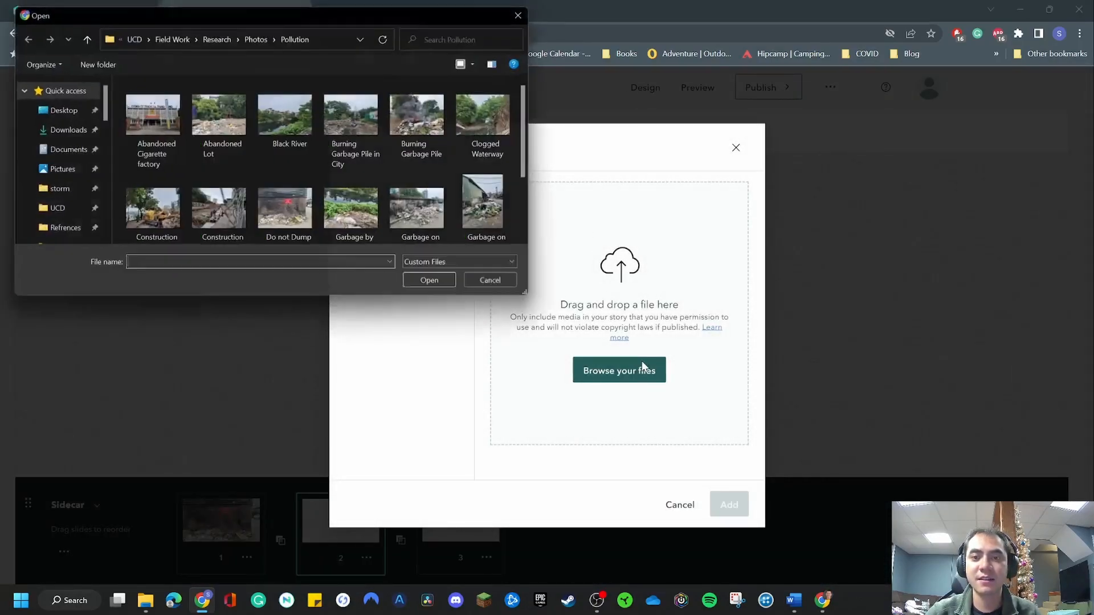
double_click(486, 110)
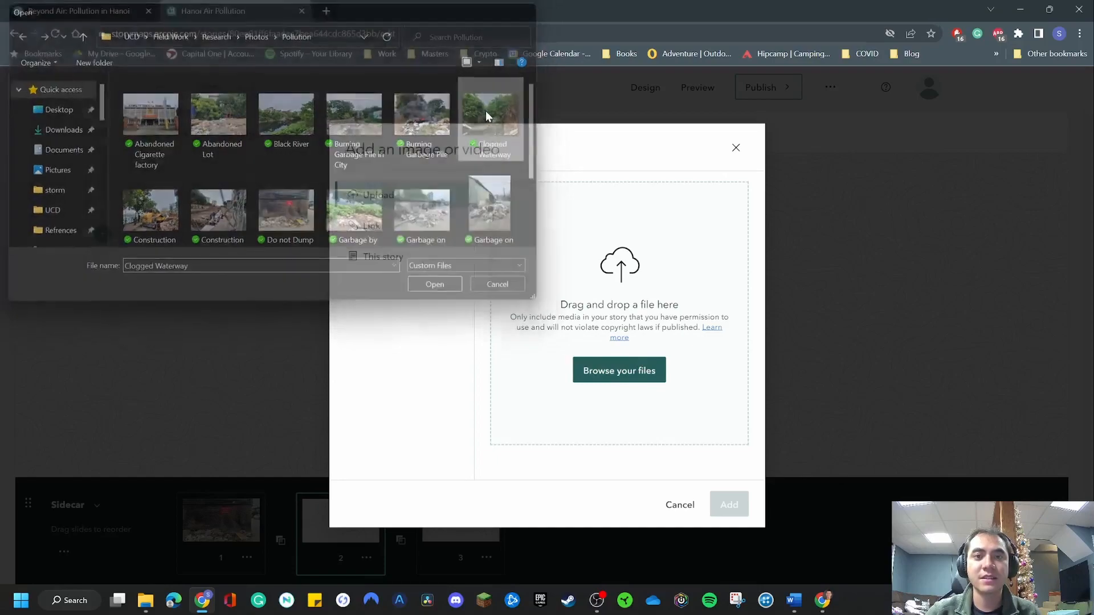
left_click(629, 379)
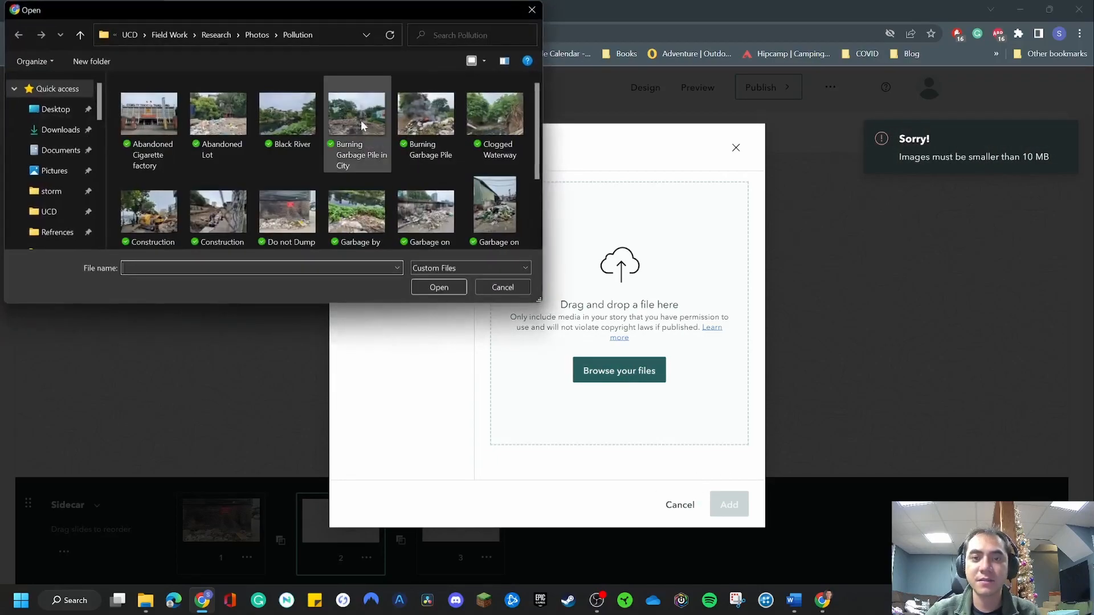
double_click(218, 114)
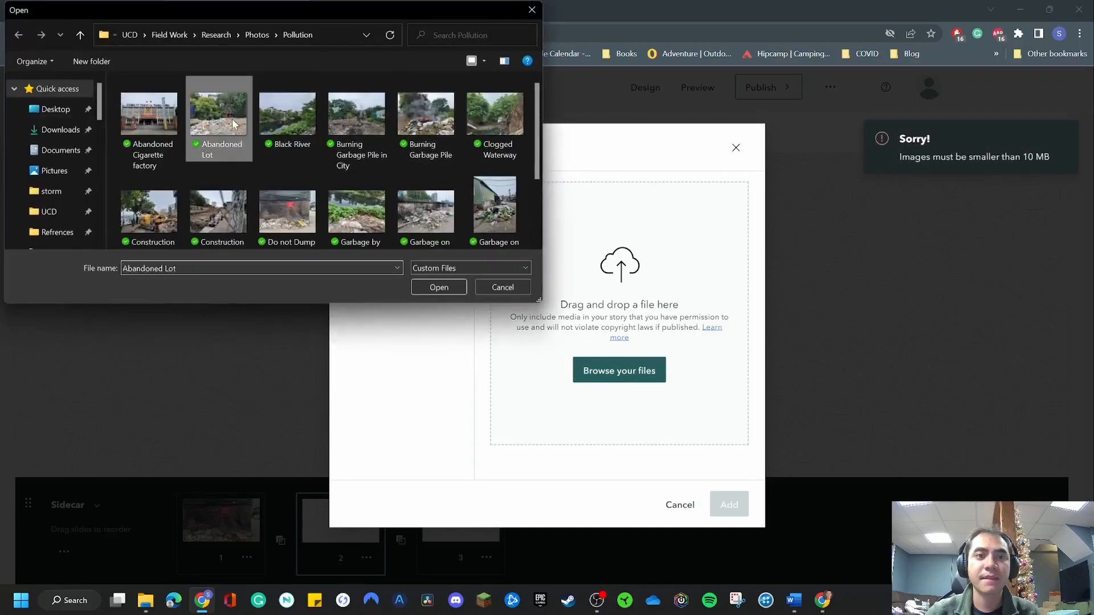
left_click(634, 381)
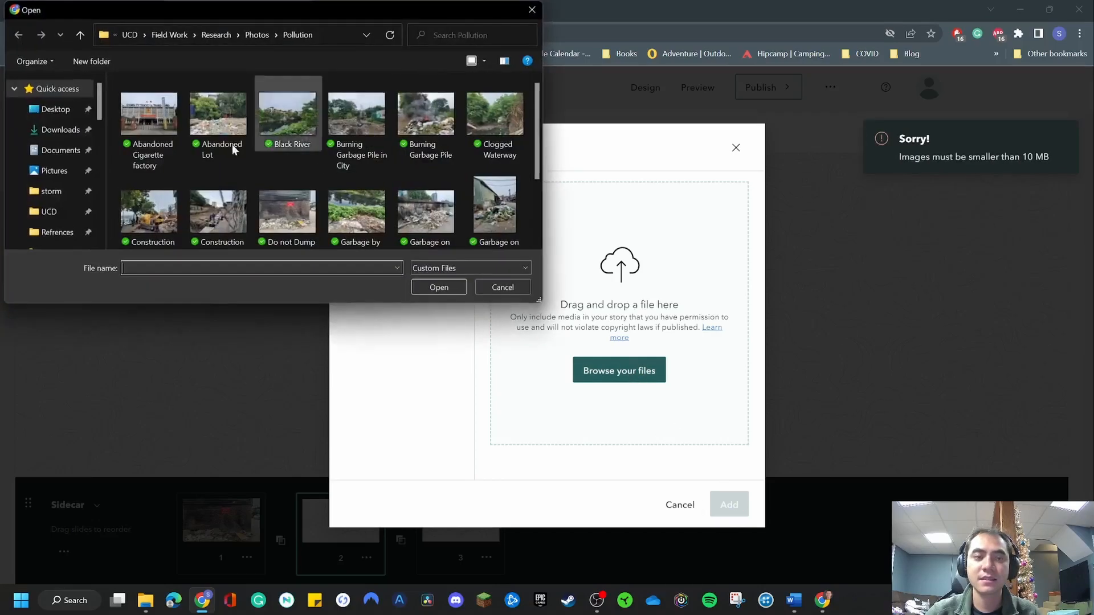
double_click(146, 140)
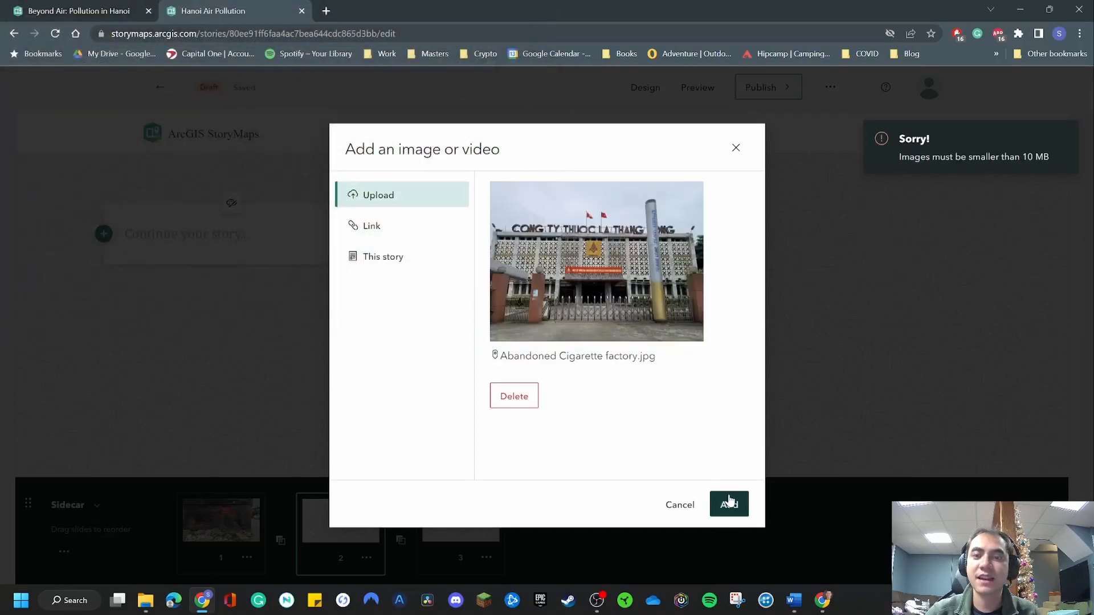
left_click(729, 504)
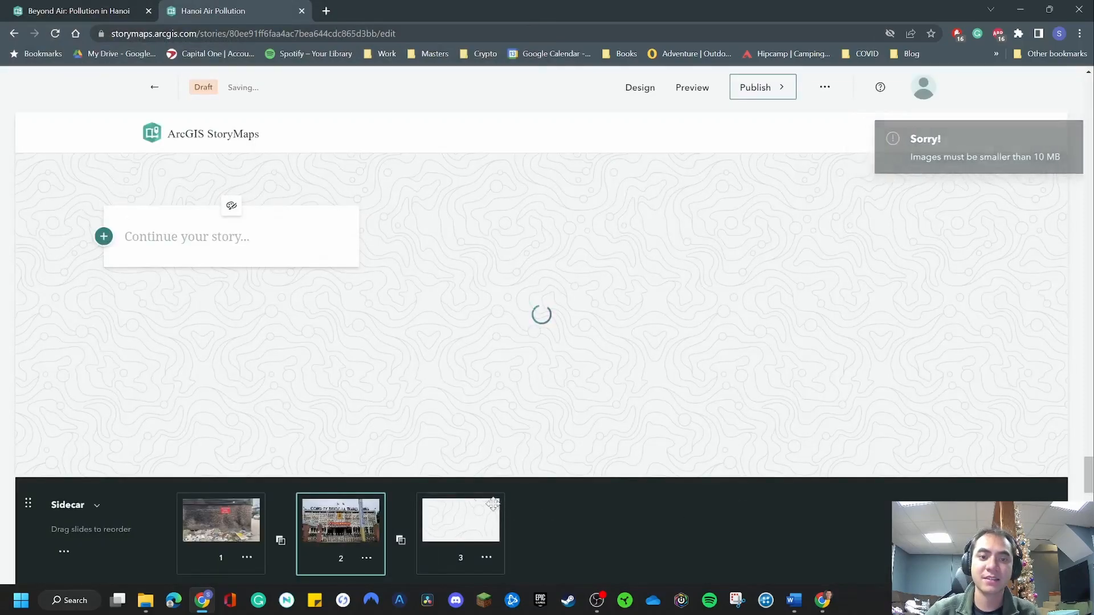
Delete the empty third slide from the sidecar.
left_click(461, 520)
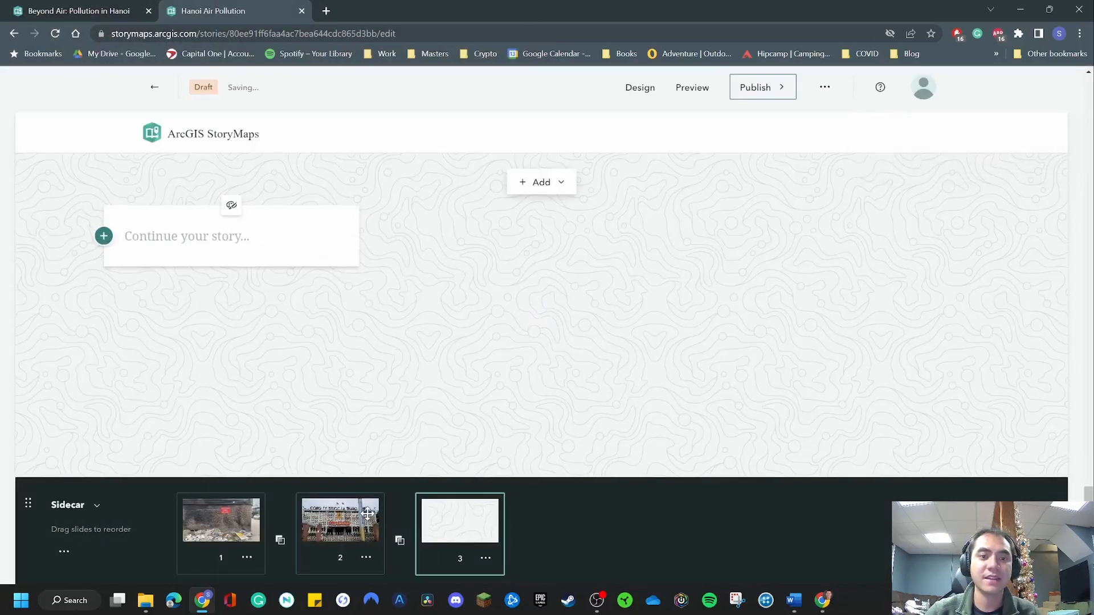
left_click(486, 560)
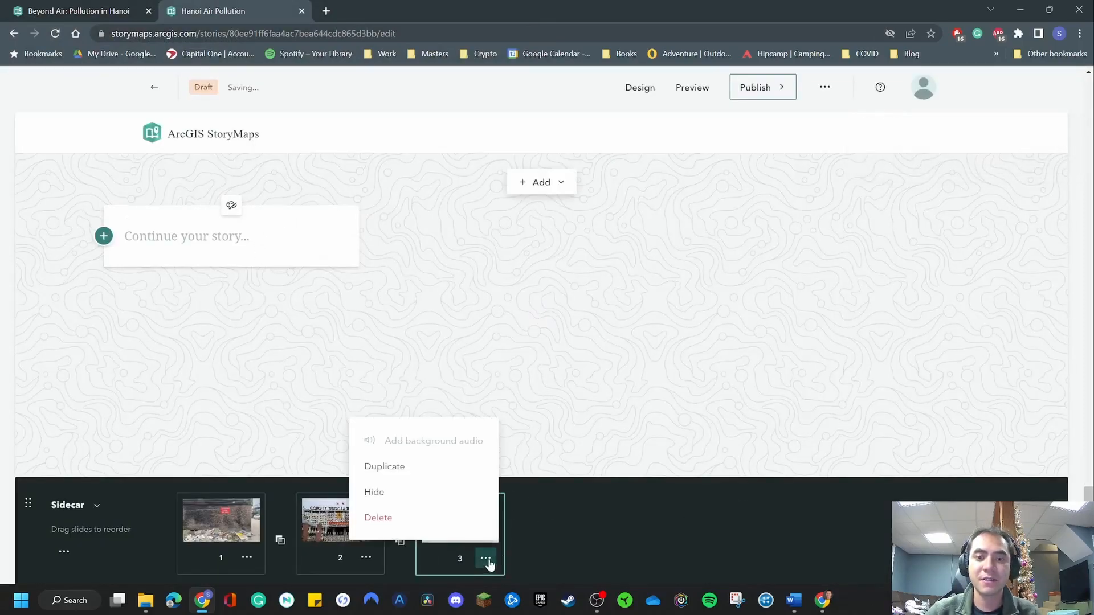
left_click(407, 527)
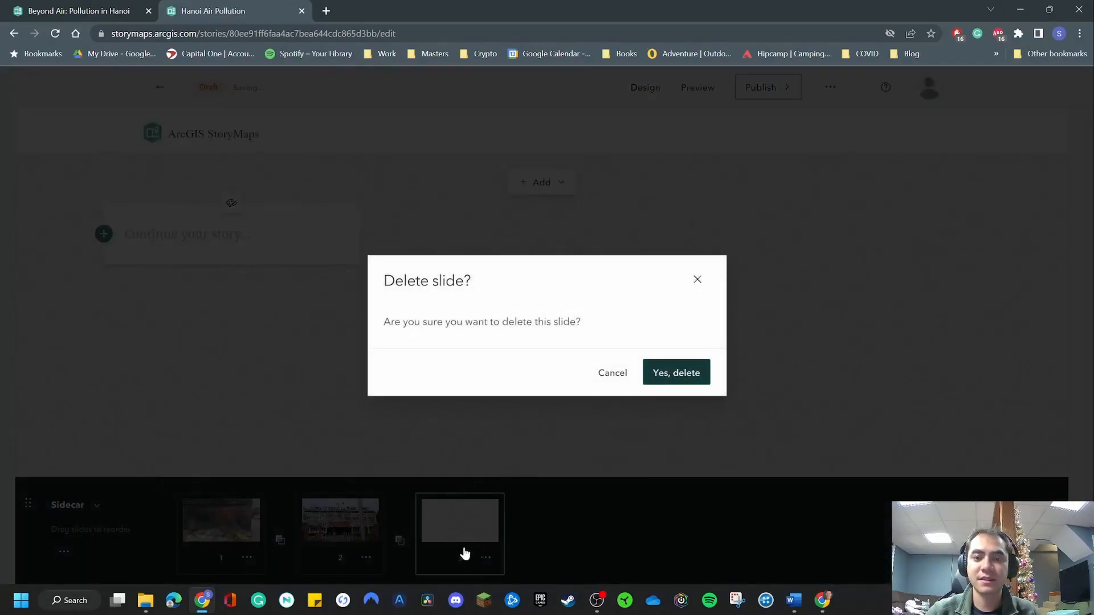
left_click(676, 374)
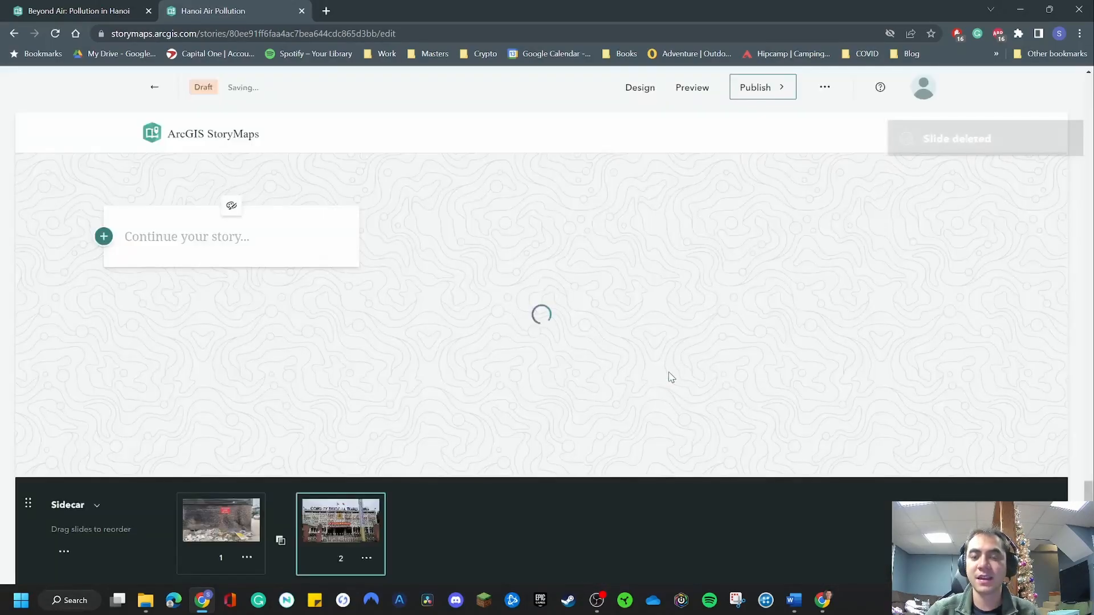
Examine how the floating text panel and background photos move between the first and second sidecar slides.
left_click(224, 523)
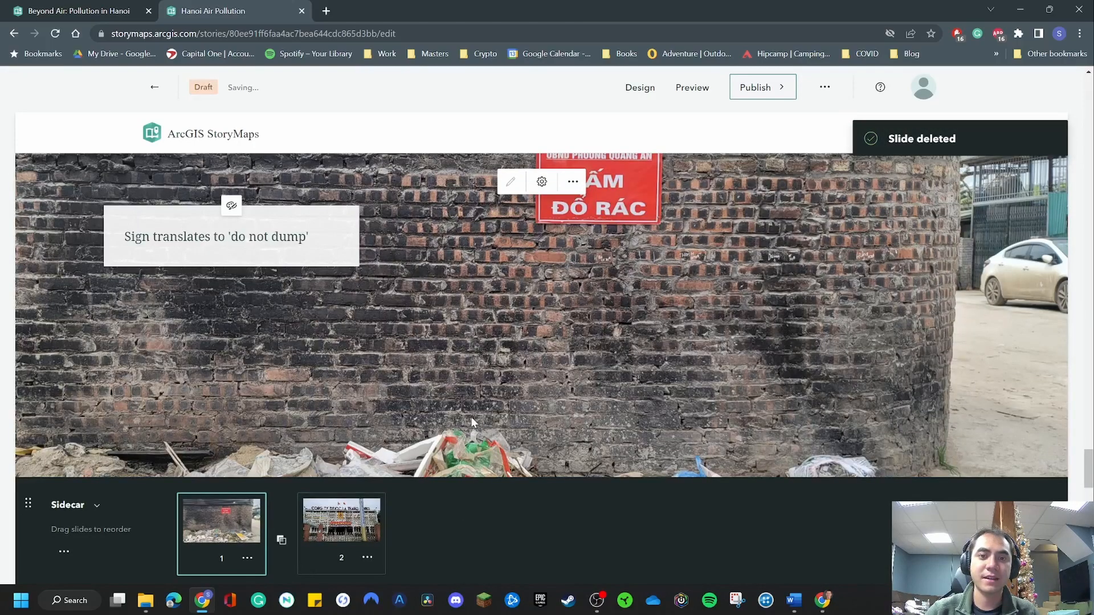
scroll(470, 417, "up", 5)
scroll(509, 395, "down", 4)
scroll(528, 274, "down", 1)
scroll(519, 279, "up", 1)
scroll(496, 287, "down", 1)
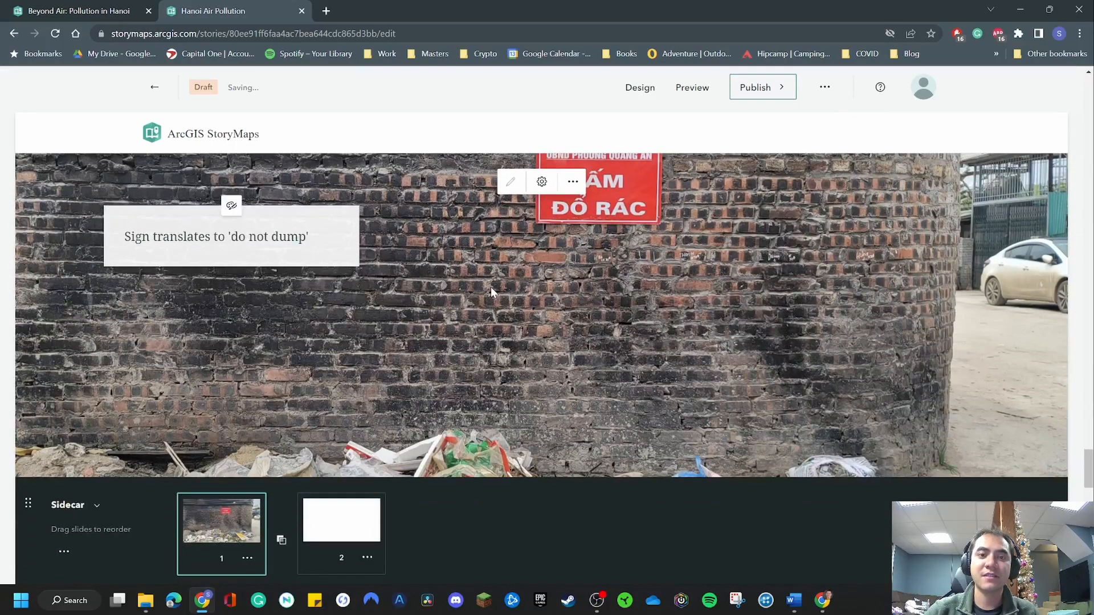
scroll(490, 285, "up", 1)
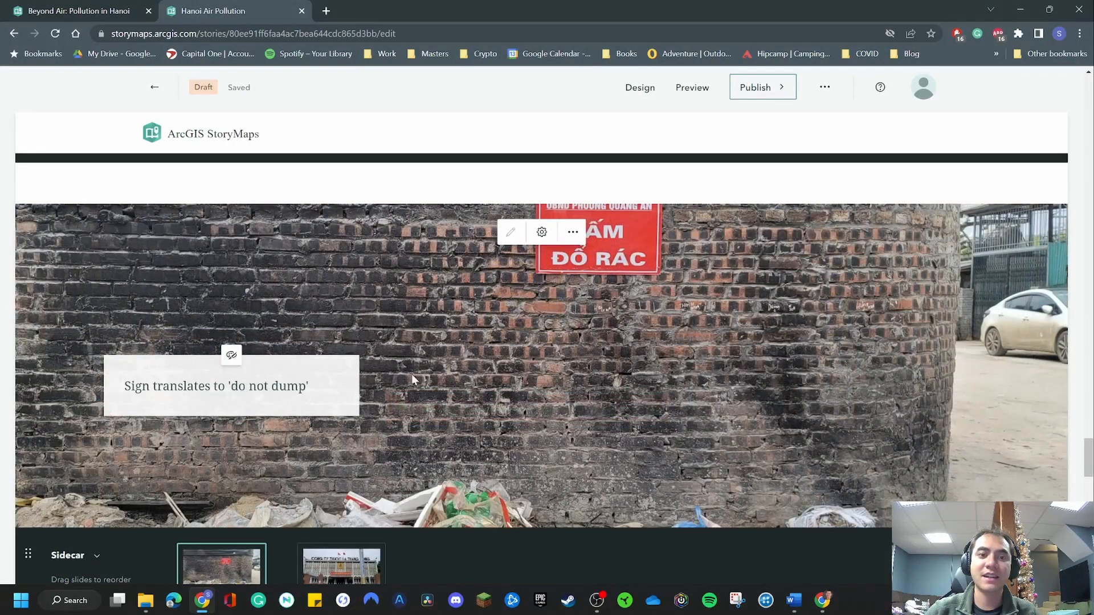
scroll(410, 373, "down", 1)
scroll(513, 285, "down", 4)
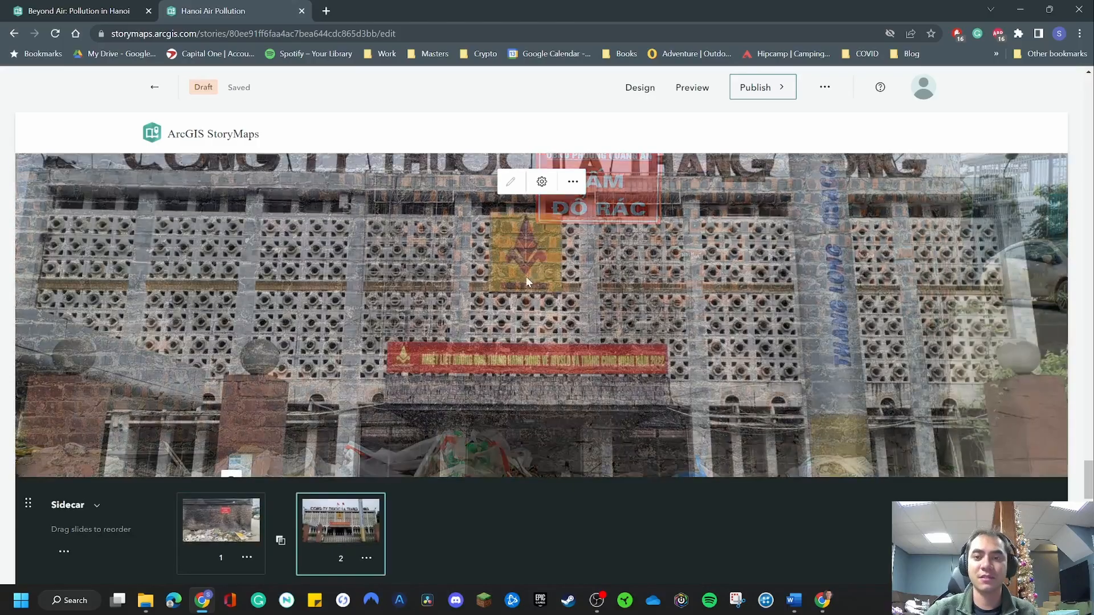
scroll(505, 290, "up", 3)
scroll(509, 338, "down", 3)
scroll(342, 285, "up", 5)
scroll(447, 323, "down", 5)
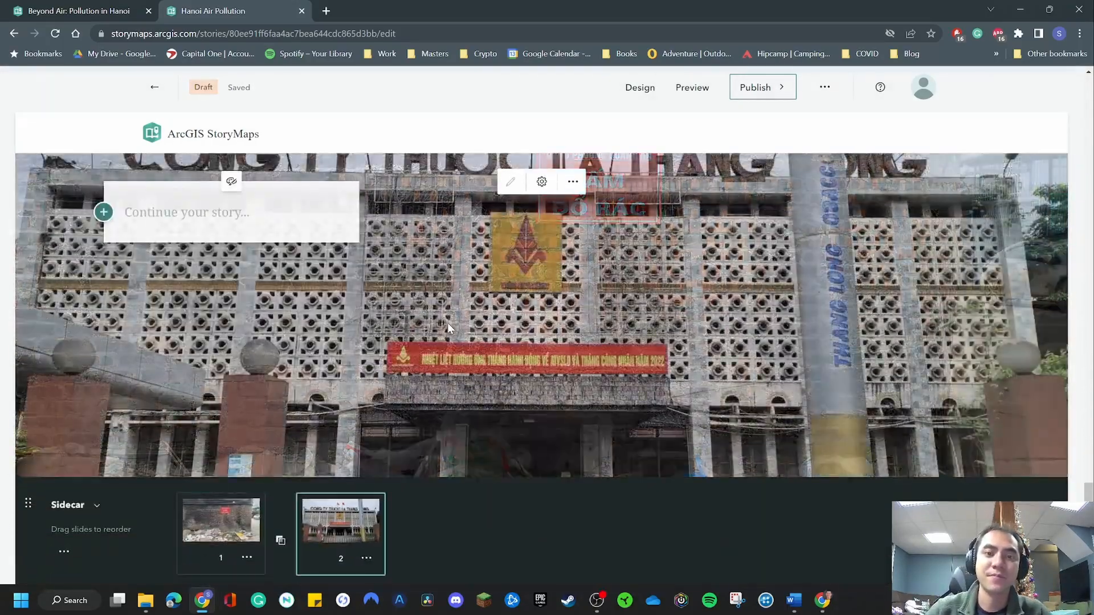
scroll(447, 322, "down", 2)
scroll(444, 336, "up", 4)
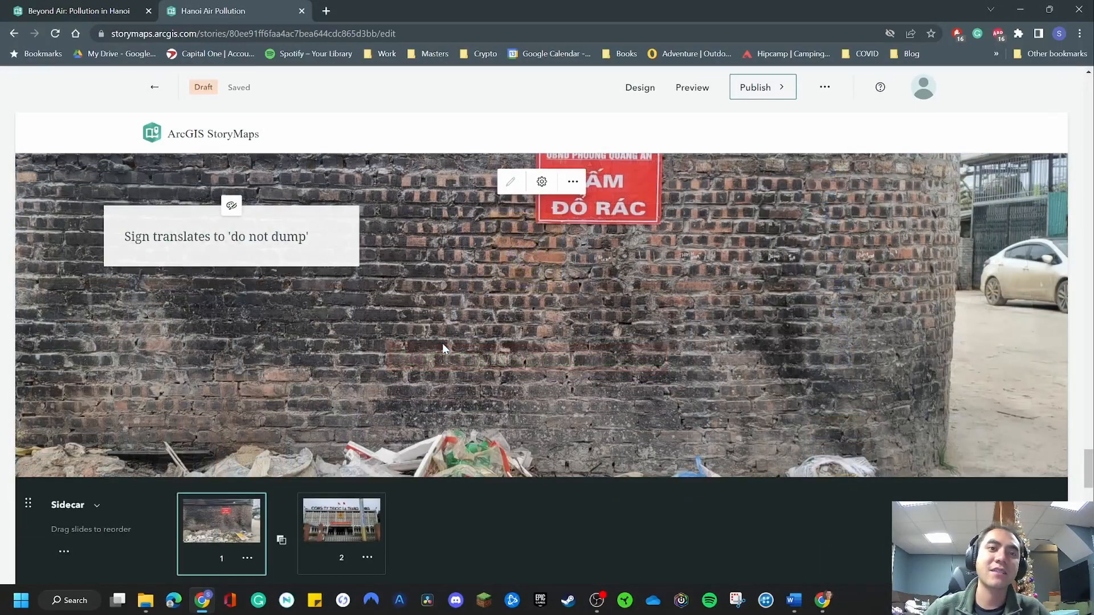
Switch to the published Beyond Air: Pollution in Hanoi story and examine how its Literature Review sidecars pair text panels with figures and photos.
left_click(80, 7)
scroll(448, 406, "down", 5)
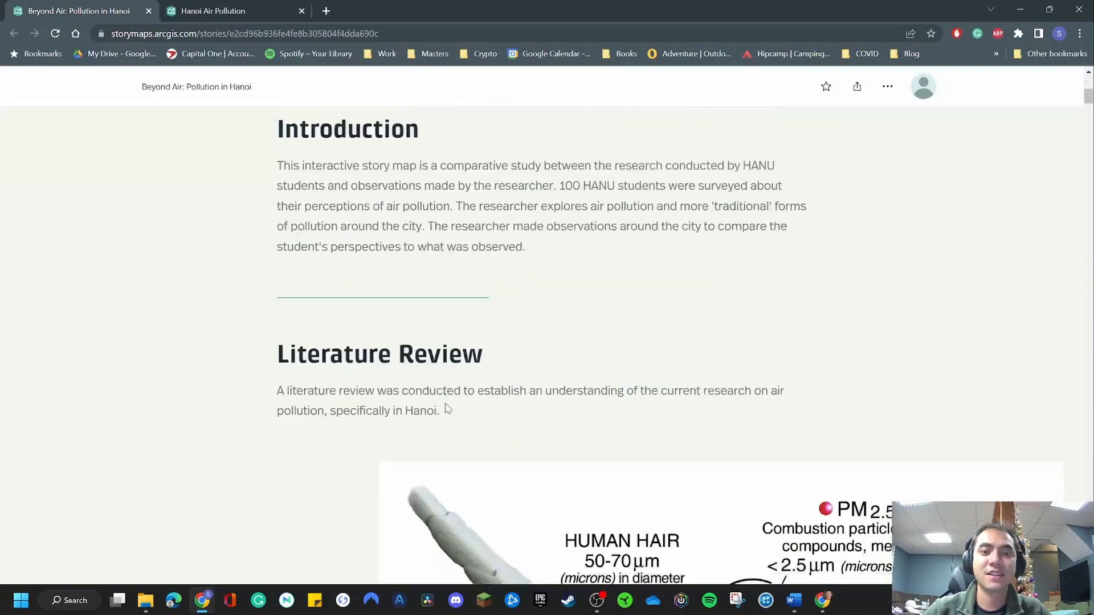
scroll(447, 406, "down", 5)
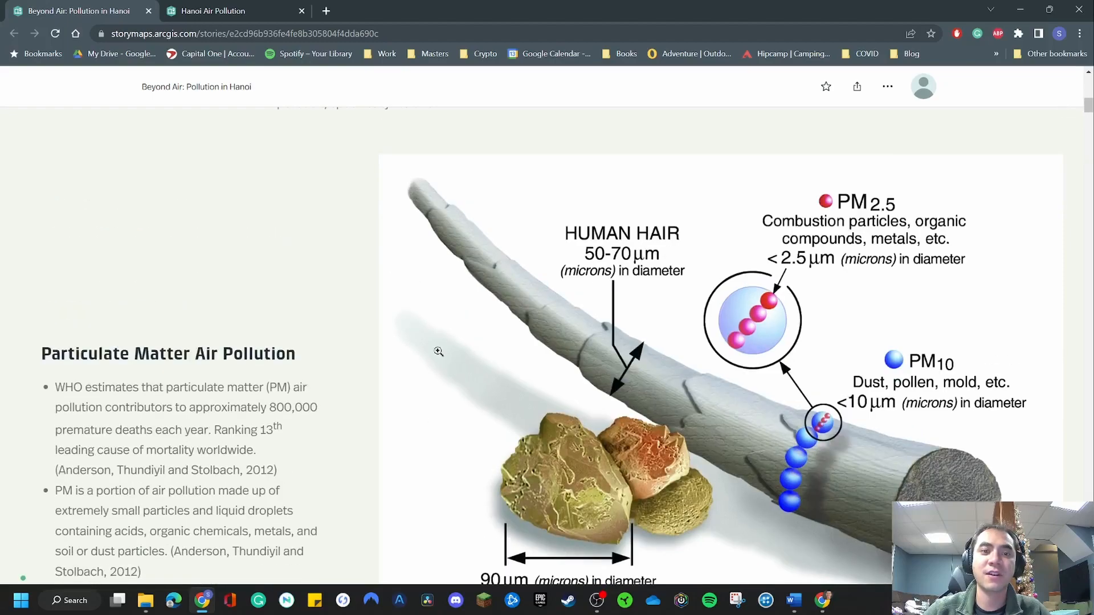
scroll(463, 366, "up", 3)
scroll(536, 371, "down", 15)
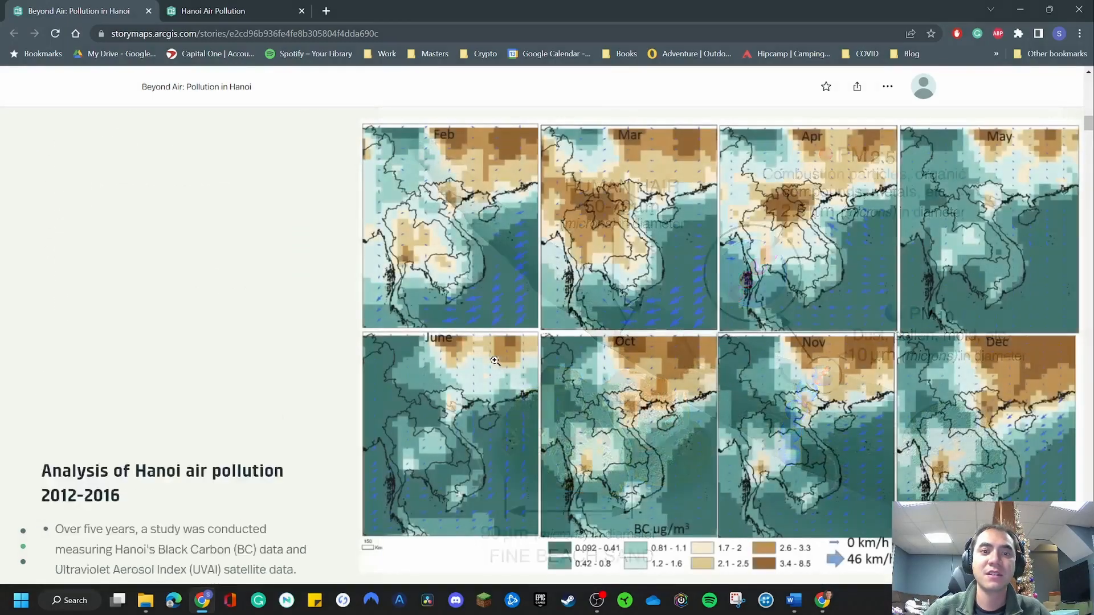
scroll(495, 361, "down", 7)
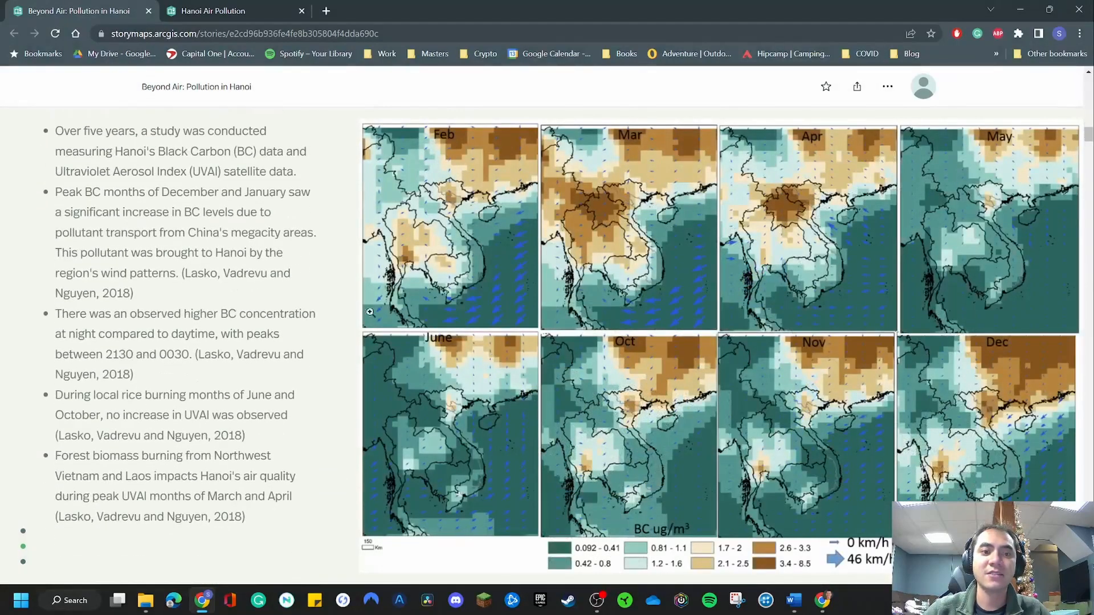
scroll(227, 252, "down", 10)
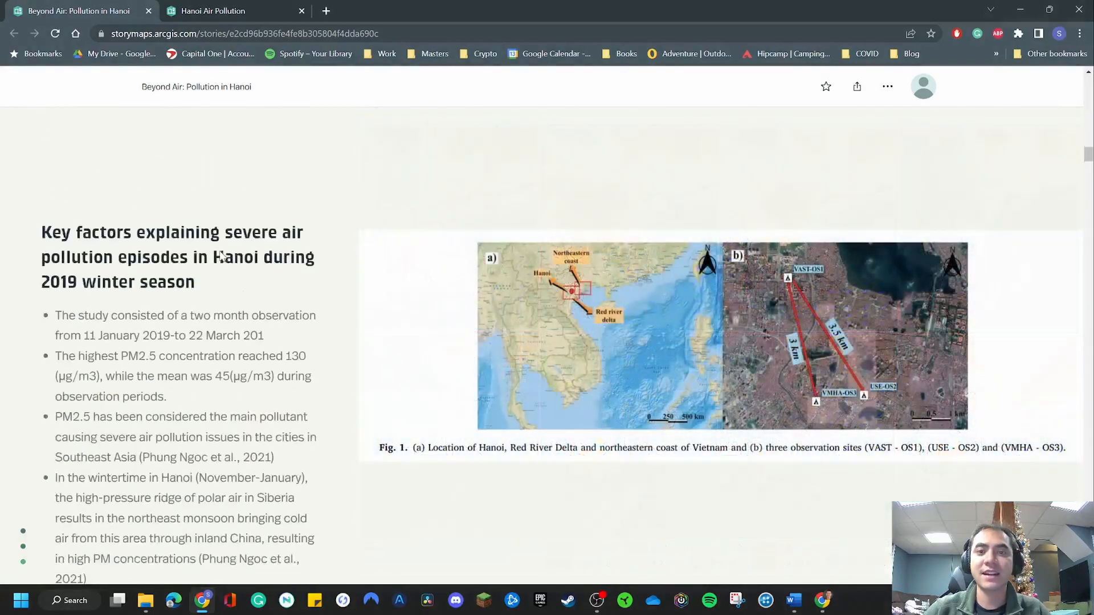
scroll(227, 251, "down", 15)
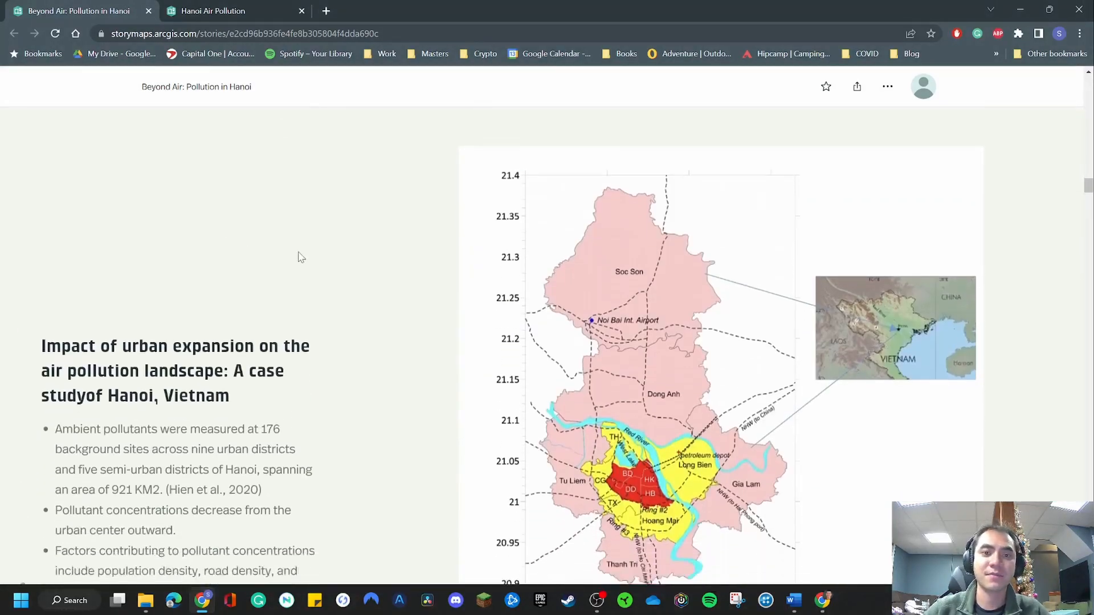
scroll(326, 258, "down", 12)
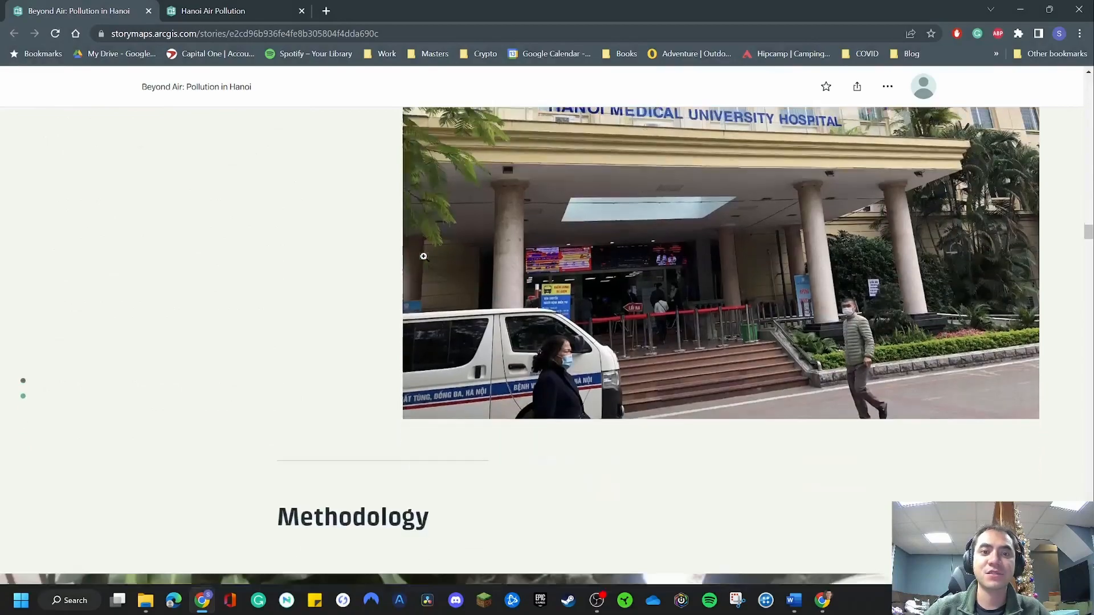
scroll(423, 256, "up", 10)
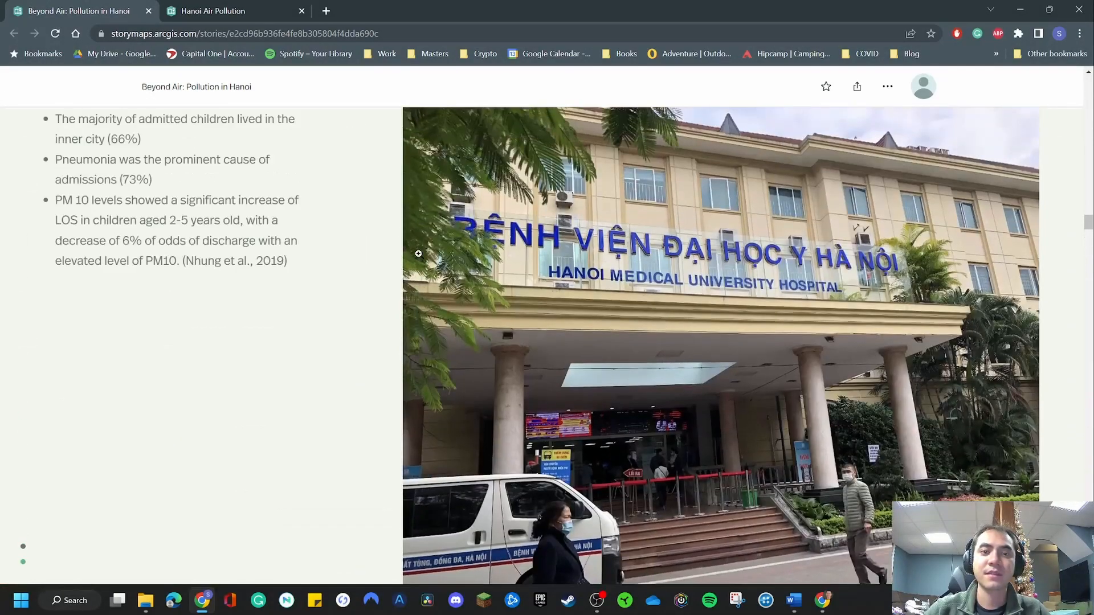
scroll(627, 262, "down", 10)
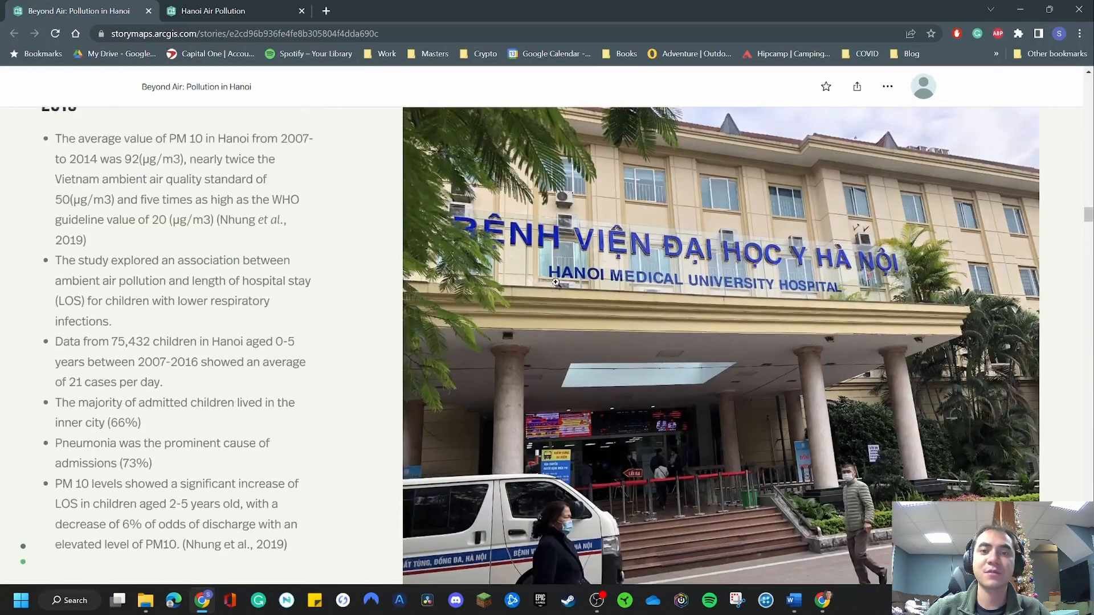
Compare the floating text panel over the motorbike photo in the published Methodology section with the floating sidecar in the Hanoi Air Pollution draft.
scroll(546, 277, "down", 8)
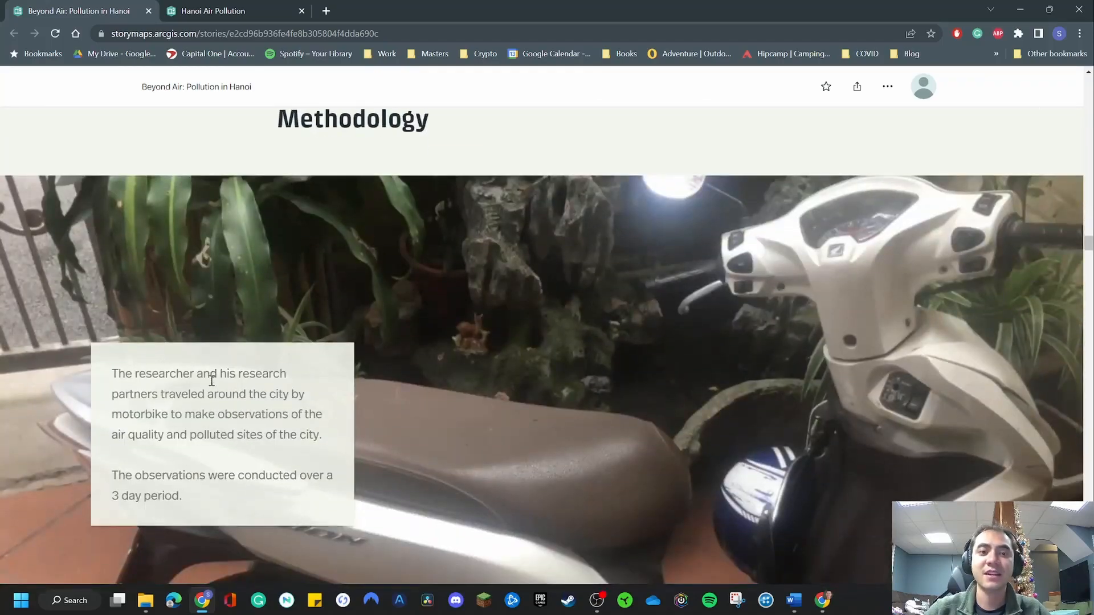
scroll(212, 380, "down", 3)
scroll(614, 331, "up", 3)
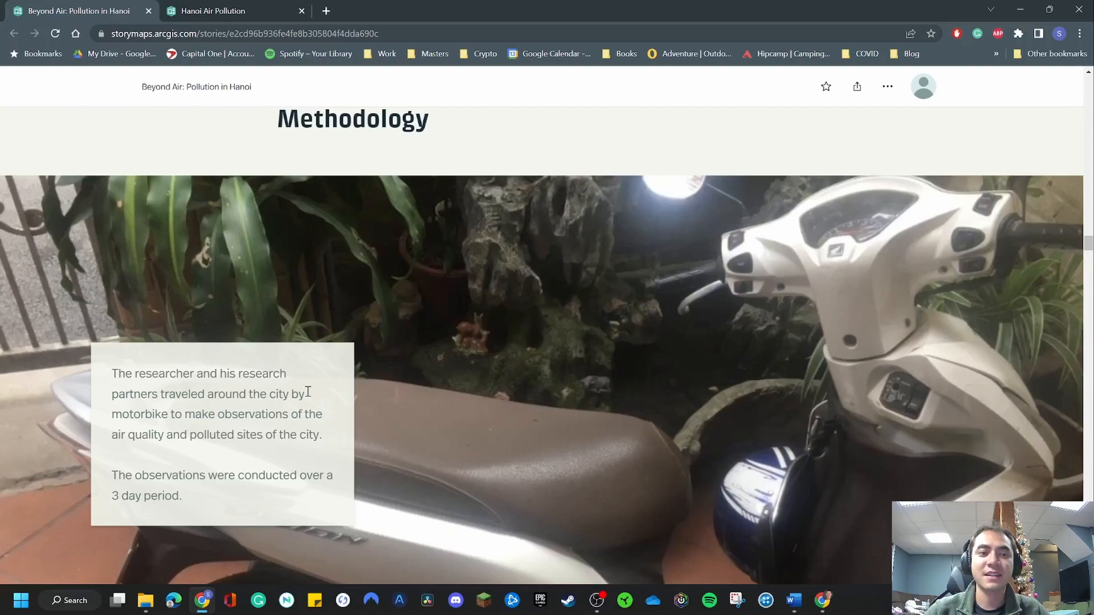
left_click(262, 7)
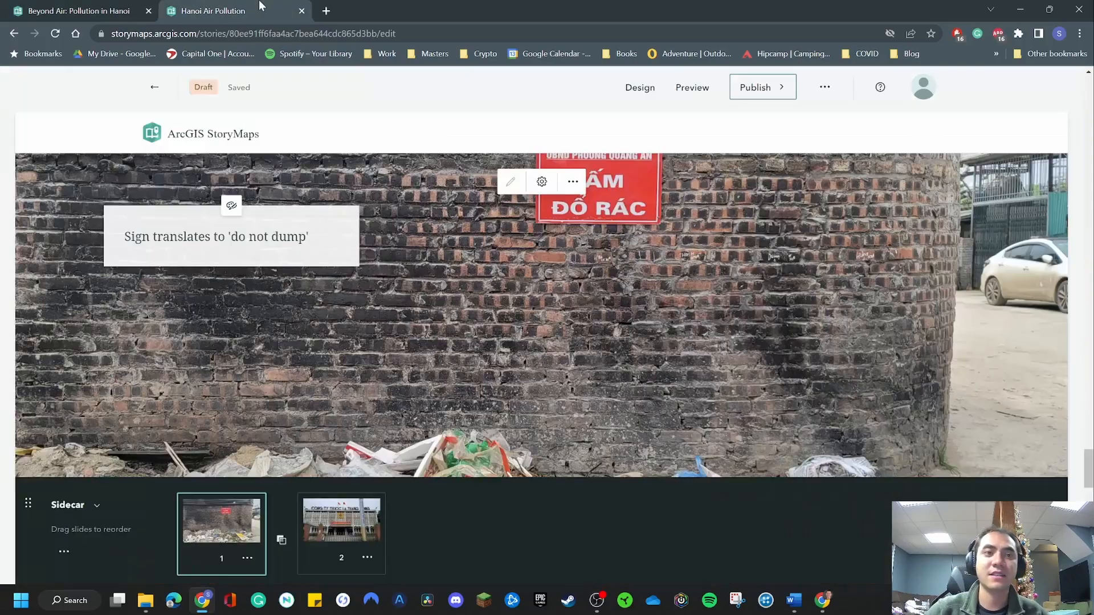
left_click(111, 6)
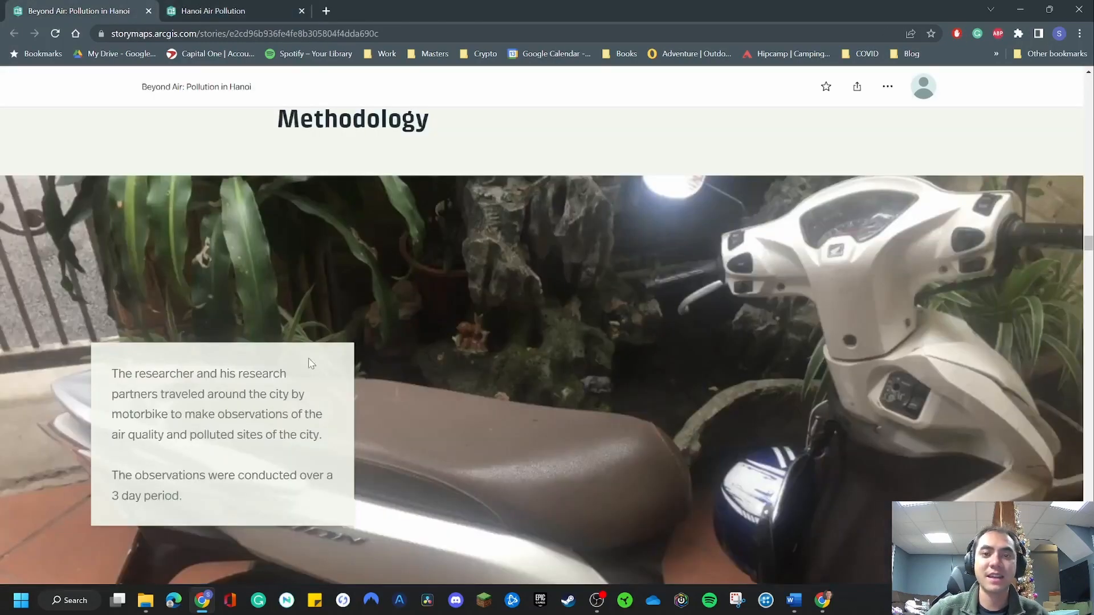
scroll(295, 367, "down", 5)
scroll(285, 361, "up", 3)
scroll(268, 358, "down", 10)
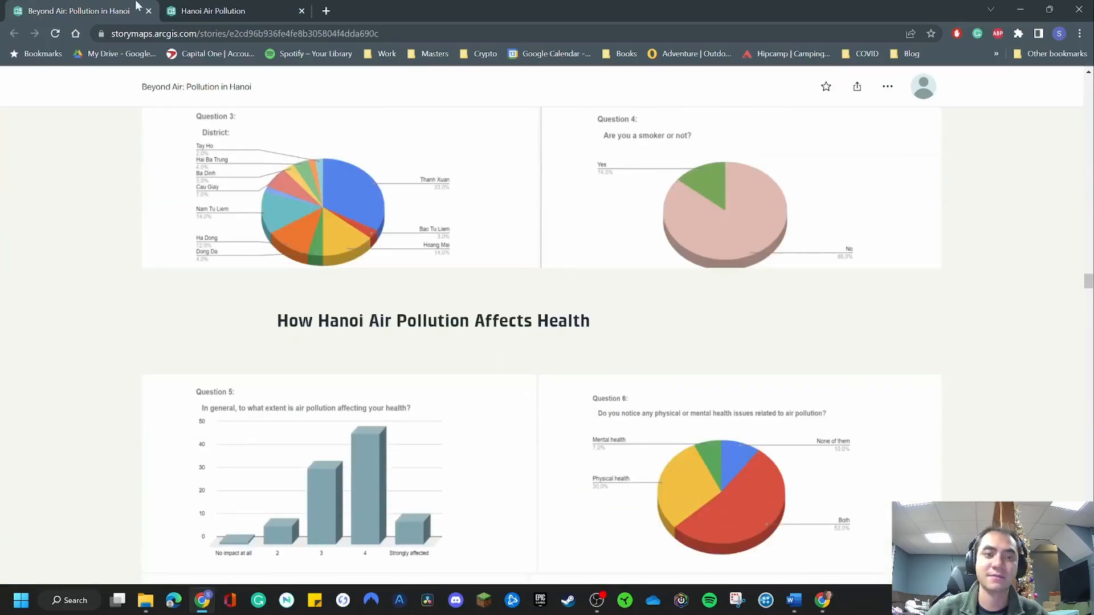
left_click(237, 7)
scroll(475, 388, "down", 5)
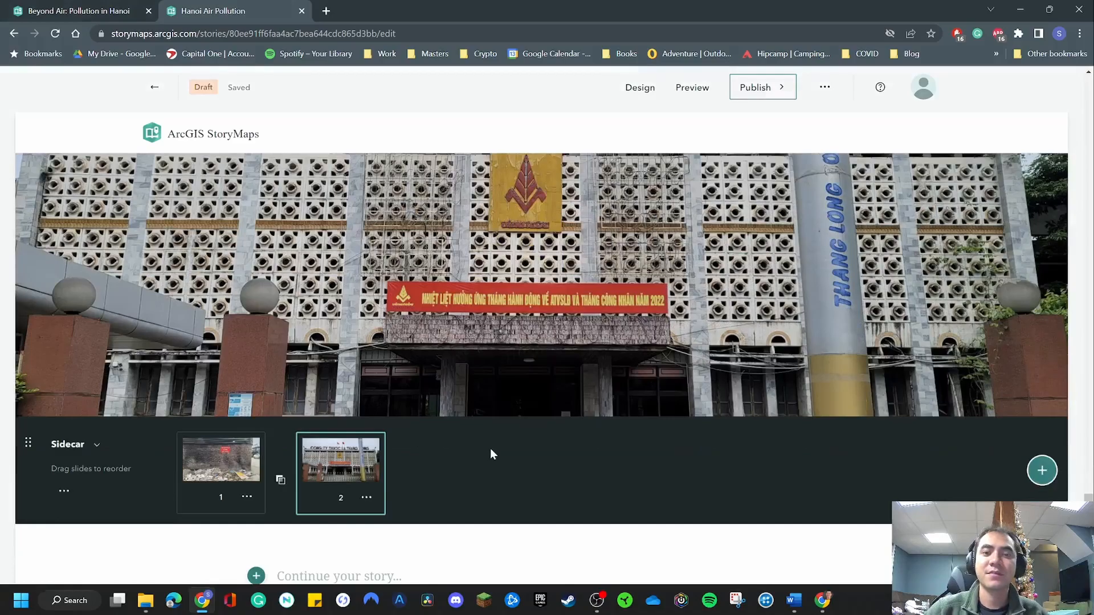